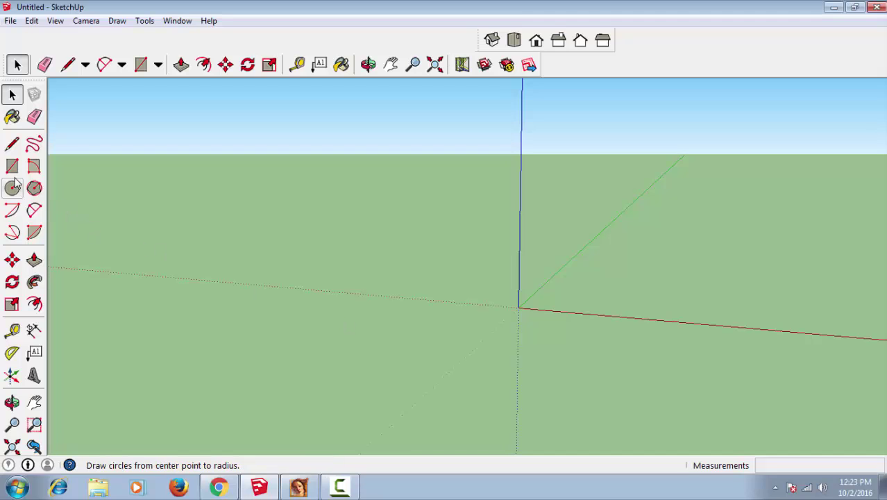
# Draw a 9 × 43 rectangle at the origin and push/pull it 1" thick into a board.
pyautogui.click(12, 166)
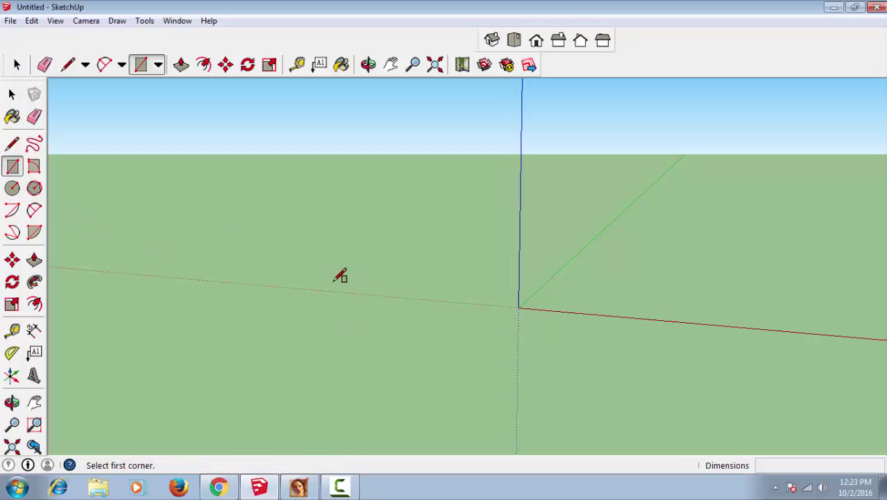
pyautogui.click(519, 306)
pyautogui.write('9, 43')
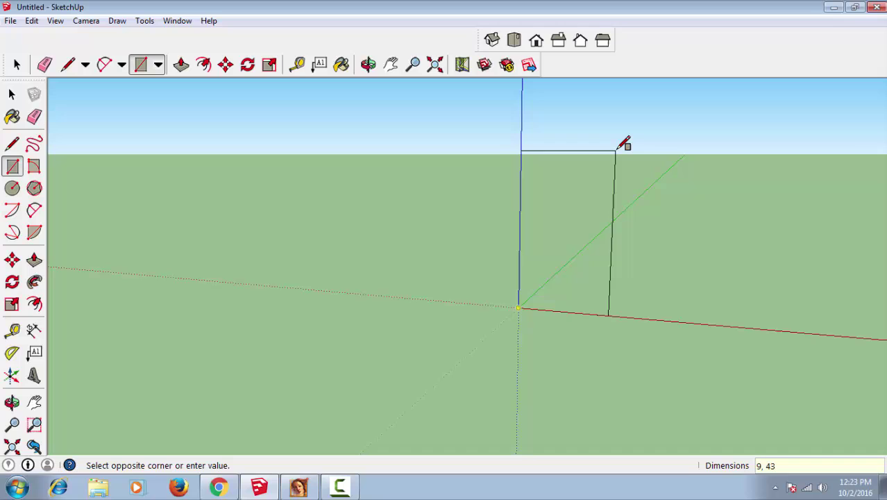
pyautogui.press('Return')
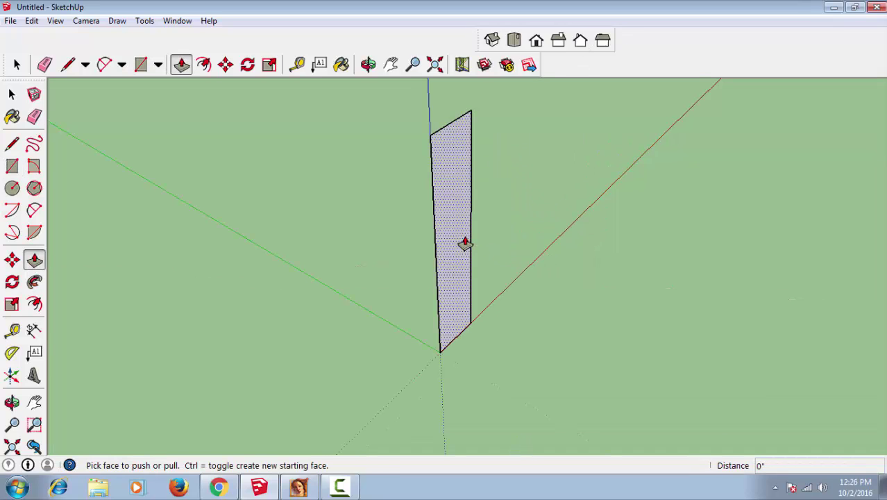
pyautogui.click(465, 244)
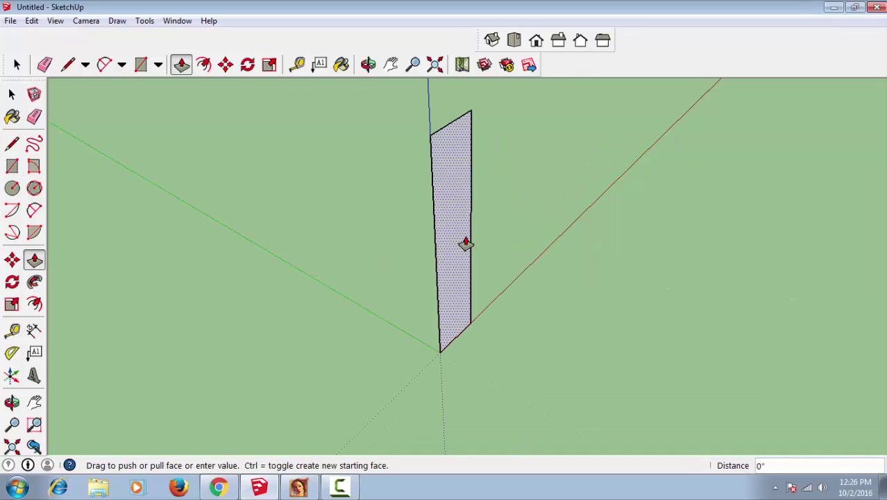
pyautogui.press('Return')
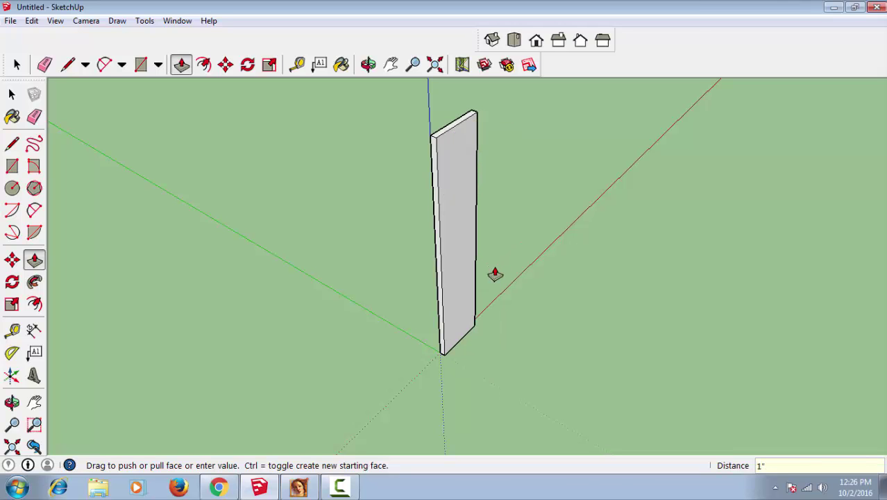
pyautogui.press('space')
pyautogui.moveTo(487, 117)
pyautogui.mouseDown(button='middle')
pyautogui.moveTo(472, 182)
pyautogui.moveTo(491, 149)
pyautogui.mouseUp(button='middle')
pyautogui.scroll(3, 491, 149)
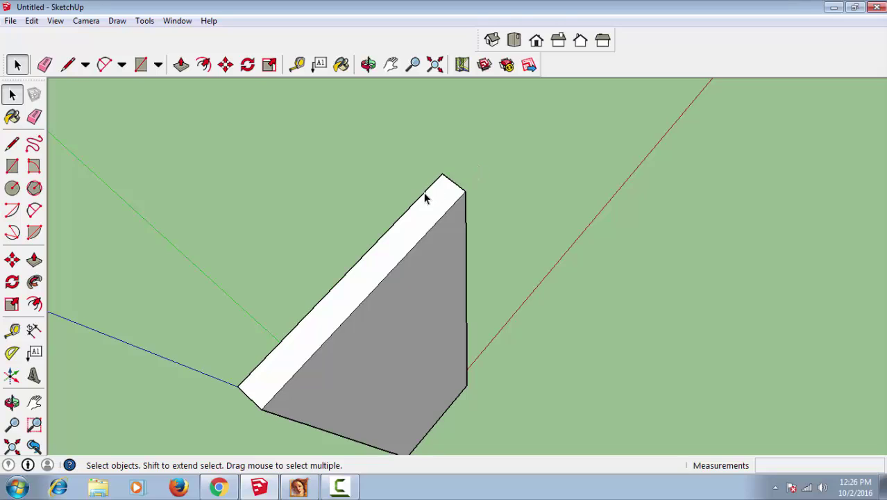
# Draw a small rectangle on the panel's top corner and push it down the panel's length.
pyautogui.click(12, 166)
pyautogui.scroll(2, 434, 202)
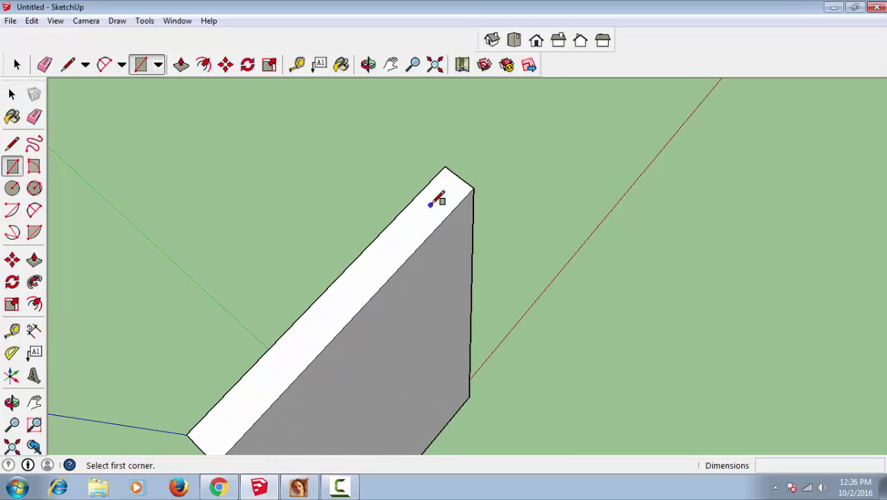
pyautogui.click(474, 188)
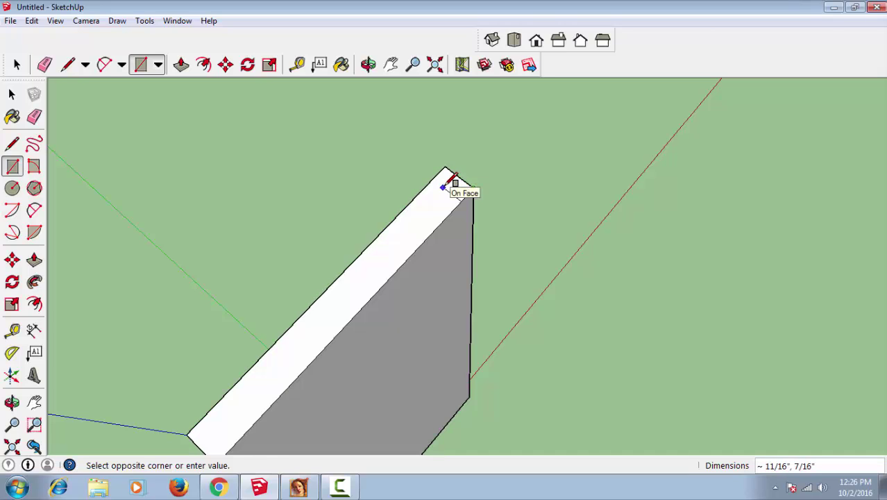
pyautogui.scroll(1, 445, 184)
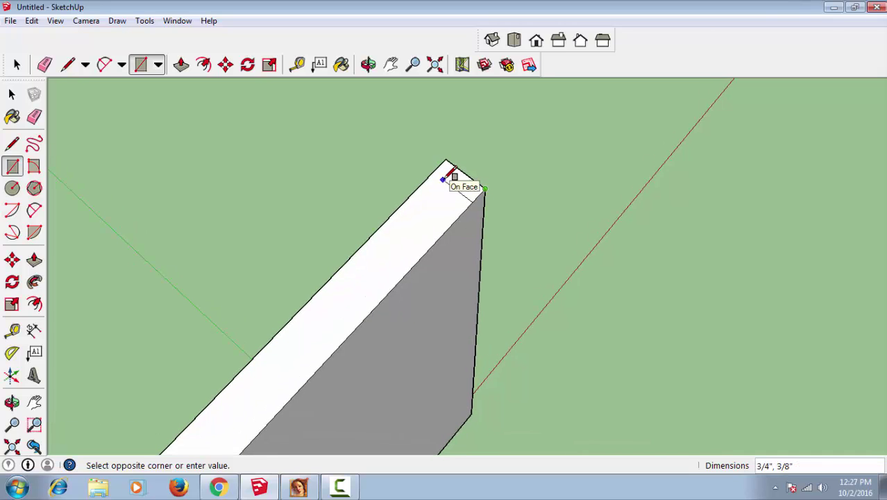
pyautogui.click(452, 183)
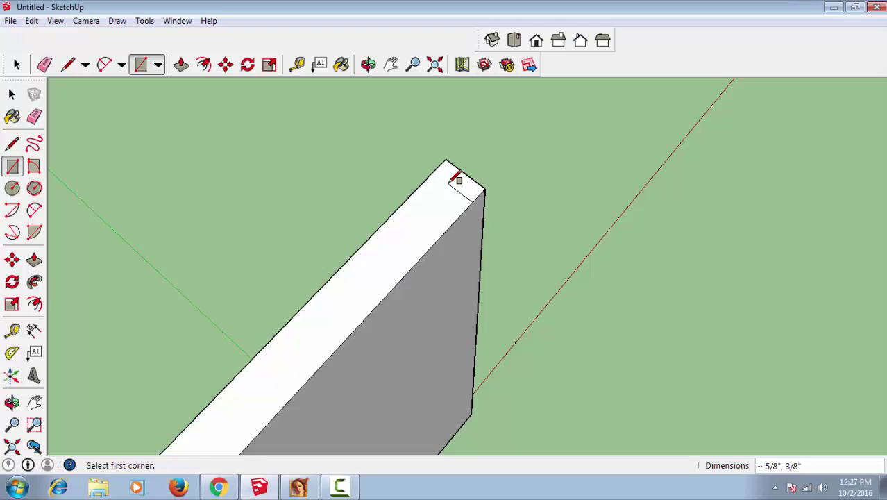
pyautogui.press('p')
pyautogui.moveTo(469, 190); pyautogui.dragTo(516, 358)
pyautogui.scroll(-1, 516, 357)
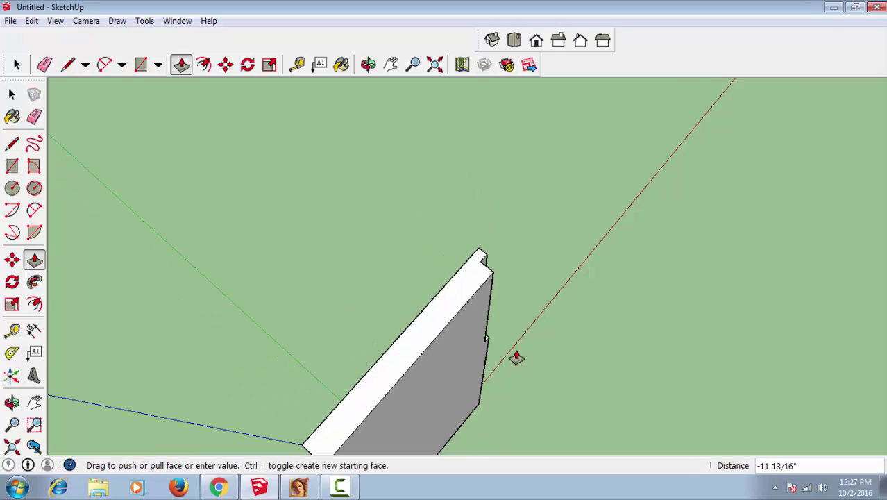
pyautogui.moveTo(517, 358)
pyautogui.mouseDown(button='middle')
pyautogui.moveTo(475, 297)
pyautogui.moveTo(487, 343)
pyautogui.mouseUp(button='middle')
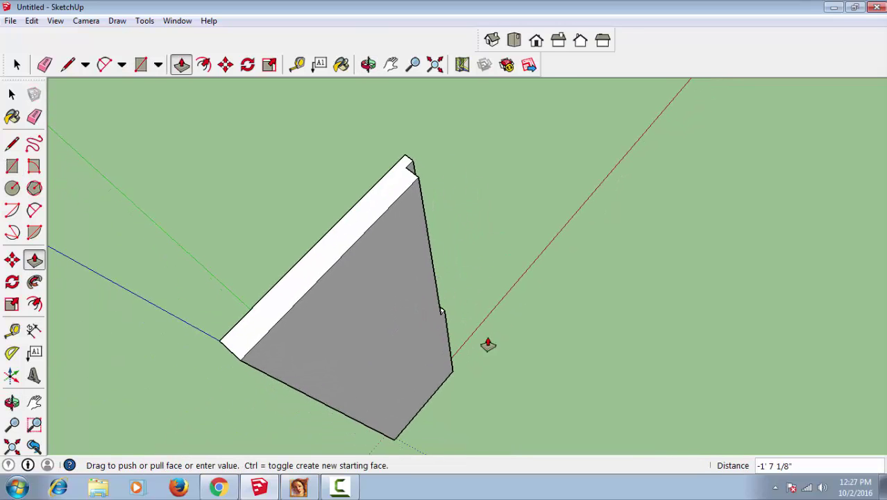
pyautogui.click(504, 404)
# Push out the leftover sliver at the bottom so the rabbet runs through the end.
pyautogui.moveTo(481, 374); pyautogui.dragTo(428, 355, button='middle')
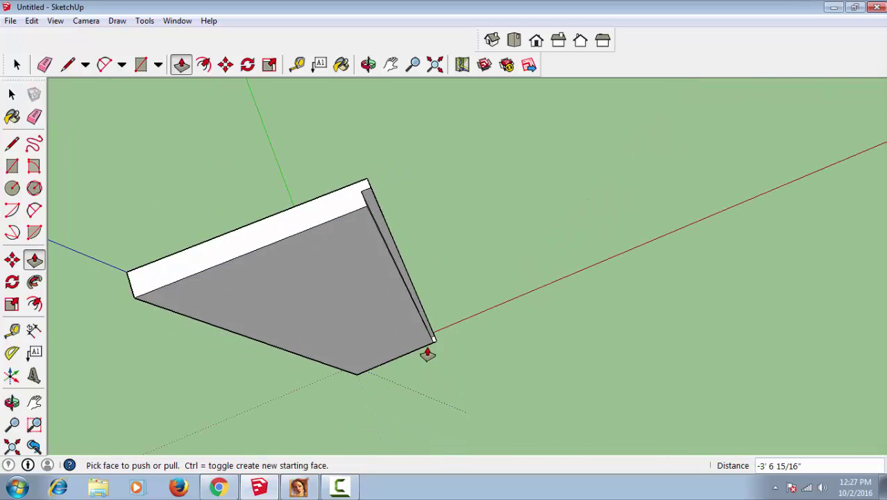
pyautogui.scroll(3, 440, 345)
pyautogui.scroll(2, 442, 343)
pyautogui.click(436, 341)
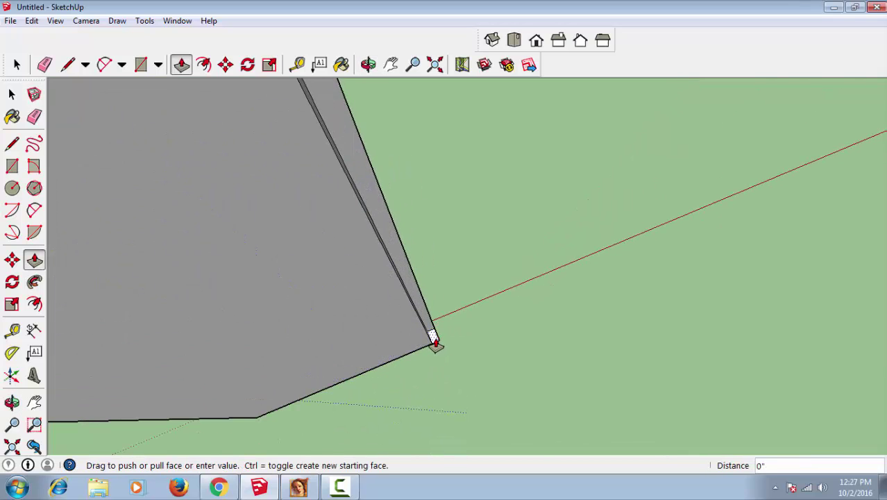
pyautogui.click(454, 376)
pyautogui.press('space')
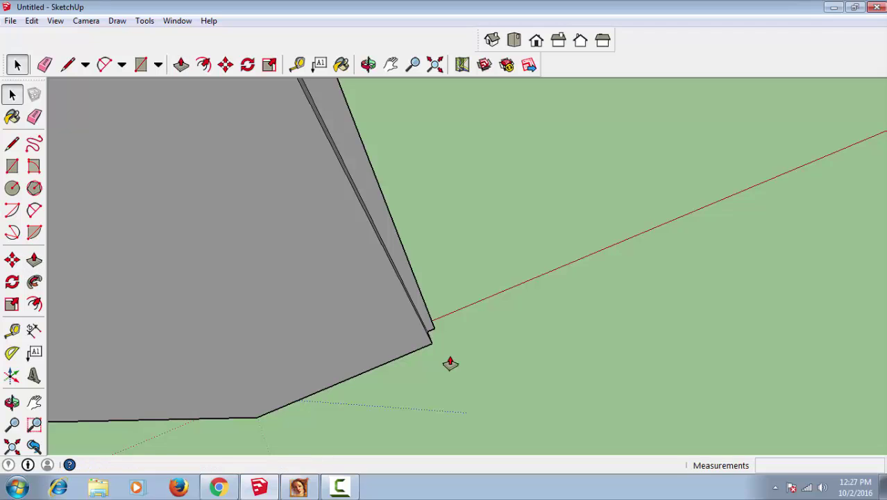
pyautogui.scroll(-2, 451, 356)
pyautogui.scroll(-3, 450, 344)
pyautogui.moveTo(449, 341)
pyautogui.mouseDown(button='middle')
pyautogui.moveTo(436, 347)
pyautogui.moveTo(451, 363)
pyautogui.moveTo(525, 341)
pyautogui.moveTo(392, 316)
pyautogui.mouseUp(button='middle')
# Select the whole rabbeted panel and make it a component.
pyautogui.tripleClick(392, 316)
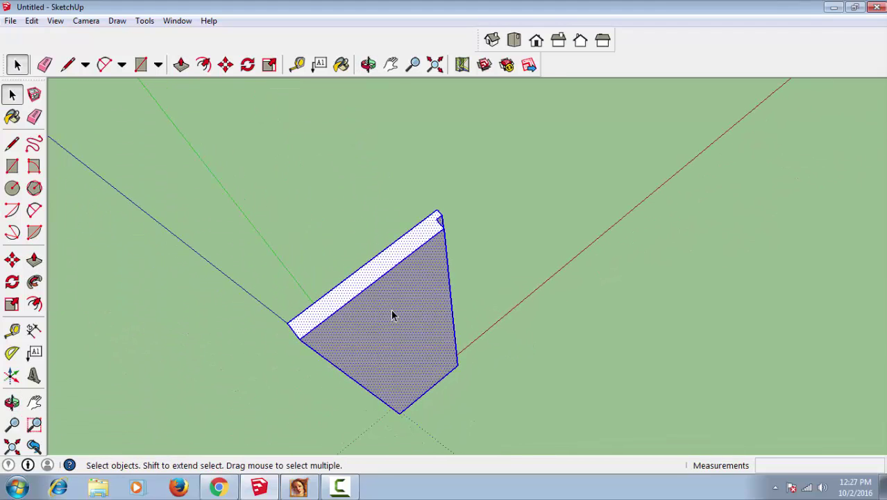
pyautogui.rightClick(393, 314)
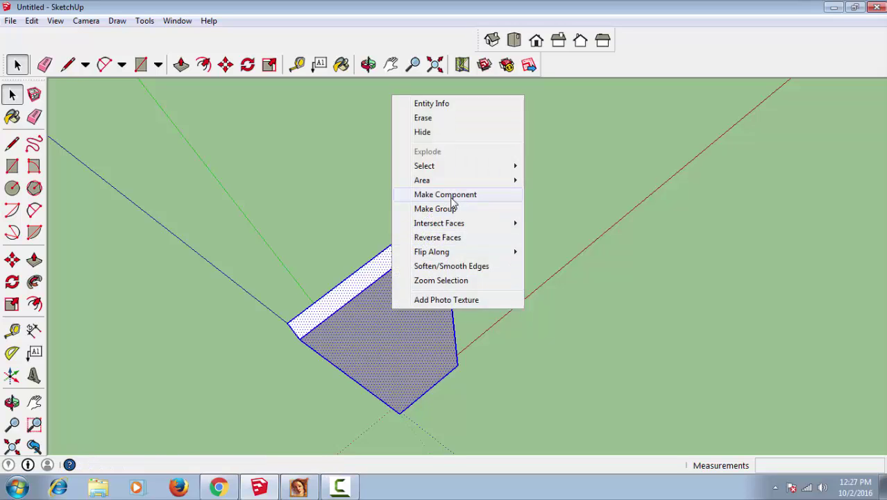
pyautogui.click(448, 195)
pyautogui.click(459, 332)
pyautogui.moveTo(458, 312)
pyautogui.mouseDown(button='middle')
pyautogui.moveTo(457, 355)
pyautogui.moveTo(450, 267)
pyautogui.moveTo(402, 284)
pyautogui.moveTo(448, 285)
pyautogui.mouseUp(button='middle')
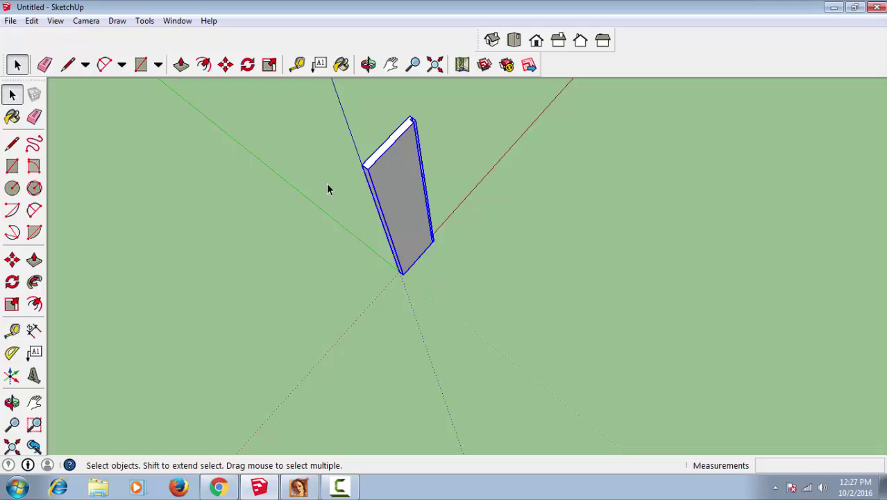
# From the iso view, copy the panel 30" along the green axis.
pyautogui.click(493, 40)
pyautogui.moveTo(508, 421)
pyautogui.mouseDown(button='middle')
pyautogui.moveTo(495, 377)
pyautogui.moveTo(457, 411)
pyautogui.moveTo(613, 428)
pyautogui.moveTo(585, 414)
pyautogui.mouseUp(button='middle')
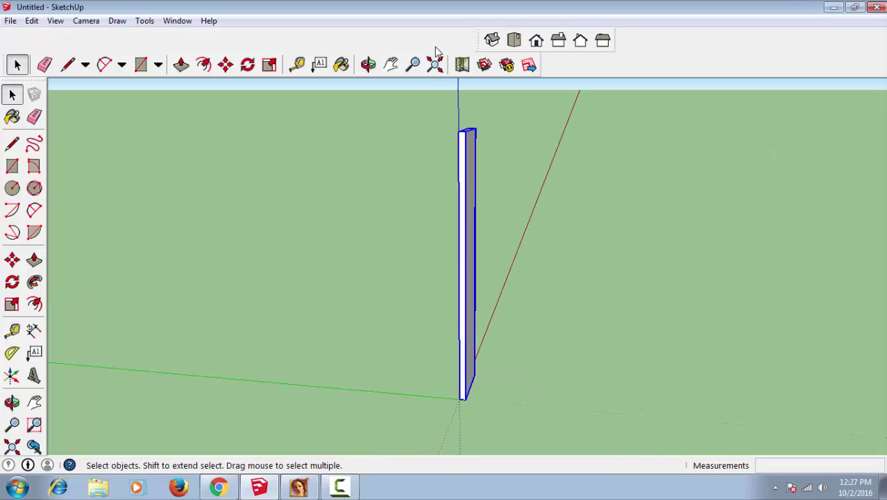
pyautogui.click(225, 64)
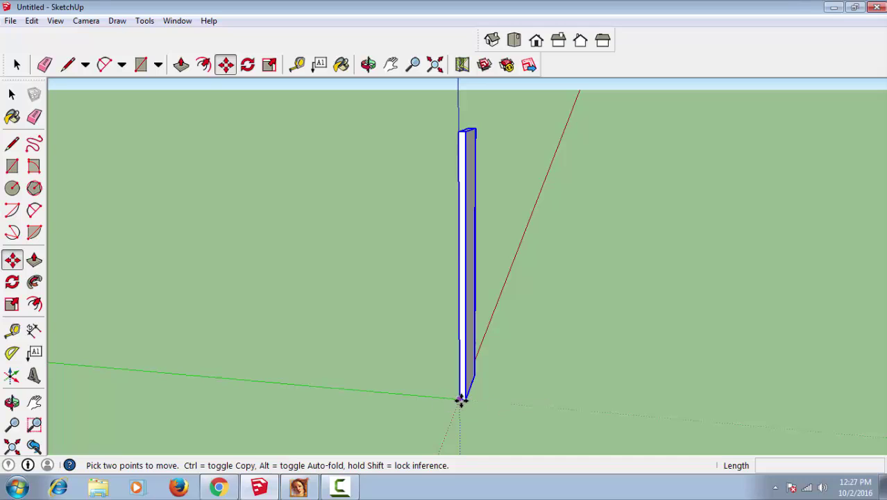
pyautogui.press('ctrl')
pyautogui.click(461, 400)
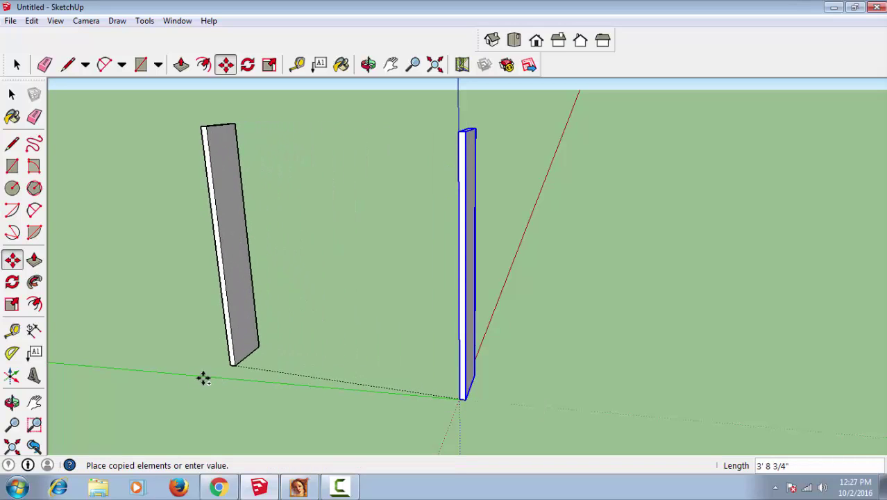
pyautogui.click(185, 375)
pyautogui.write('30')
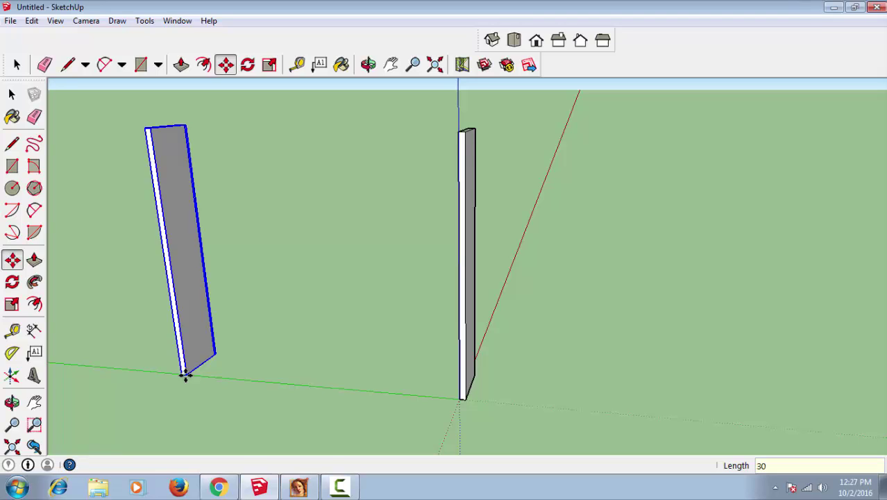
pyautogui.press('Return')
pyautogui.press('space')
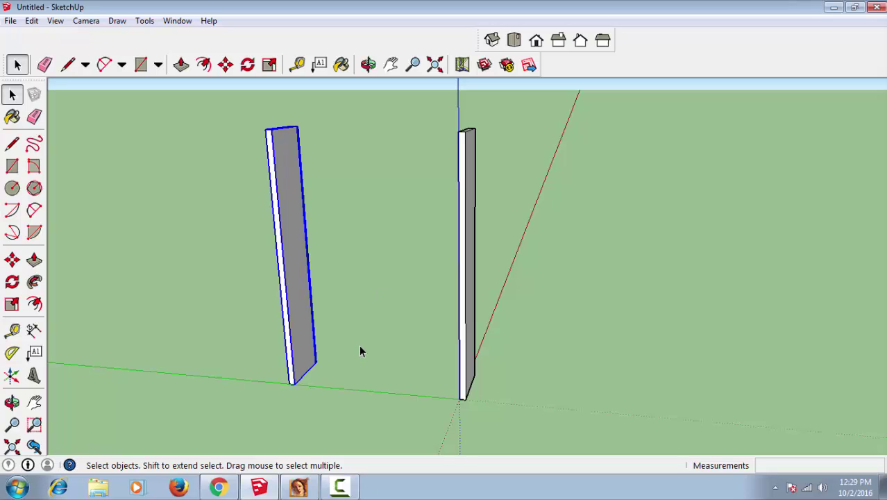
# Flip the copied panel and the right panel along Component's Green, then orbit to check.
pyautogui.moveTo(356, 204)
pyautogui.mouseDown(button='middle')
pyautogui.moveTo(170, 171)
pyautogui.moveTo(258, 227)
pyautogui.moveTo(251, 324)
pyautogui.mouseUp(button='middle')
pyautogui.rightClick(256, 305)
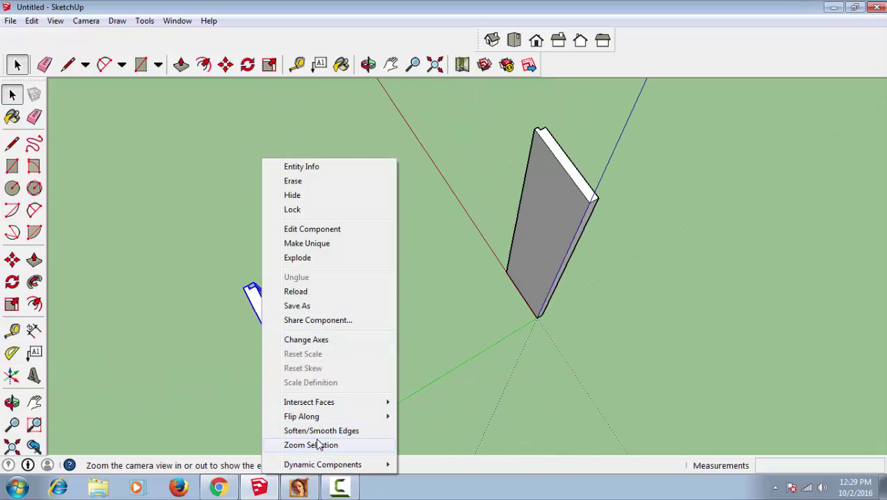
pyautogui.click(480, 432)
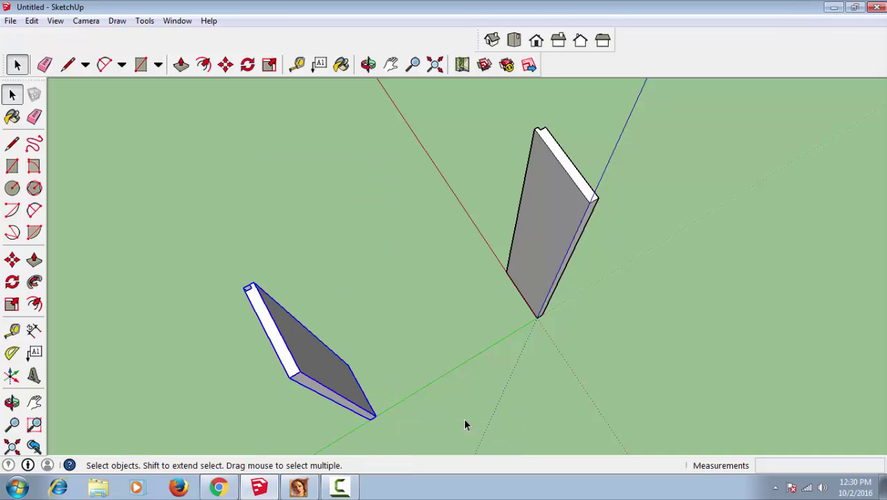
pyautogui.rightClick(582, 196)
pyautogui.moveTo(620, 416)
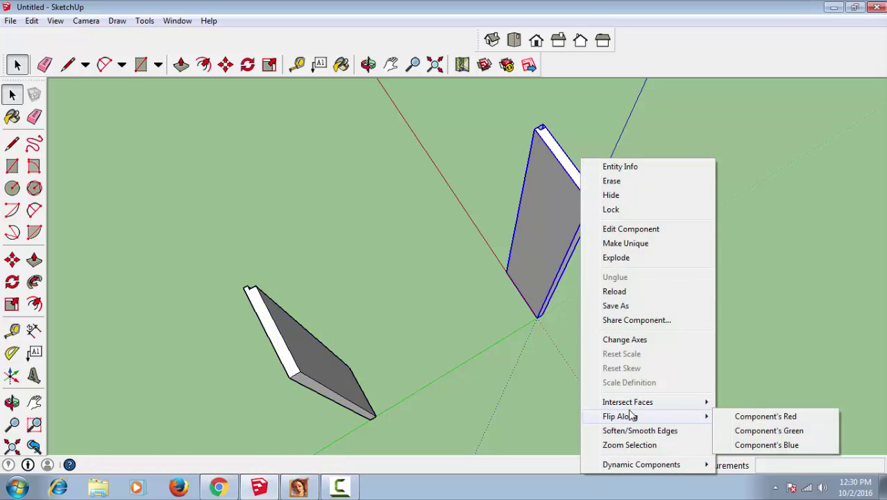
pyautogui.click(763, 432)
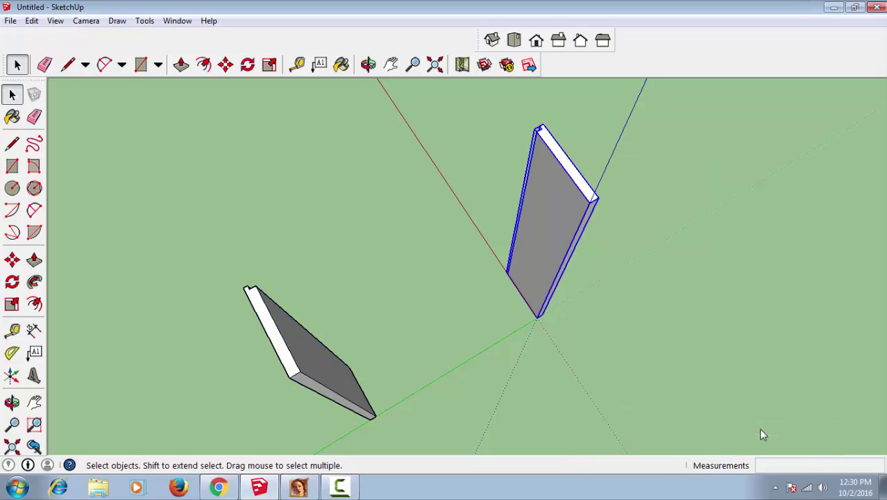
pyautogui.click(700, 345)
pyautogui.moveTo(622, 321)
pyautogui.mouseDown(button='middle')
pyautogui.moveTo(623, 348)
pyautogui.moveTo(210, 316)
pyautogui.moveTo(511, 349)
pyautogui.moveTo(259, 312)
pyautogui.mouseUp(button='middle')
# Place a Tape Measure guide 5" up from the side panel's bottom edge.
pyautogui.scroll(3, 542, 375)
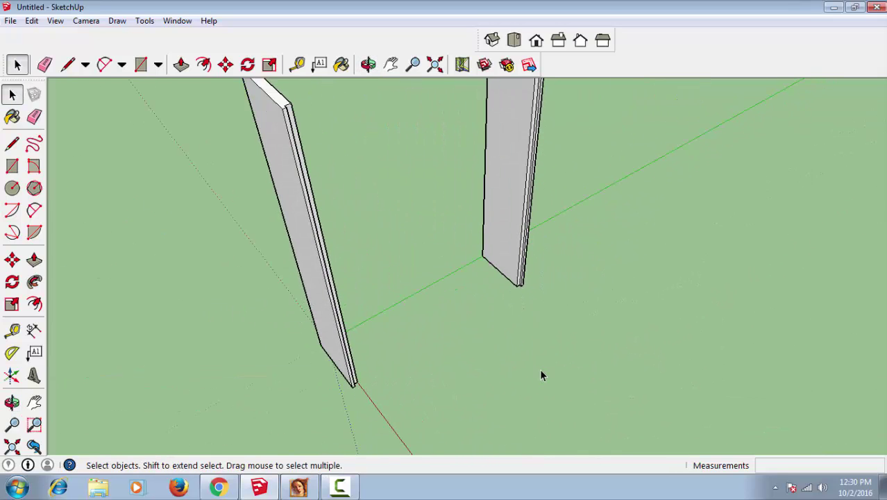
pyautogui.moveTo(532, 369)
pyautogui.mouseDown(button='middle')
pyautogui.moveTo(388, 346)
pyautogui.moveTo(364, 313)
pyautogui.moveTo(372, 294)
pyautogui.mouseUp(button='middle')
pyautogui.scroll(2, 370, 303)
pyautogui.scroll(2, 374, 299)
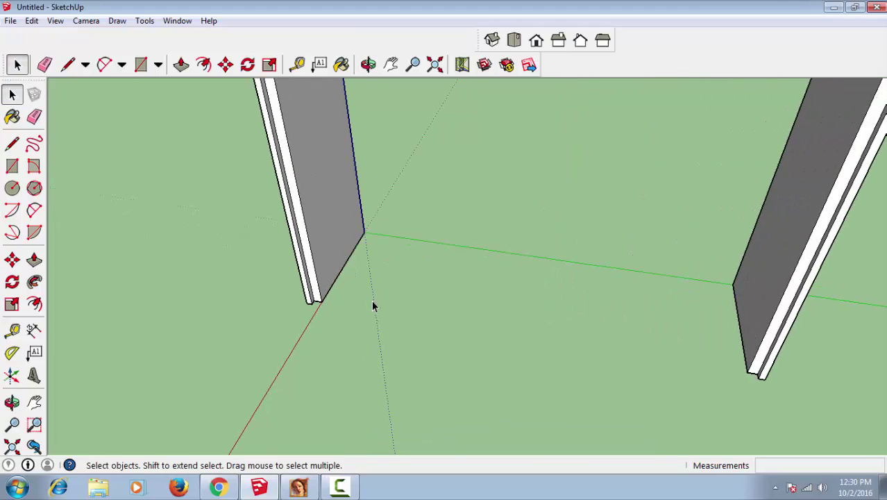
pyautogui.scroll(1, 373, 308)
pyautogui.press('t')
pyautogui.click(296, 275)
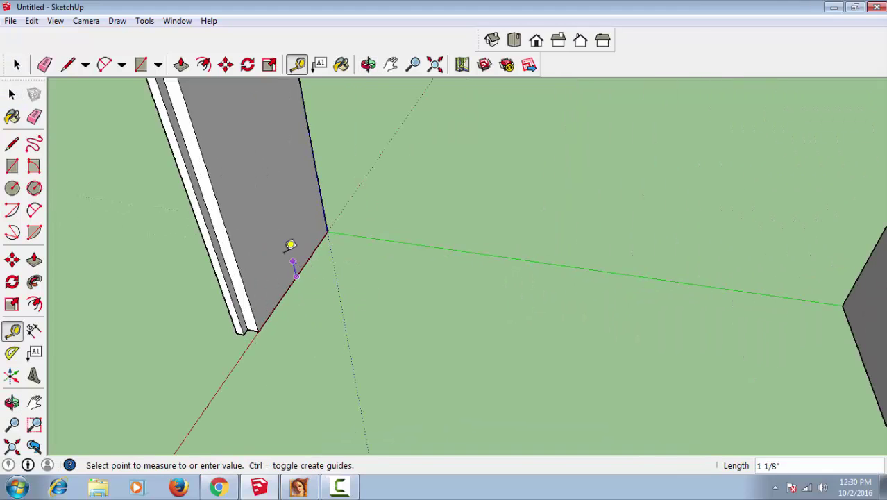
pyautogui.write('5')
pyautogui.press('Return')
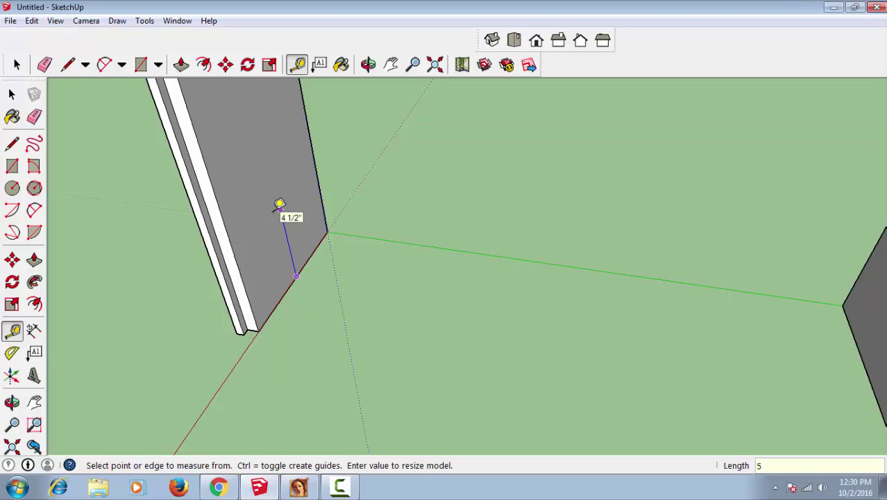
pyautogui.click(292, 283)
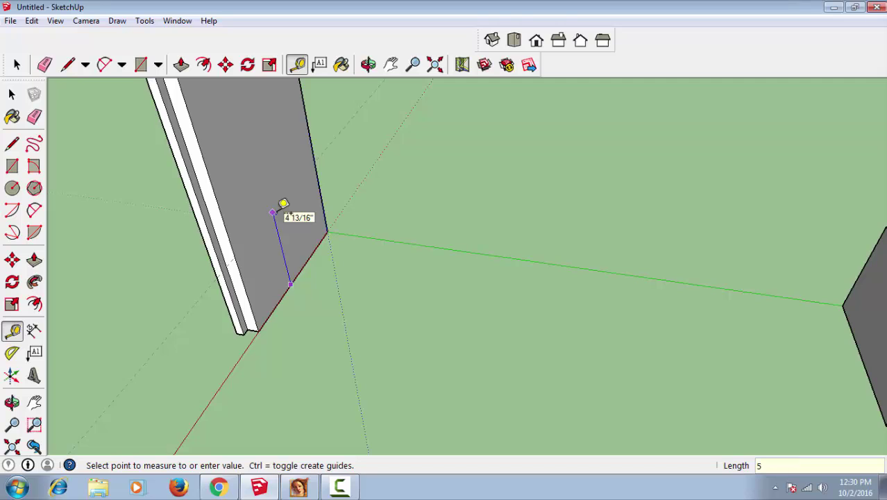
pyautogui.click(273, 212)
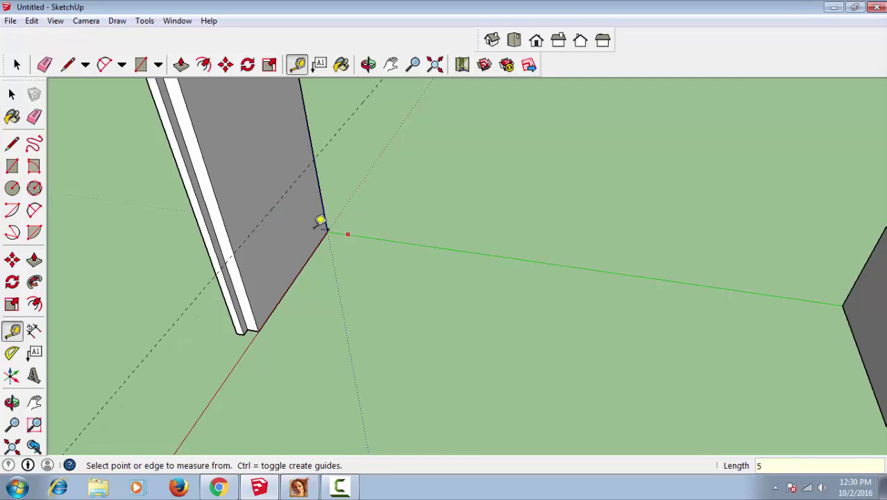
# Draw a narrow rectangle strip across the panel's inner face along the guide.
pyautogui.click(14, 168)
pyautogui.scroll(1, 368, 285)
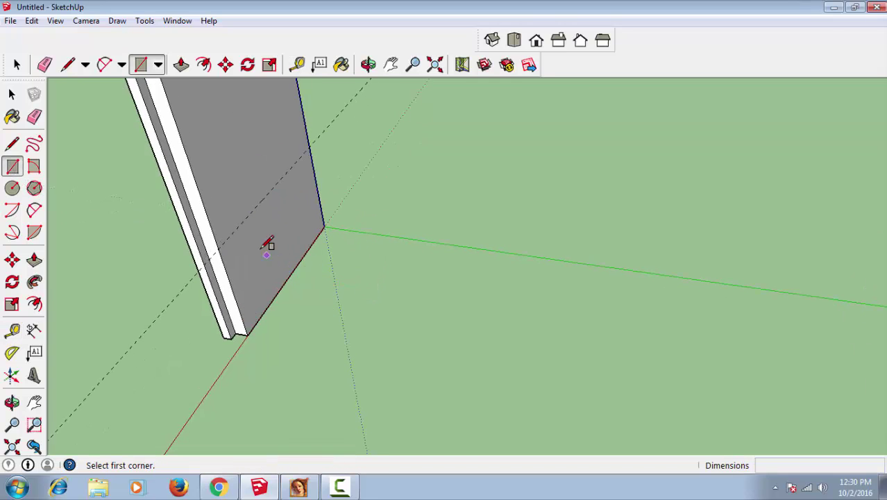
pyautogui.click(219, 248)
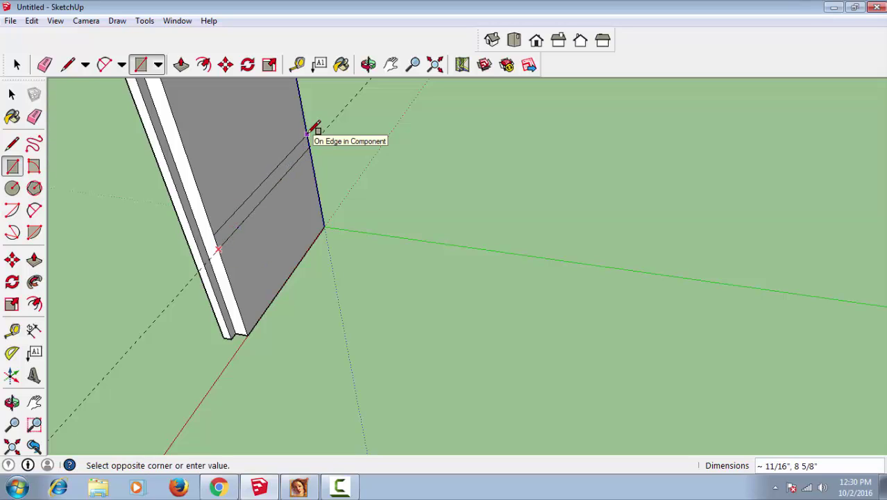
pyautogui.click(308, 133)
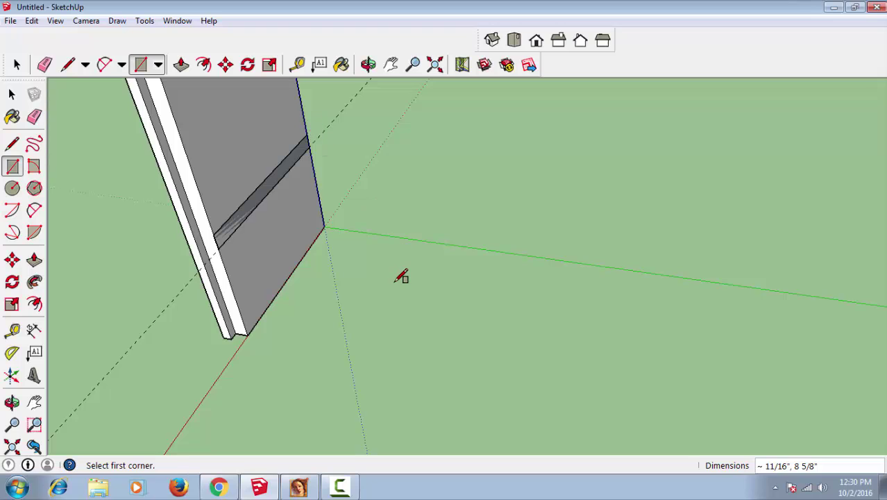
# Push/pull the strip across to the right side panel to form the bottom shelf.
pyautogui.press('p')
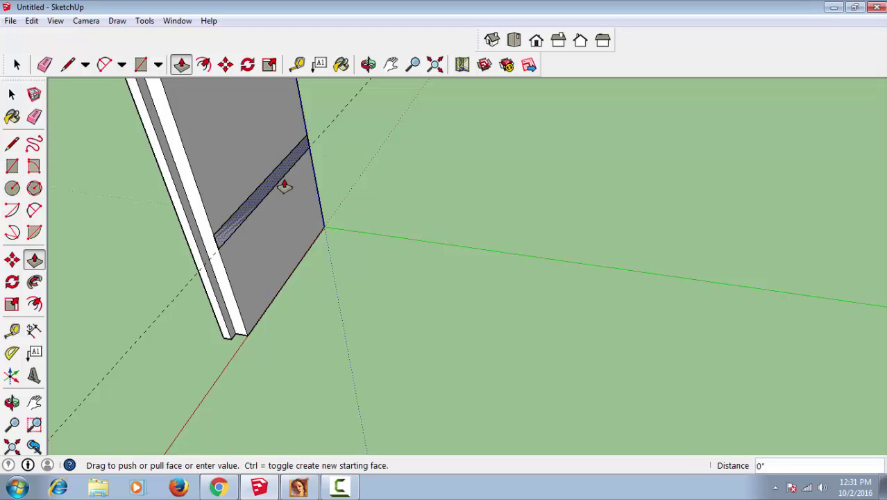
pyautogui.moveTo(283, 185)
pyautogui.mouseDown()
pyautogui.moveTo(483, 304)
pyautogui.moveTo(820, 342)
pyautogui.moveTo(768, 332)
pyautogui.mouseUp()
pyautogui.scroll(-2, 484, 303)
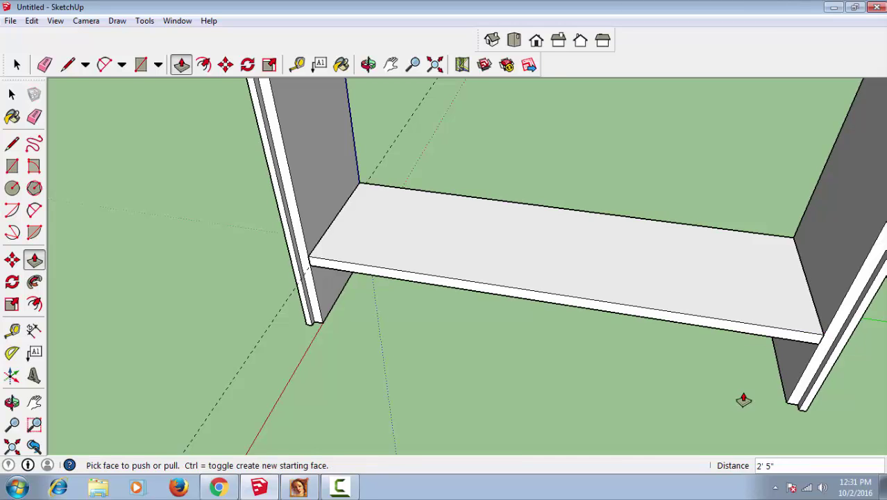
pyautogui.press('space')
pyautogui.scroll(-2, 699, 379)
pyautogui.scroll(-1, 700, 379)
pyautogui.scroll(-2, 699, 376)
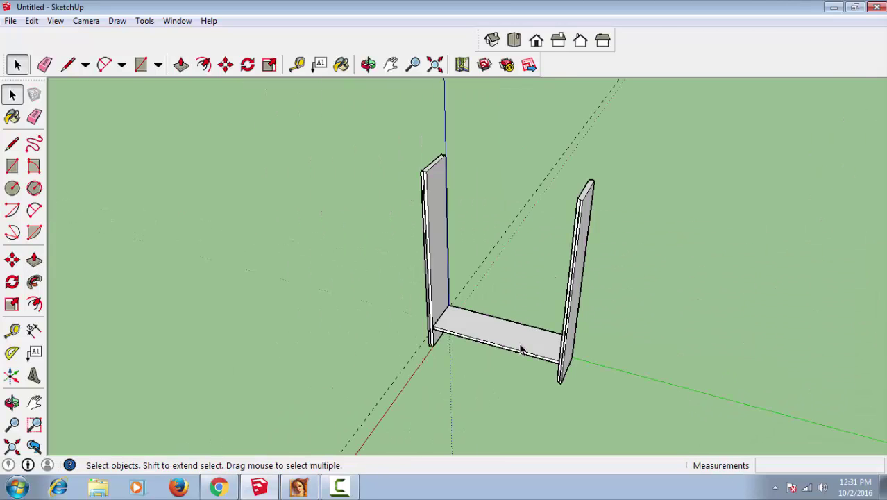
# Select the whole bottom shelf and make it a component.
pyautogui.doubleClick(484, 339)
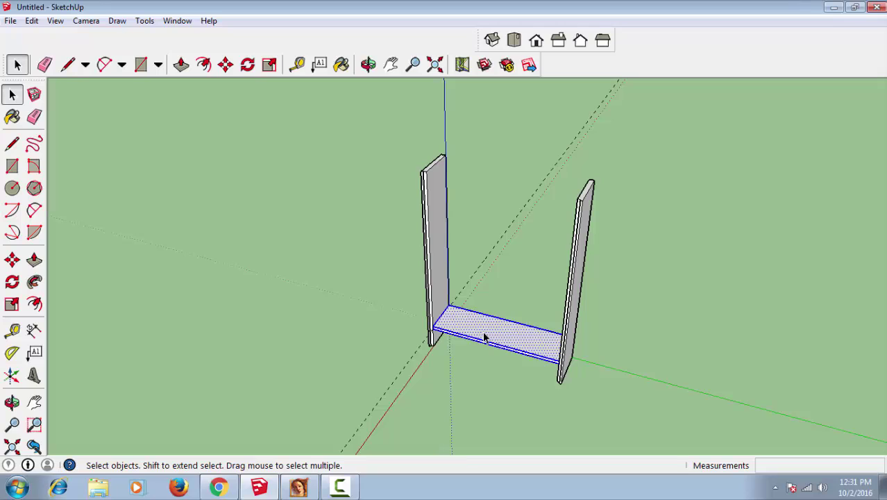
pyautogui.rightClick(484, 338)
pyautogui.click(537, 214)
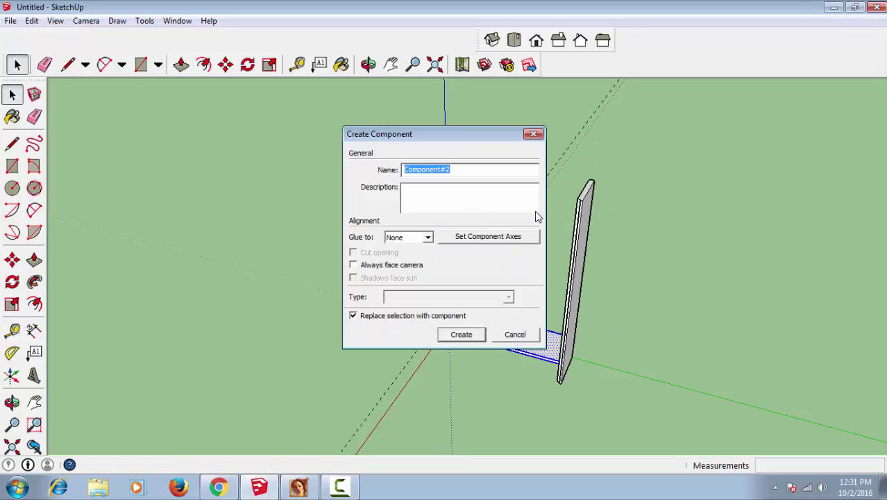
pyautogui.press('Return')
pyautogui.click(472, 367)
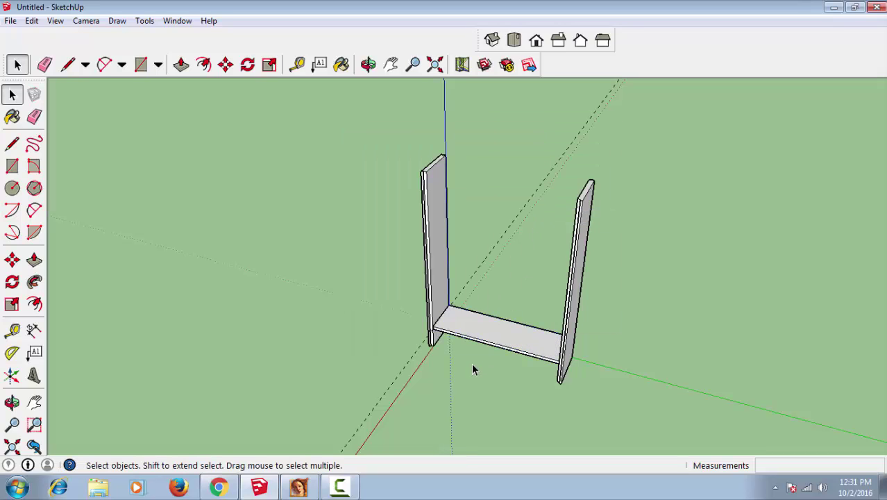
# Copy the shelf from its front corner up to the tops of the side panels.
pyautogui.moveTo(472, 369); pyautogui.dragTo(525, 343, button='middle')
pyautogui.click(524, 340)
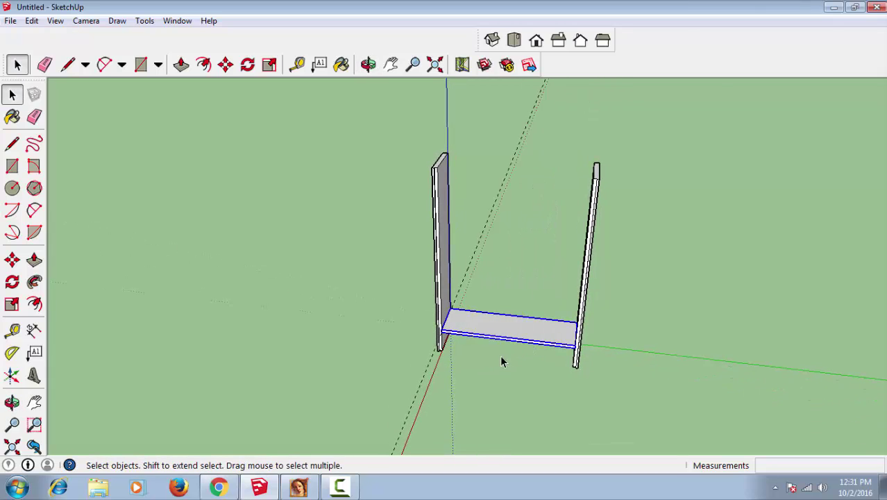
pyautogui.scroll(2, 504, 338)
pyautogui.scroll(2, 505, 338)
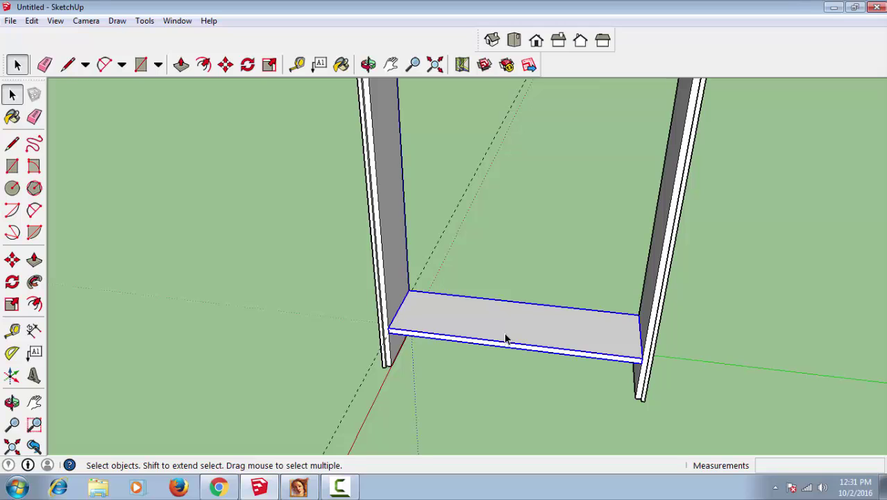
pyautogui.press('m')
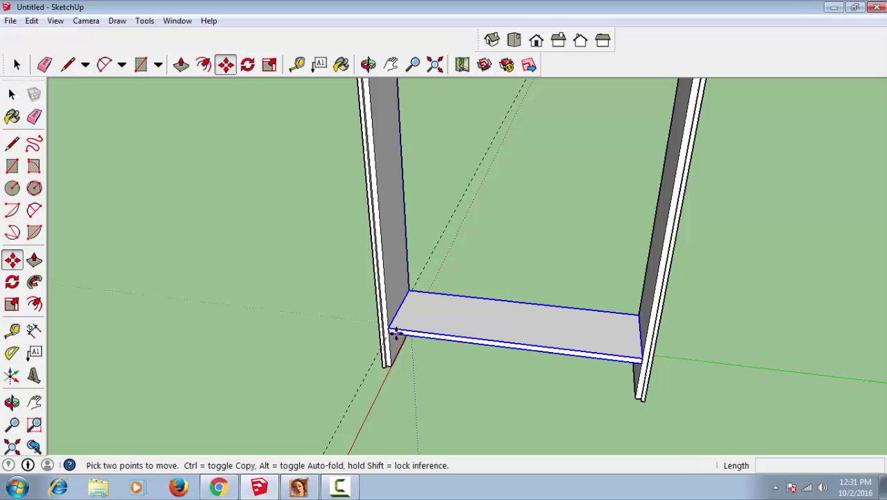
pyautogui.moveTo(393, 330)
pyautogui.mouseDown(button='middle')
pyautogui.moveTo(420, 311)
pyautogui.moveTo(411, 408)
pyautogui.mouseUp(button='middle')
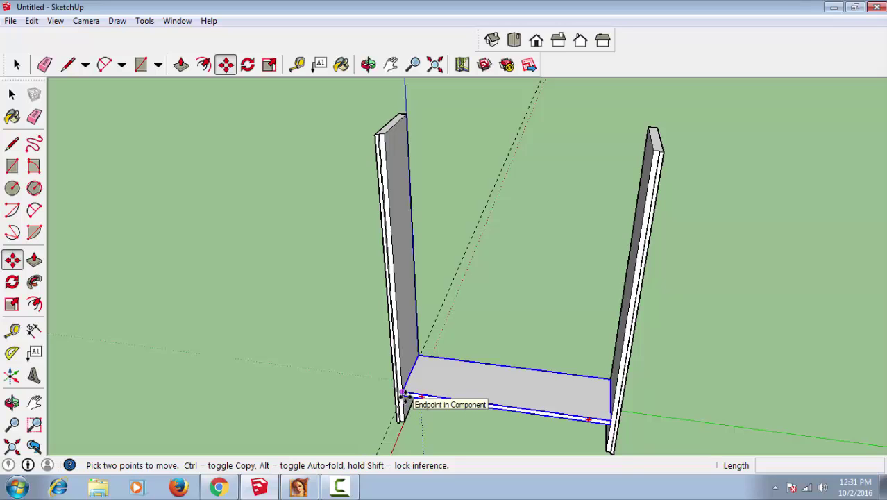
pyautogui.click(404, 394)
pyautogui.press('ctrl')
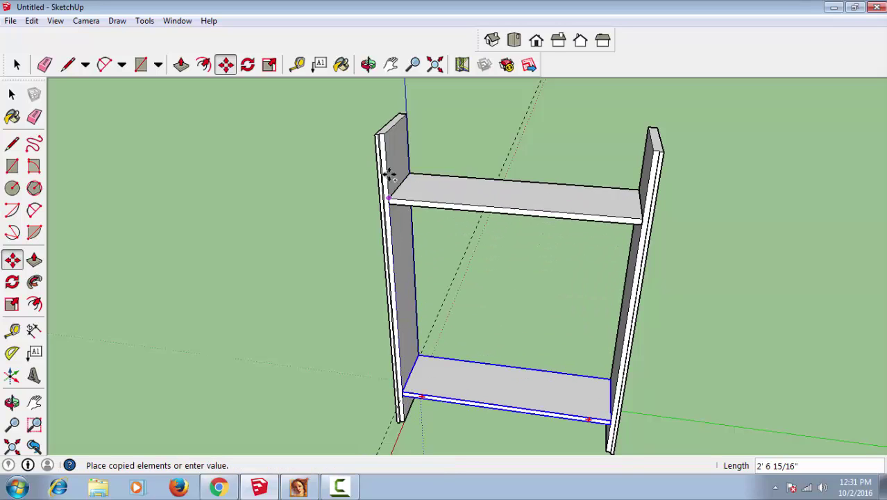
pyautogui.click(388, 138)
pyautogui.write('/')
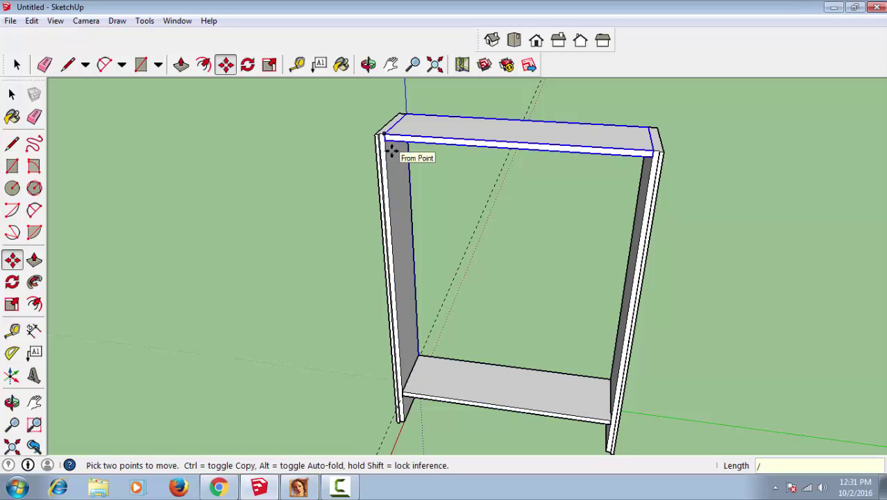
# Divide the copy by 4 to array three evenly spaced shelves between top and bottom.
pyautogui.write('4')
pyautogui.press('Return')
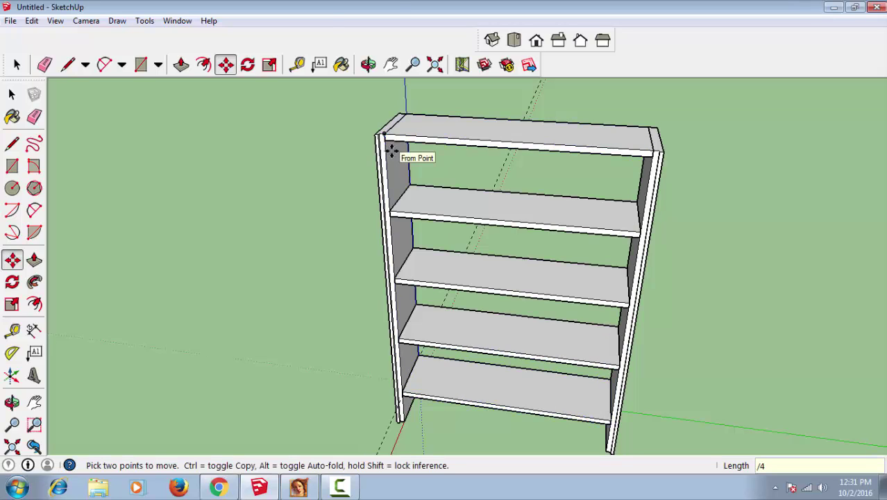
pyautogui.press('space')
pyautogui.scroll(-2, 586, 297)
pyautogui.moveTo(586, 297)
pyautogui.mouseDown(button='middle')
pyautogui.moveTo(598, 353)
pyautogui.moveTo(273, 323)
pyautogui.moveTo(529, 382)
pyautogui.moveTo(525, 284)
pyautogui.mouseUp(button='middle')
# Start a thin rectangle at the side panel's top front corner, reframing the view along the panel.
pyautogui.scroll(2, 514, 198)
pyautogui.scroll(3, 448, 221)
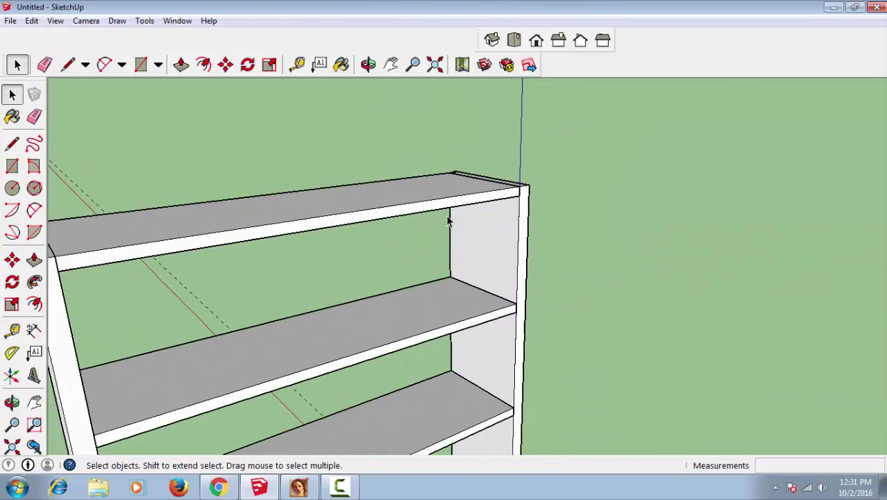
pyautogui.scroll(-2, 448, 221)
pyautogui.scroll(-2, 448, 221)
pyautogui.moveTo(776, 352)
pyautogui.mouseDown(button='middle')
pyautogui.moveTo(504, 303)
pyautogui.moveTo(590, 327)
pyautogui.moveTo(351, 191)
pyautogui.mouseUp(button='middle')
pyautogui.scroll(2, 368, 234)
pyautogui.scroll(2, 367, 226)
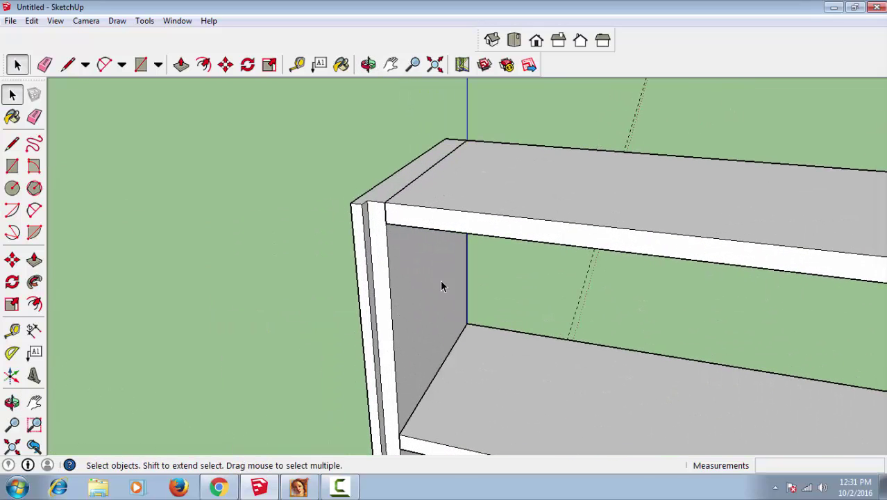
pyautogui.press('p')
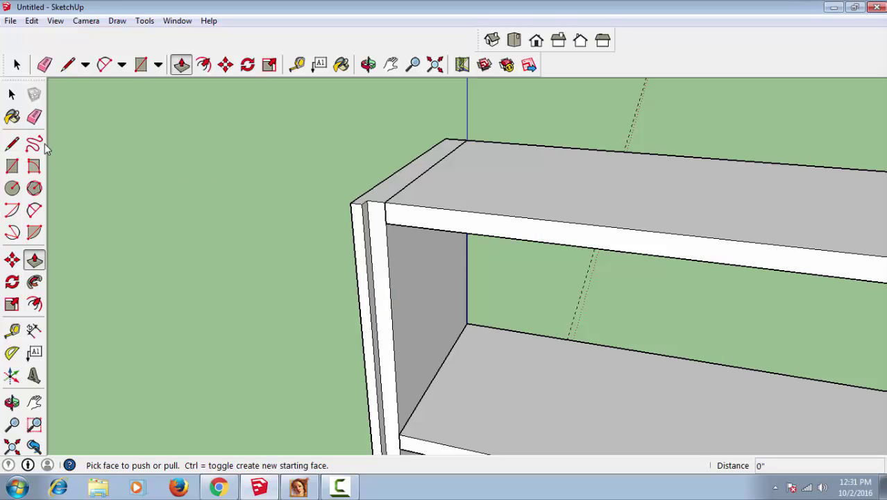
pyautogui.click(15, 167)
pyautogui.click(362, 204)
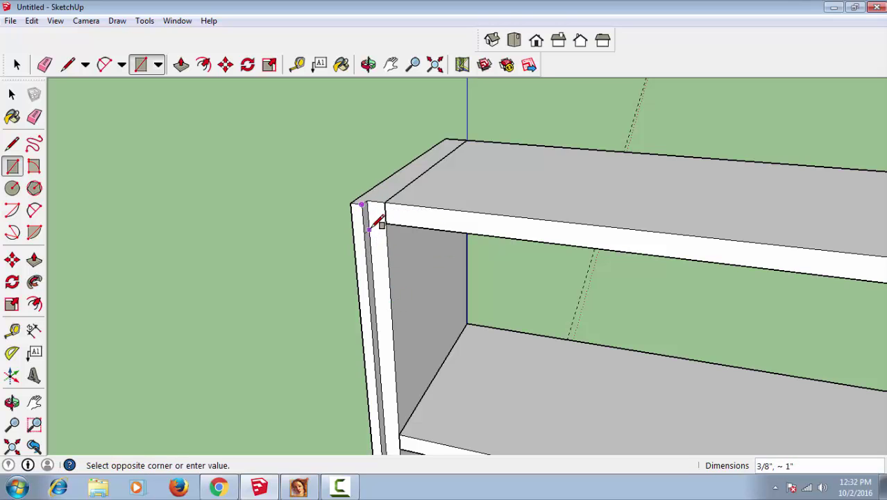
pyautogui.scroll(2, 380, 250)
pyautogui.scroll(-2, 386, 334)
pyautogui.moveTo(392, 366); pyautogui.dragTo(354, 119, button='middle')
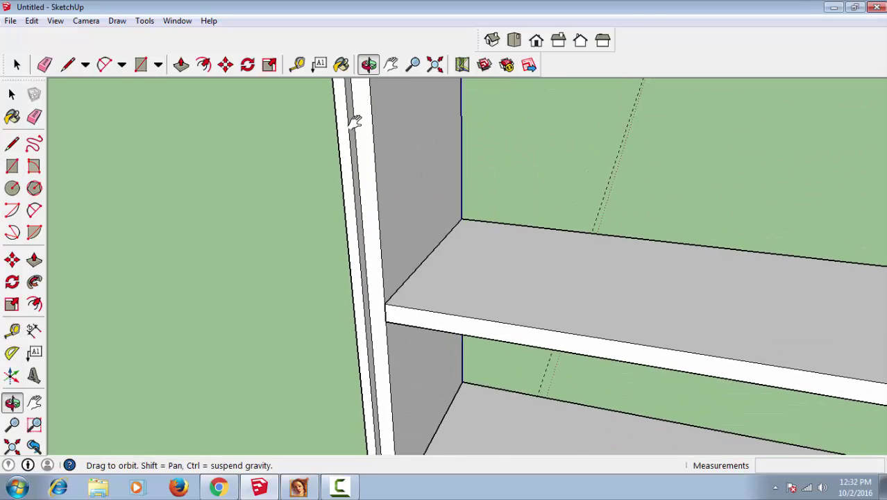
pyautogui.moveTo(364, 396)
pyautogui.mouseDown(button='middle')
pyautogui.moveTo(366, 179)
pyautogui.moveTo(420, 401)
pyautogui.moveTo(410, 204)
pyautogui.mouseUp(button='middle')
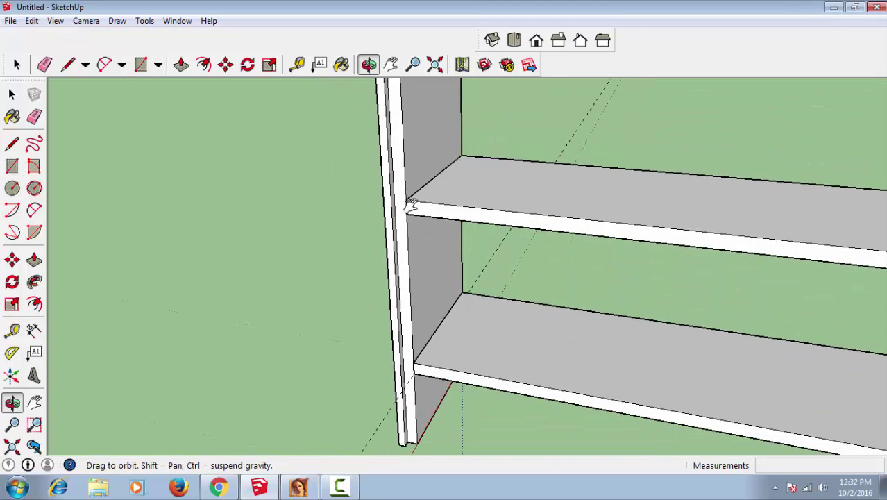
pyautogui.scroll(2, 423, 441)
pyautogui.scroll(1, 420, 441)
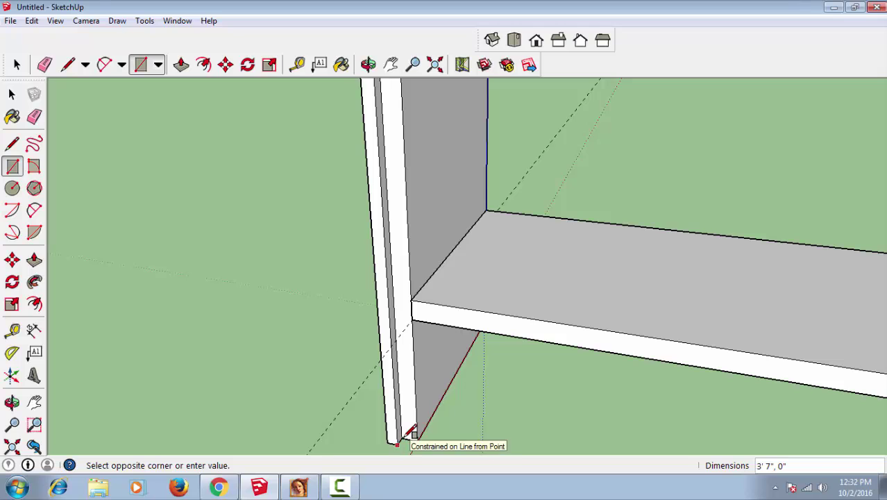
# Restart the thin rectangle from the panel's bottom corner and orbit to show the back wall.
pyautogui.press('p')
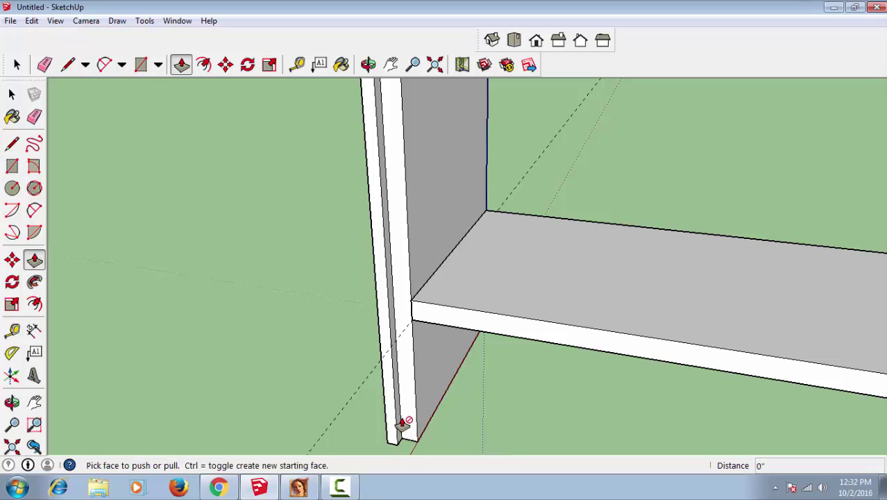
pyautogui.moveTo(403, 424); pyautogui.dragTo(381, 398, button='middle')
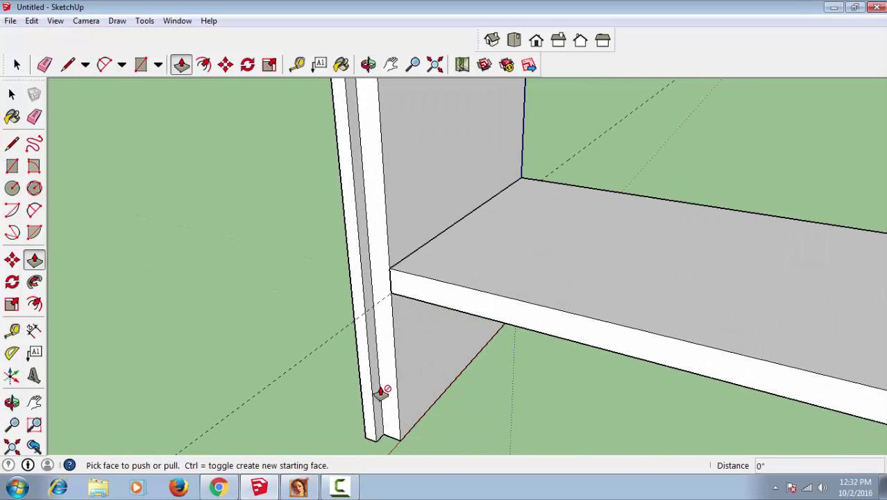
pyautogui.click(12, 166)
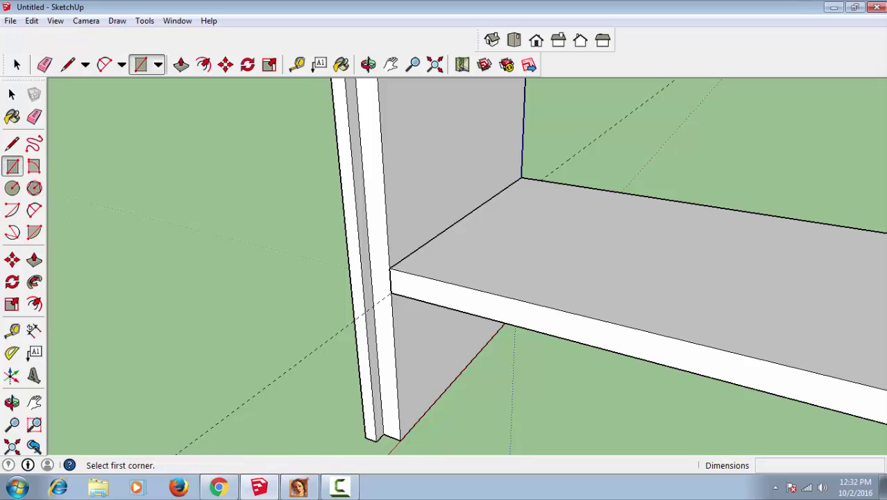
pyautogui.click(378, 440)
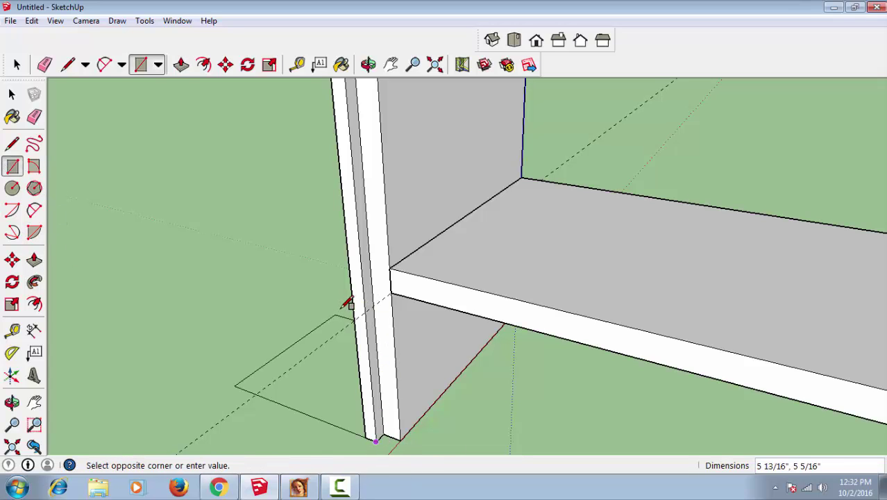
pyautogui.moveTo(382, 314)
pyautogui.mouseDown(button='middle')
pyautogui.moveTo(409, 217)
pyautogui.moveTo(398, 444)
pyautogui.mouseUp(button='middle')
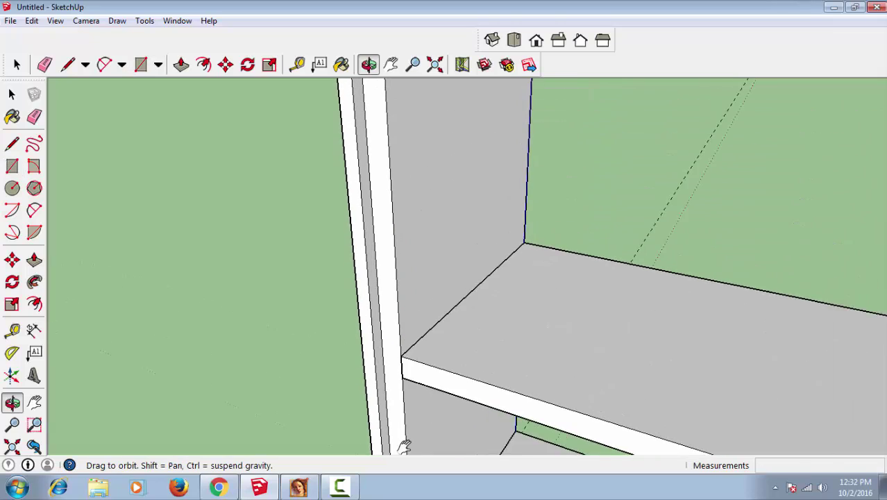
pyautogui.moveTo(406, 182); pyautogui.dragTo(395, 420, button='middle')
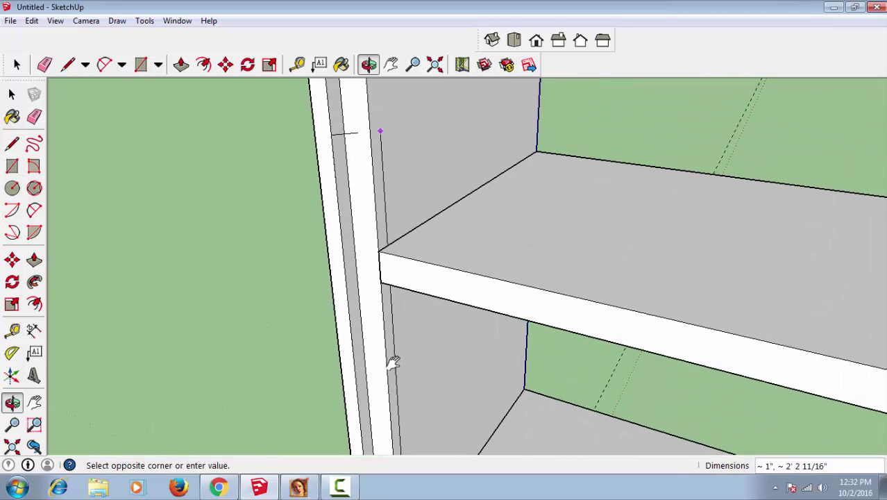
pyautogui.moveTo(392, 361)
pyautogui.mouseDown(button='middle')
pyautogui.moveTo(376, 178)
pyautogui.moveTo(373, 291)
pyautogui.moveTo(371, 232)
pyautogui.moveTo(361, 250)
pyautogui.moveTo(383, 268)
pyautogui.moveTo(382, 174)
pyautogui.moveTo(378, 317)
pyautogui.moveTo(383, 273)
pyautogui.mouseUp(button='middle')
pyautogui.scroll(2, 375, 278)
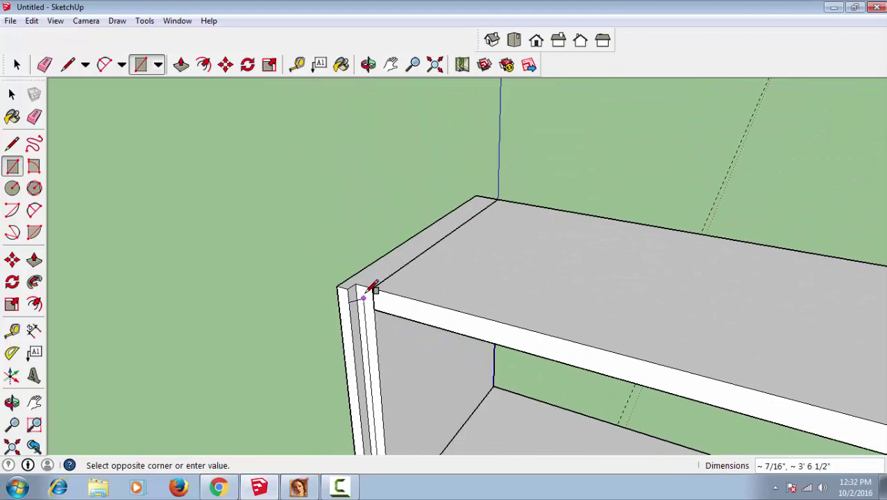
pyautogui.scroll(3, 362, 278)
# Finish the thin rectangle on the panel corner and orbit to look inside the shelf.
pyautogui.click(362, 277)
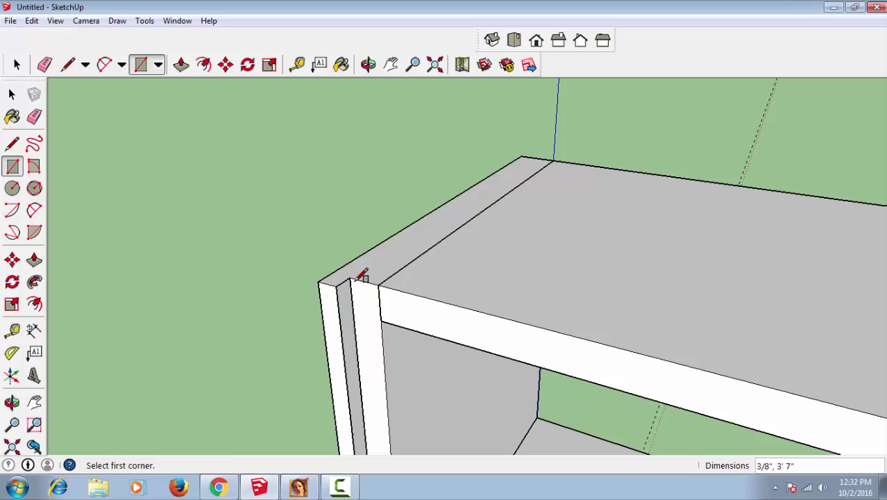
pyautogui.press('p')
pyautogui.scroll(-2, 370, 336)
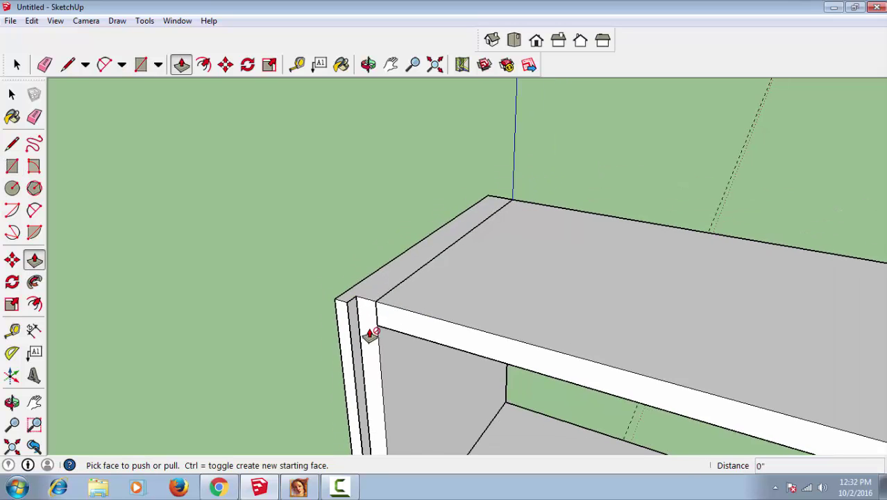
pyautogui.scroll(-1, 370, 337)
pyautogui.moveTo(425, 346); pyautogui.dragTo(230, 191, button='middle')
pyautogui.scroll(-2, 231, 191)
pyautogui.scroll(-1, 184, 226)
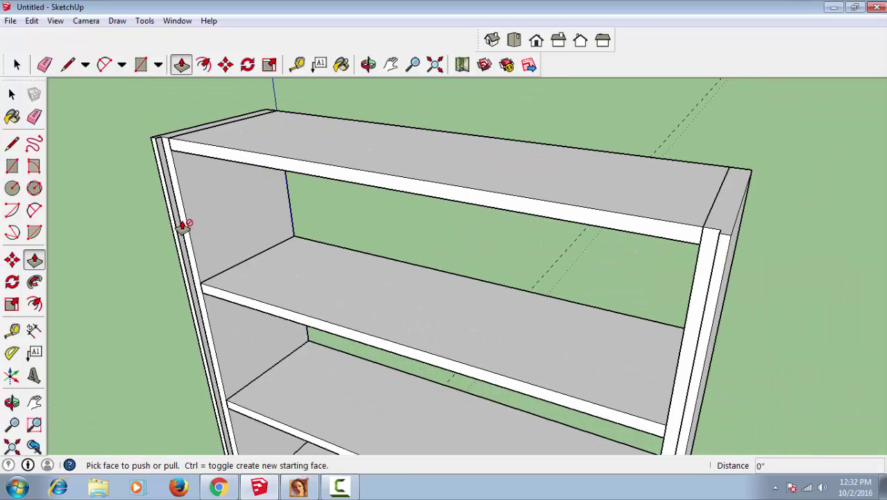
pyautogui.scroll(2, 170, 166)
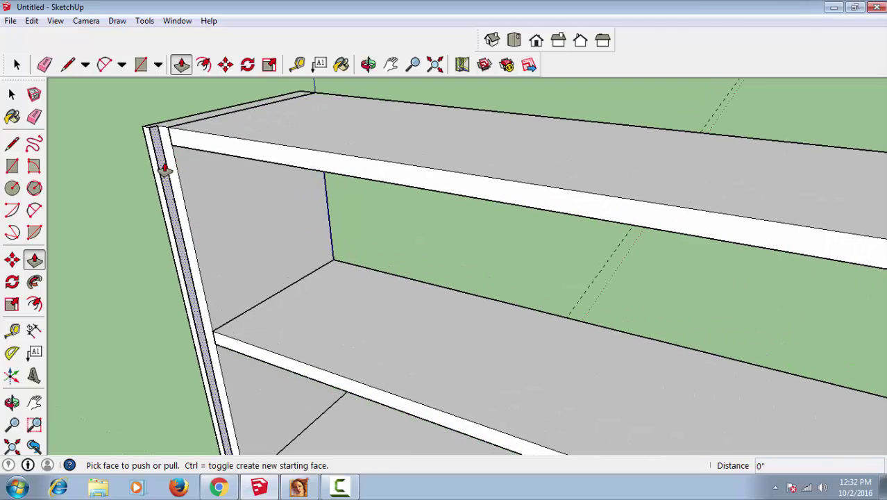
# Push/pull the thin face across the full back of the bookshelf into a back board.
pyautogui.click(168, 167)
pyautogui.scroll(1, 451, 303)
pyautogui.scroll(-1, 451, 302)
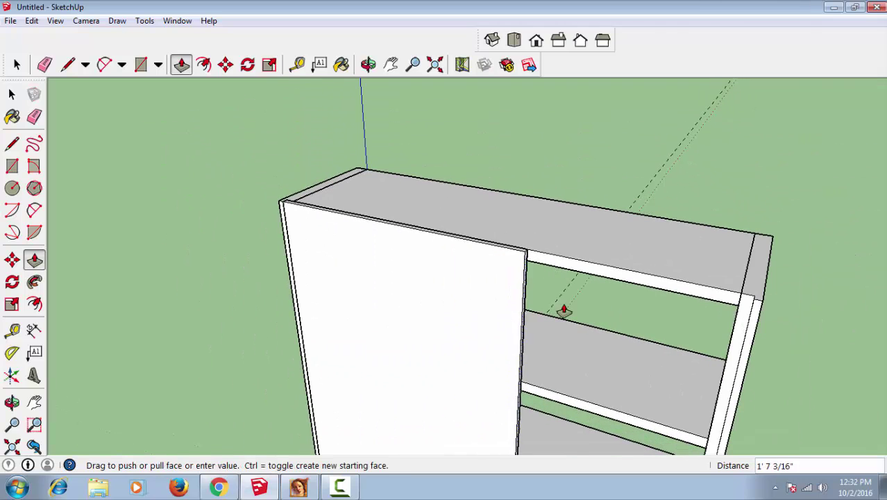
pyautogui.click(755, 304)
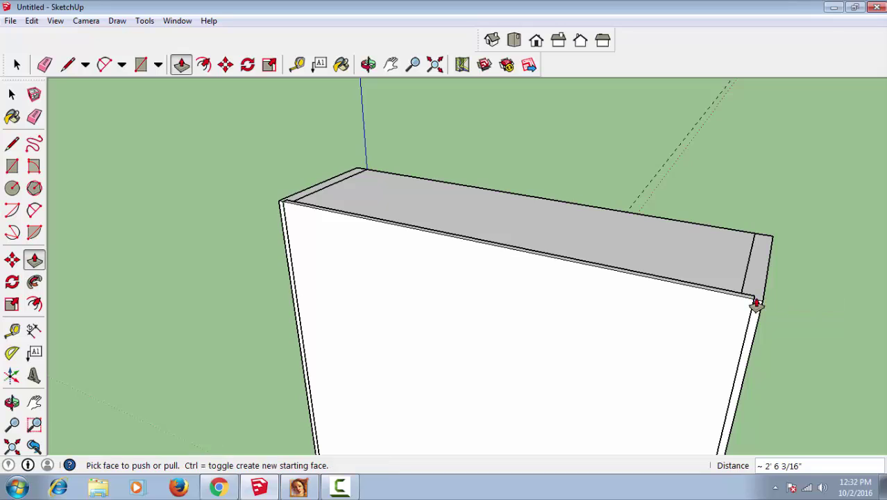
pyautogui.moveTo(708, 302)
pyautogui.mouseDown(button='middle')
pyautogui.moveTo(675, 319)
pyautogui.moveTo(495, 353)
pyautogui.moveTo(487, 345)
pyautogui.moveTo(676, 369)
pyautogui.moveTo(304, 304)
pyautogui.mouseUp(button='middle')
# Select the solid back board and make it a component.
pyautogui.press('space')
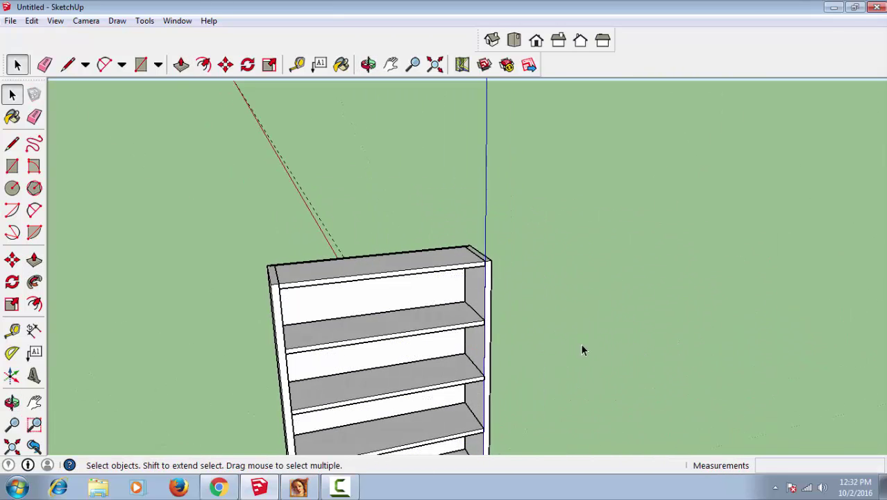
pyautogui.scroll(-2, 581, 347)
pyautogui.moveTo(580, 354)
pyautogui.mouseDown(button='middle')
pyautogui.moveTo(550, 224)
pyautogui.moveTo(431, 238)
pyautogui.moveTo(381, 224)
pyautogui.mouseUp(button='middle')
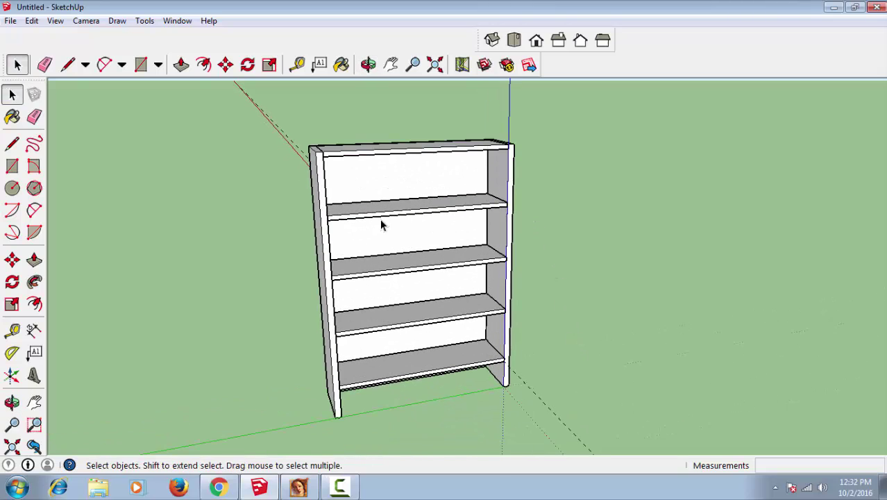
pyautogui.moveTo(706, 293); pyautogui.dragTo(873, 310, button='middle')
pyautogui.click(477, 281)
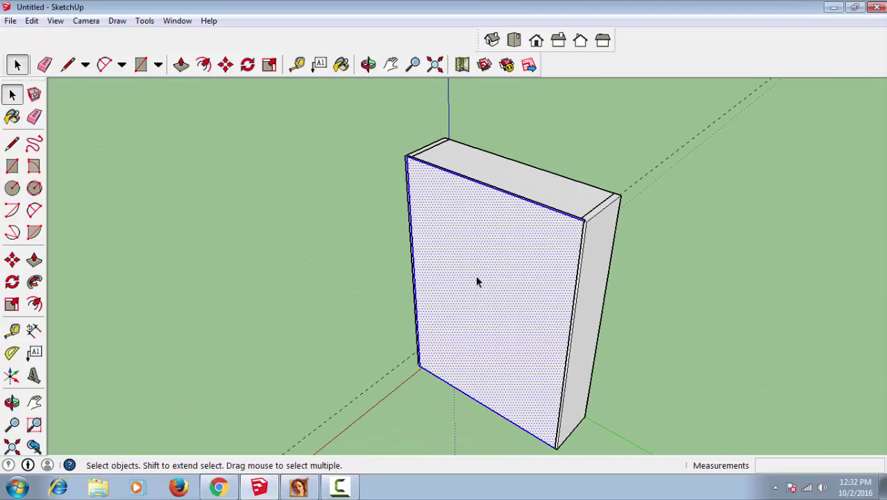
pyautogui.rightClick(476, 277)
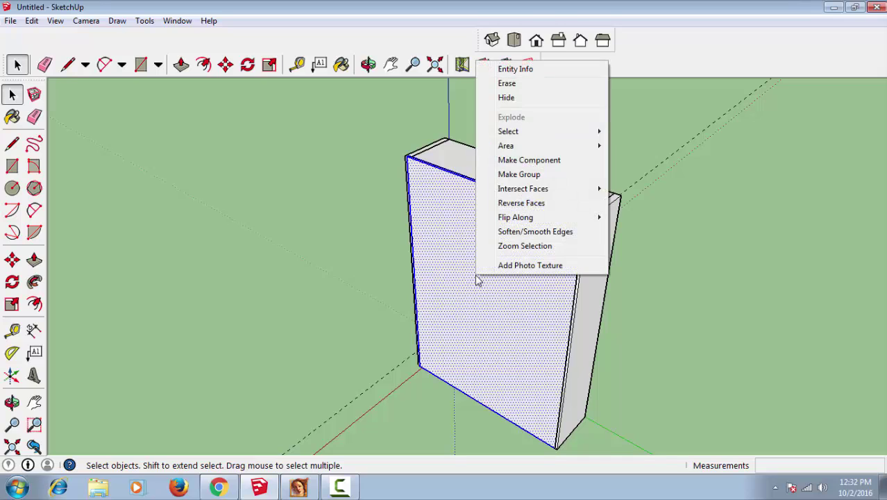
pyautogui.click(541, 162)
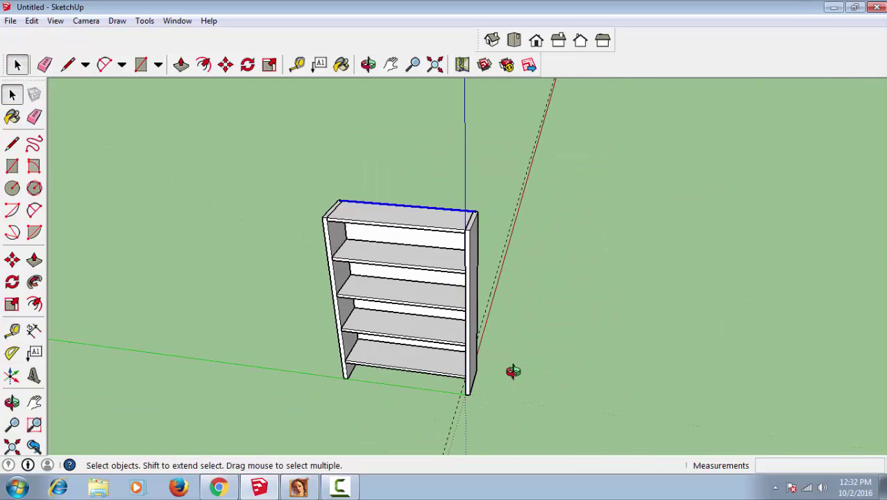
# Orbit and zoom to face the bookshelf's lower shelves.
pyautogui.moveTo(513, 371); pyautogui.dragTo(531, 333, button='middle')
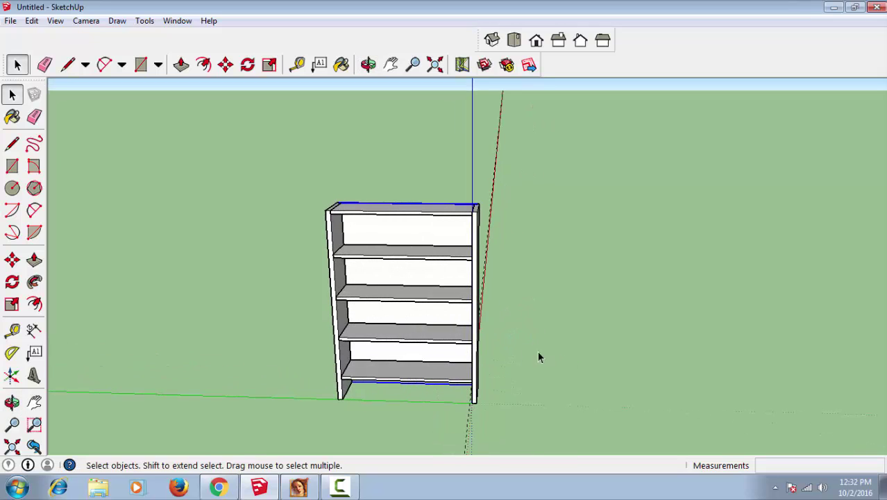
pyautogui.scroll(2, 414, 321)
pyautogui.scroll(1, 415, 320)
pyautogui.moveTo(418, 316); pyautogui.dragTo(423, 339, button='middle')
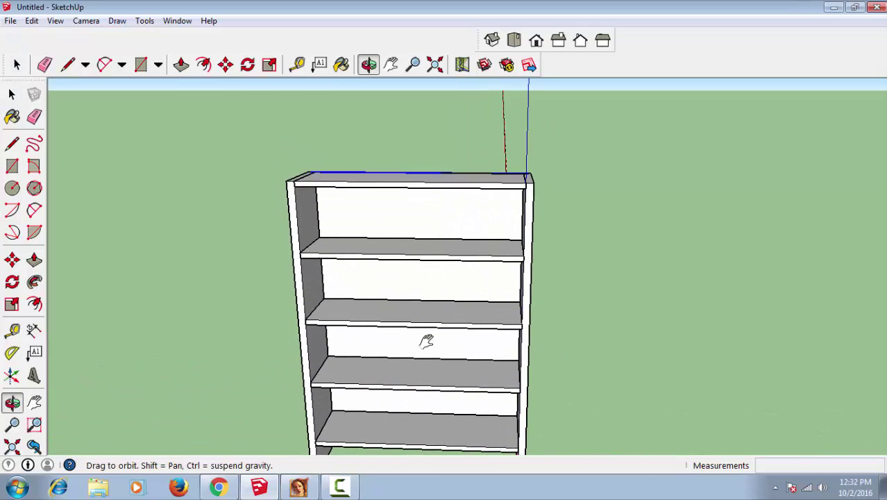
pyautogui.scroll(2, 428, 336)
pyautogui.scroll(1, 434, 343)
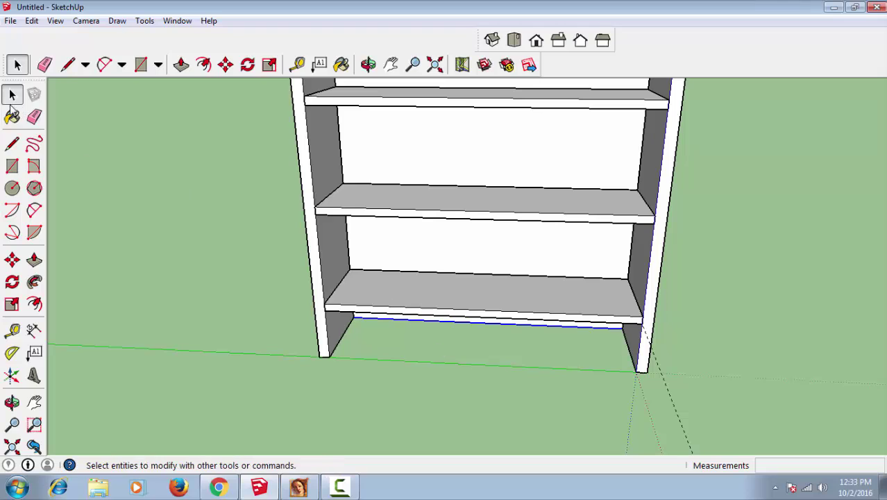
# Draw a small rectangle under the left leg and push/pull it up into a tall block.
pyautogui.click(12, 166)
pyautogui.scroll(1, 329, 356)
pyautogui.scroll(2, 330, 355)
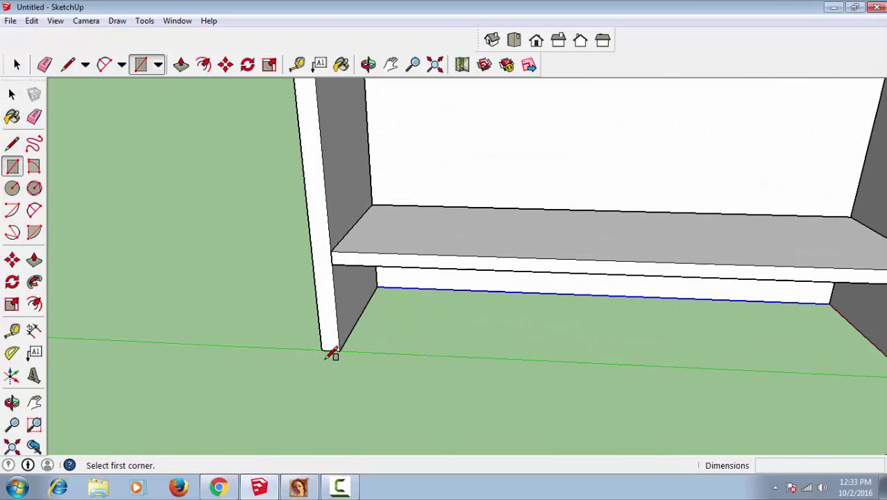
pyautogui.click(321, 350)
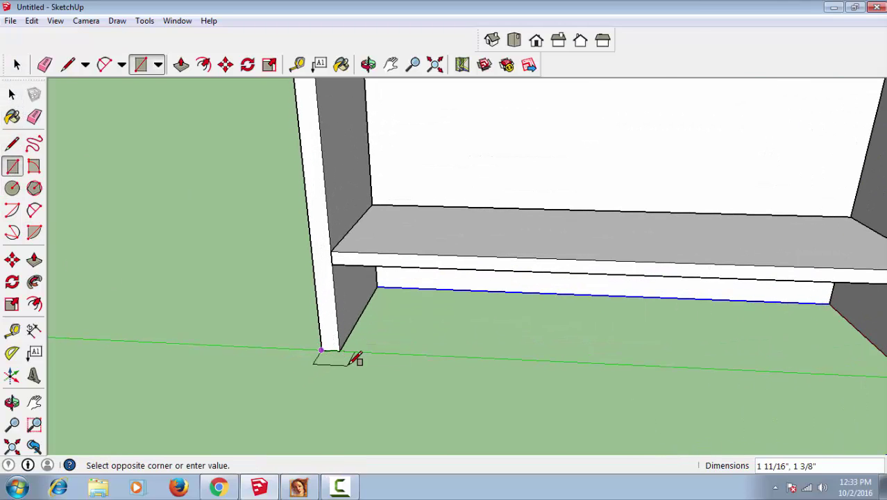
pyautogui.click(347, 360)
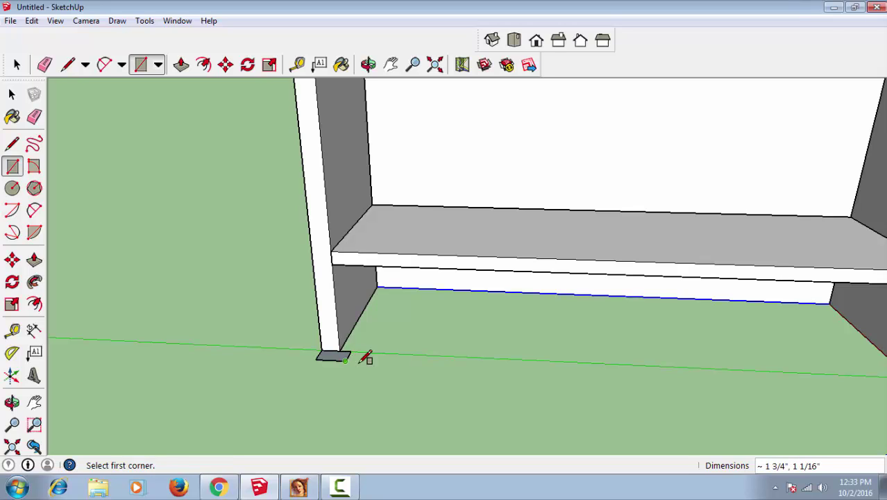
pyautogui.press('p')
pyautogui.click(336, 355)
pyautogui.click(333, 306)
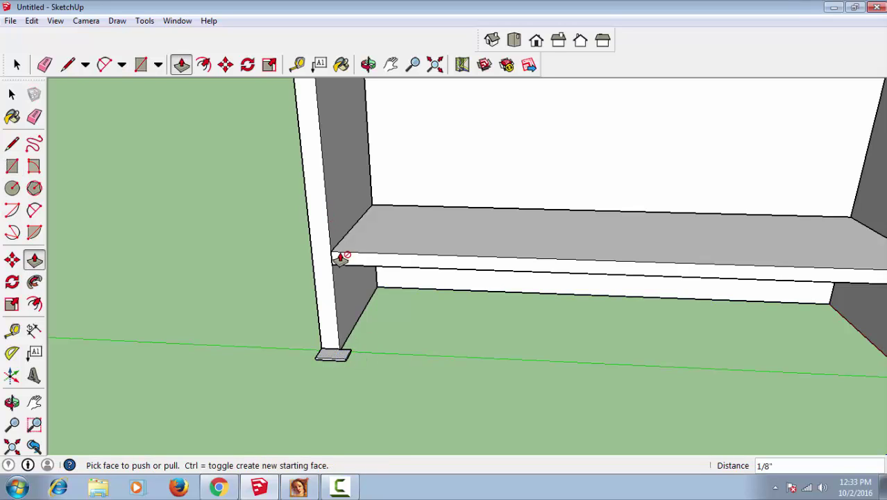
pyautogui.scroll(2, 341, 354)
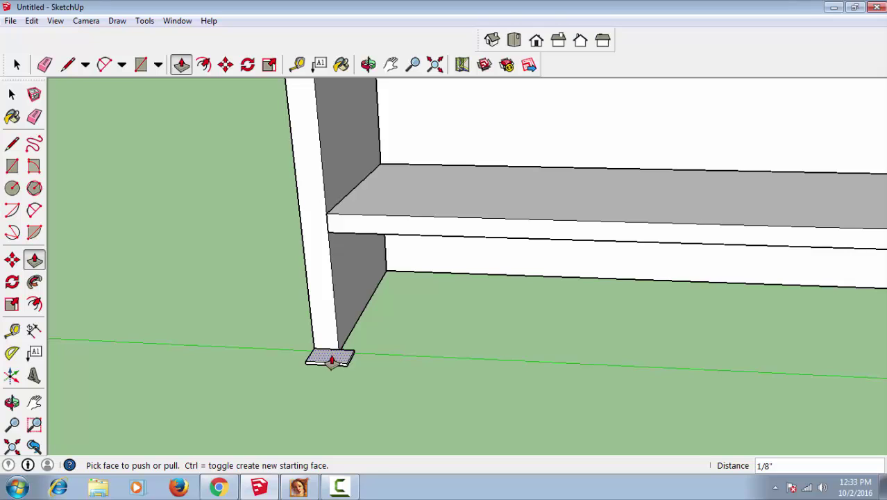
pyautogui.click(332, 359)
# Reorient the view and select the bookshelf's left side panel.
pyautogui.moveTo(323, 254)
pyautogui.mouseDown(button='middle')
pyautogui.moveTo(347, 172)
pyautogui.moveTo(346, 407)
pyautogui.mouseUp(button='middle')
pyautogui.scroll(-3, 336, 181)
pyautogui.scroll(-2, 340, 169)
pyautogui.moveTo(340, 168)
pyautogui.mouseDown(button='middle')
pyautogui.moveTo(340, 306)
pyautogui.moveTo(307, 142)
pyautogui.mouseUp(button='middle')
pyautogui.scroll(2, 307, 143)
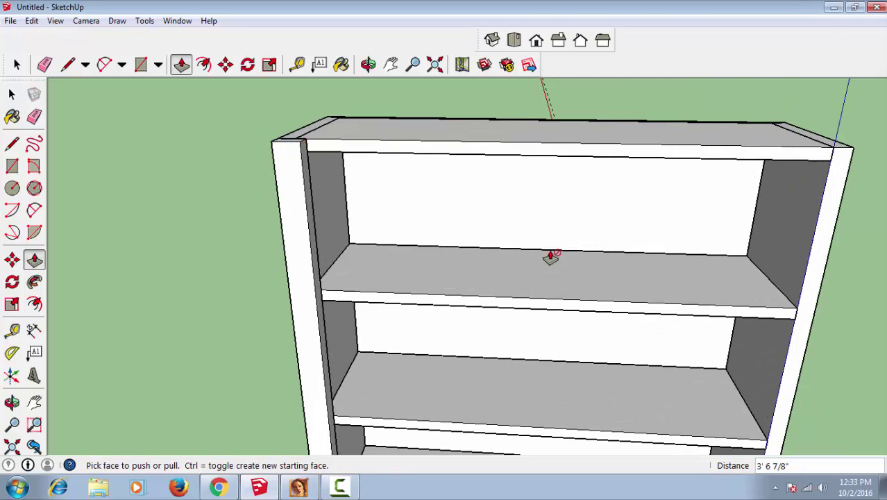
pyautogui.press('space')
pyautogui.scroll(-2, 416, 274)
pyautogui.moveTo(418, 278)
pyautogui.mouseDown(button='middle')
pyautogui.moveTo(439, 202)
pyautogui.moveTo(391, 286)
pyautogui.mouseUp(button='middle')
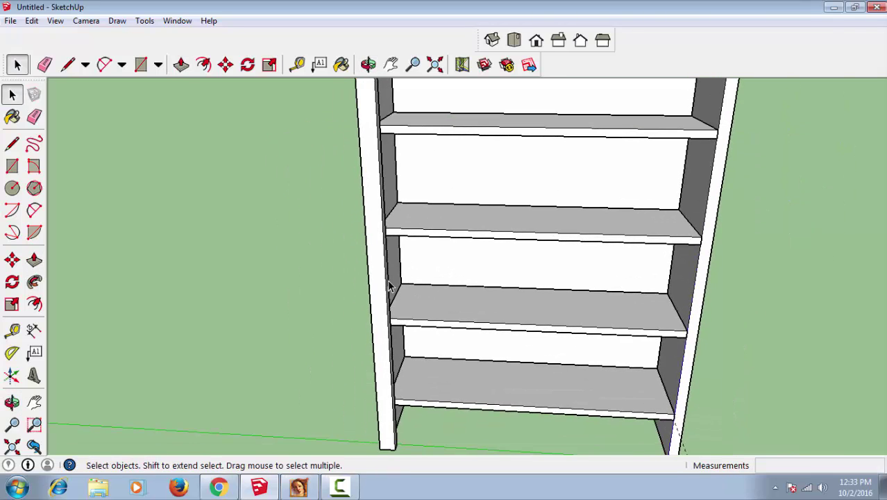
pyautogui.click(382, 295)
pyautogui.moveTo(325, 309)
pyautogui.mouseDown(button='middle')
pyautogui.moveTo(253, 301)
pyautogui.moveTo(325, 298)
pyautogui.mouseUp(button='middle')
# Push/pull the left panel's narrow front strip out 11/16" to form the stile.
pyautogui.press('p')
pyautogui.scroll(3, 369, 347)
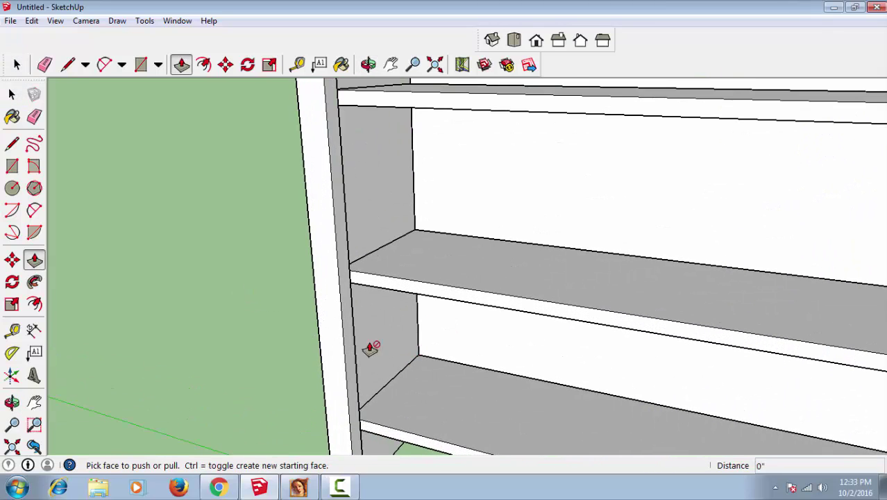
pyautogui.scroll(2, 352, 349)
pyautogui.scroll(2, 360, 353)
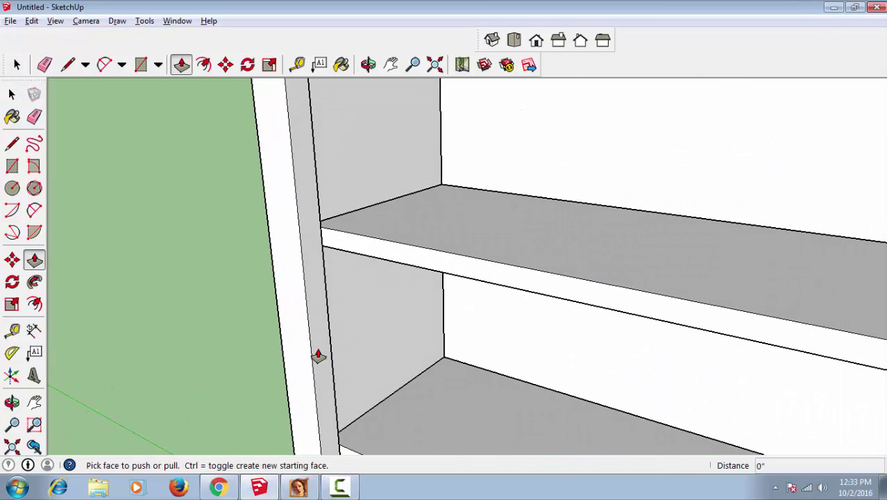
pyautogui.moveTo(329, 341); pyautogui.dragTo(387, 349)
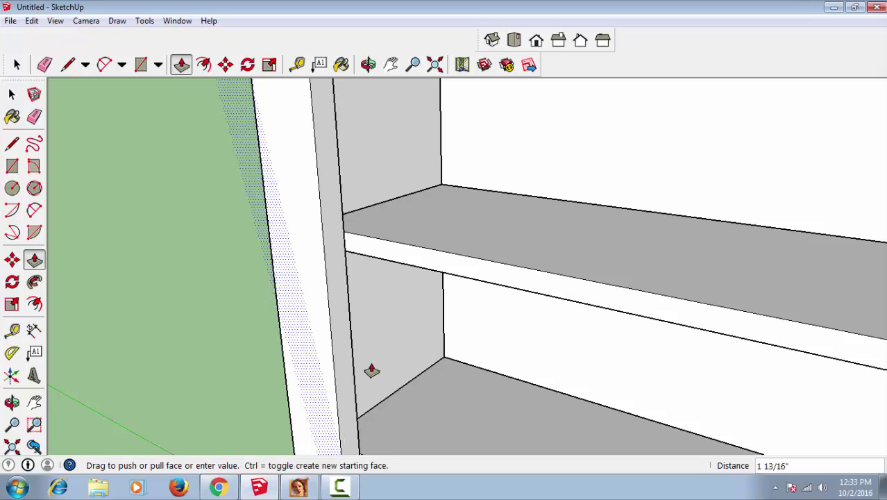
pyautogui.scroll(-2, 388, 349)
pyautogui.scroll(-3, 386, 347)
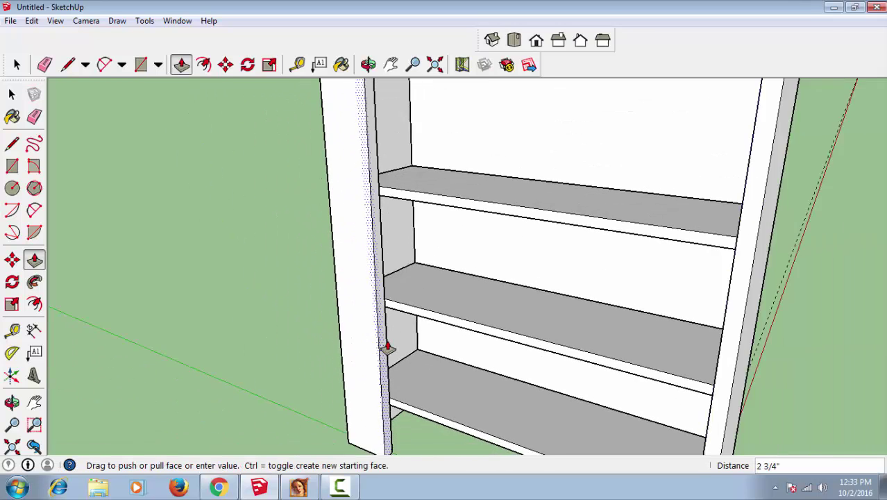
pyautogui.scroll(-3, 395, 313)
pyautogui.moveTo(404, 222); pyautogui.dragTo(485, 383, button='middle')
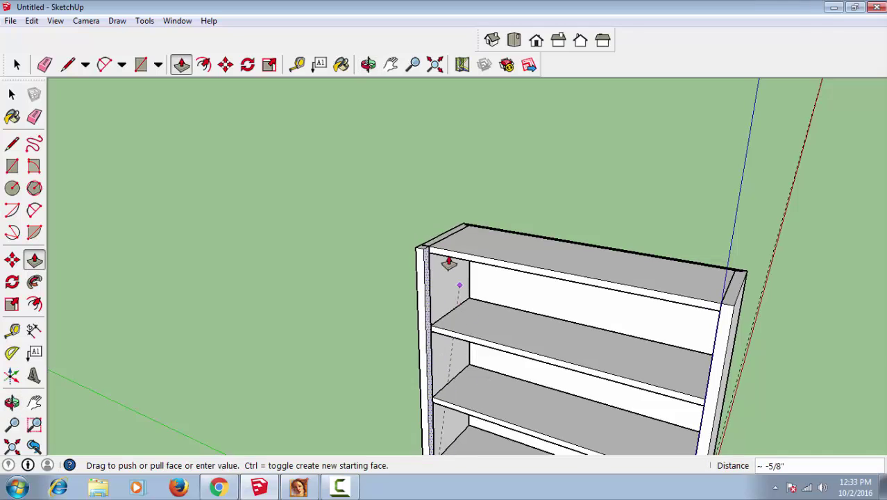
pyautogui.scroll(2, 450, 257)
pyautogui.scroll(2, 465, 260)
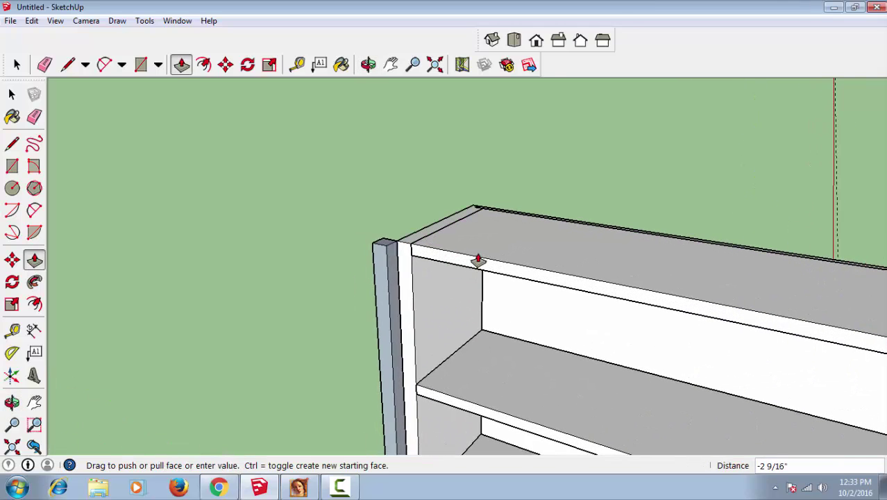
pyautogui.click(515, 262)
pyautogui.press('space')
# Turn the left front stile into a component.
pyautogui.tripleClick(412, 328)
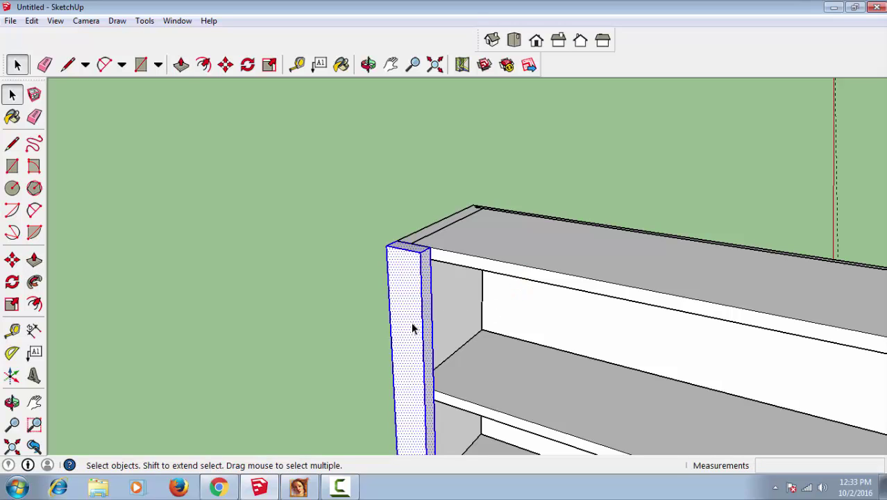
pyautogui.rightClick(412, 329)
pyautogui.click(486, 206)
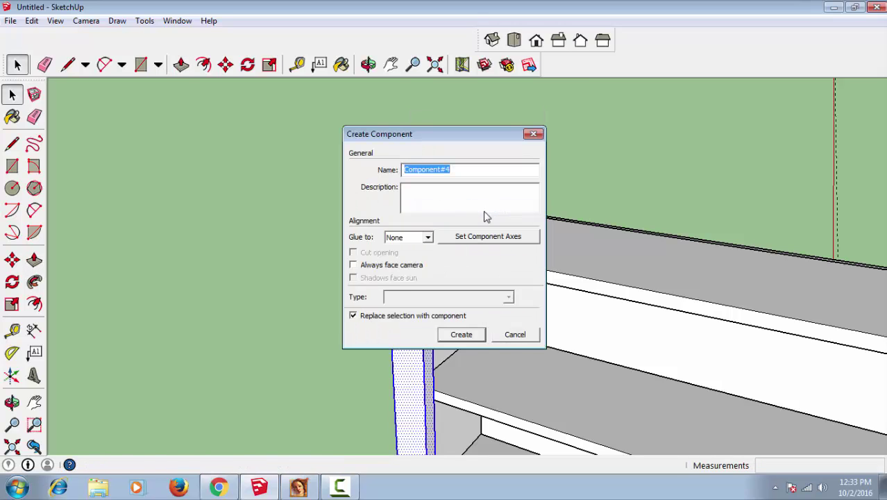
pyautogui.press('Return')
pyautogui.moveTo(439, 305)
pyautogui.mouseDown(button='middle')
pyautogui.moveTo(558, 313)
pyautogui.moveTo(531, 276)
pyautogui.mouseUp(button='middle')
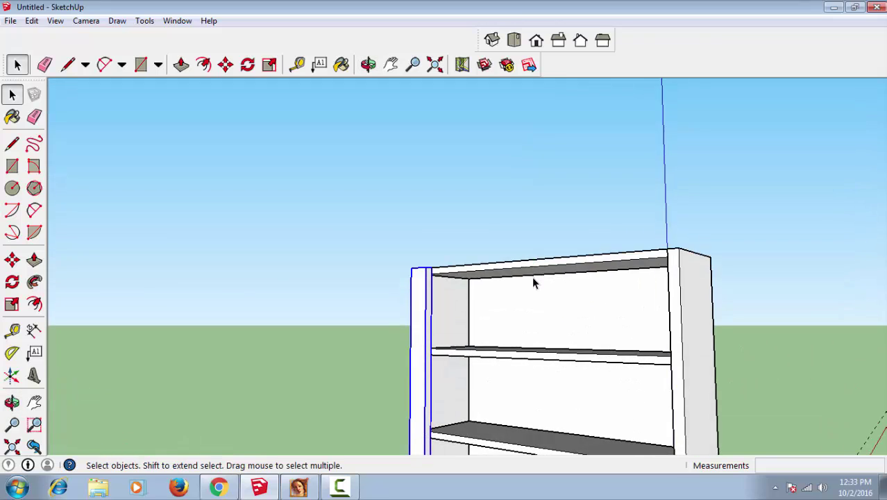
pyautogui.scroll(-3, 532, 278)
pyautogui.moveTo(534, 378); pyautogui.dragTo(648, 401, button='middle')
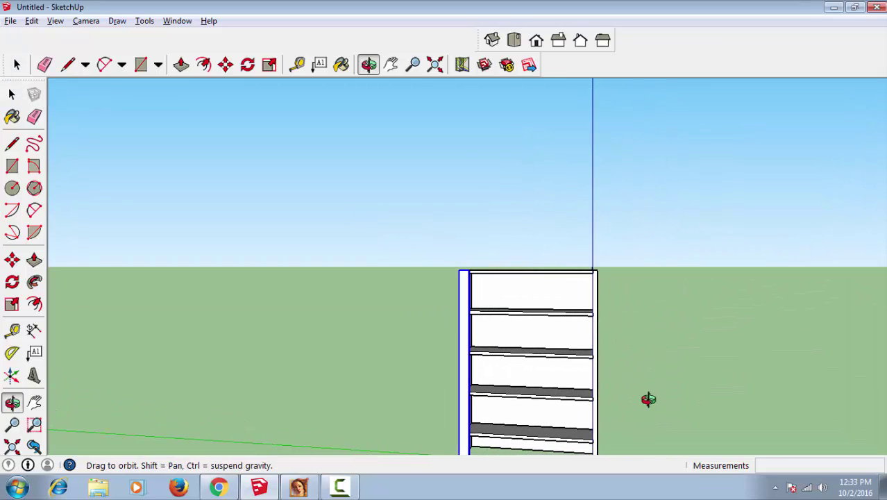
# Copy the stile component onto the bookshelf's right front edge.
pyautogui.press('m')
pyautogui.scroll(2, 452, 270)
pyautogui.scroll(2, 452, 254)
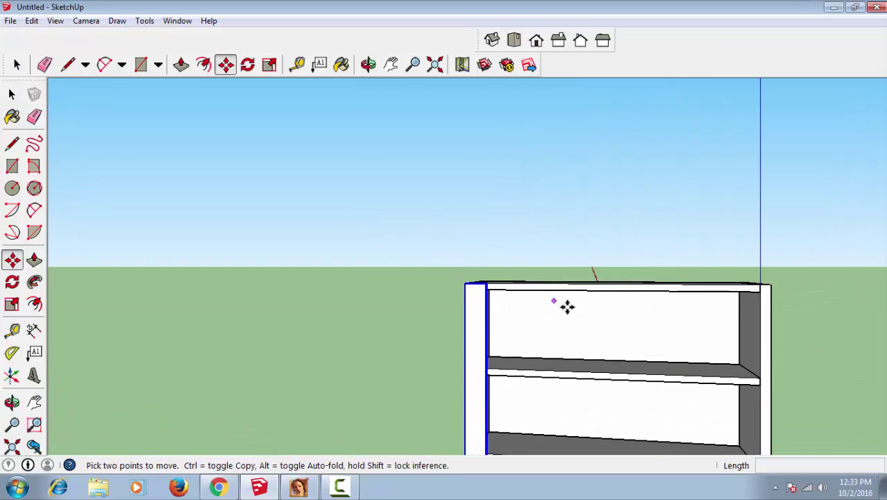
pyautogui.click(482, 286)
pyautogui.press('ctrl')
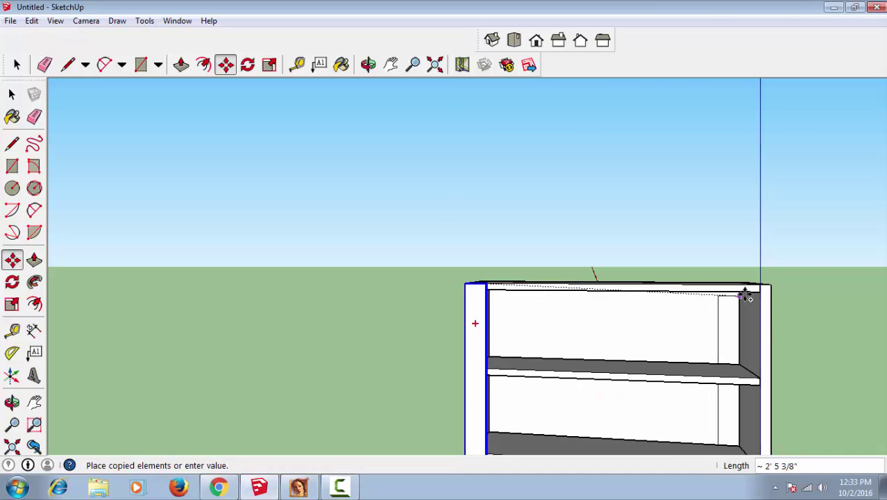
pyautogui.click(772, 284)
pyautogui.scroll(-2, 599, 354)
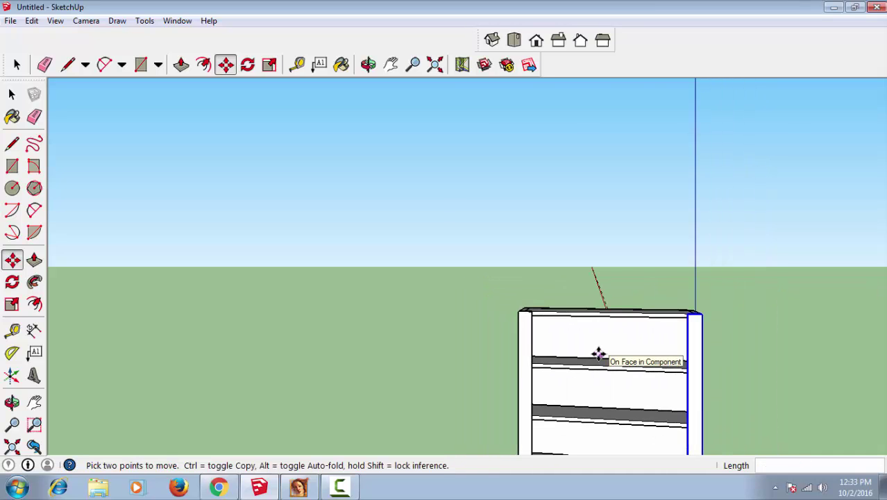
pyautogui.moveTo(600, 354); pyautogui.dragTo(458, 404, button='middle')
pyautogui.scroll(-2, 455, 375)
pyautogui.scroll(-1, 458, 359)
pyautogui.moveTo(461, 356)
pyautogui.mouseDown(button='middle')
pyautogui.moveTo(471, 255)
pyautogui.moveTo(493, 416)
pyautogui.mouseUp(button='middle')
pyautogui.press('space')
pyautogui.click(522, 375)
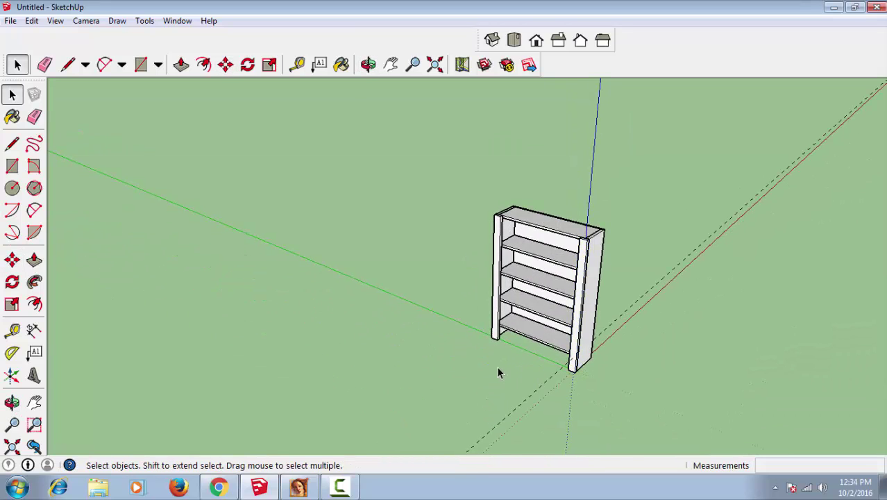
# Draw a small rectangle on the left stile's inner face at the top.
pyautogui.moveTo(498, 372)
pyautogui.mouseDown(button='middle')
pyautogui.moveTo(499, 341)
pyautogui.moveTo(534, 299)
pyautogui.mouseUp(button='middle')
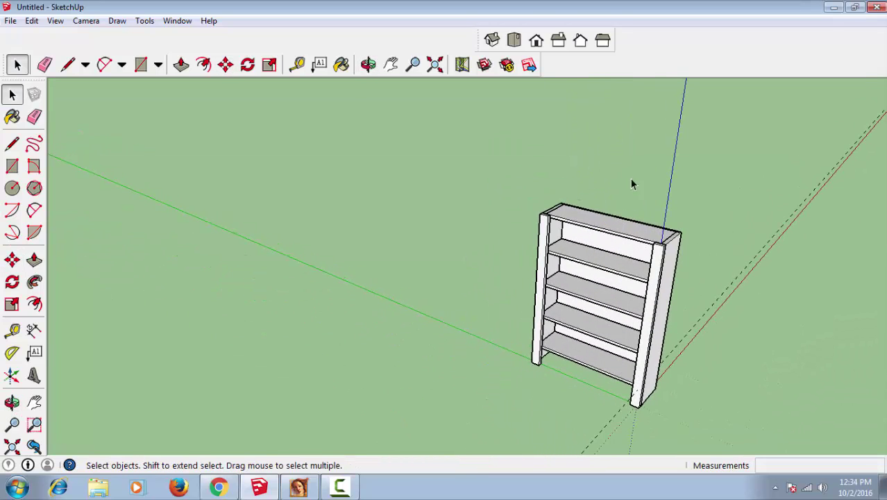
pyautogui.scroll(2, 560, 236)
pyautogui.scroll(2, 562, 225)
pyautogui.scroll(2, 564, 227)
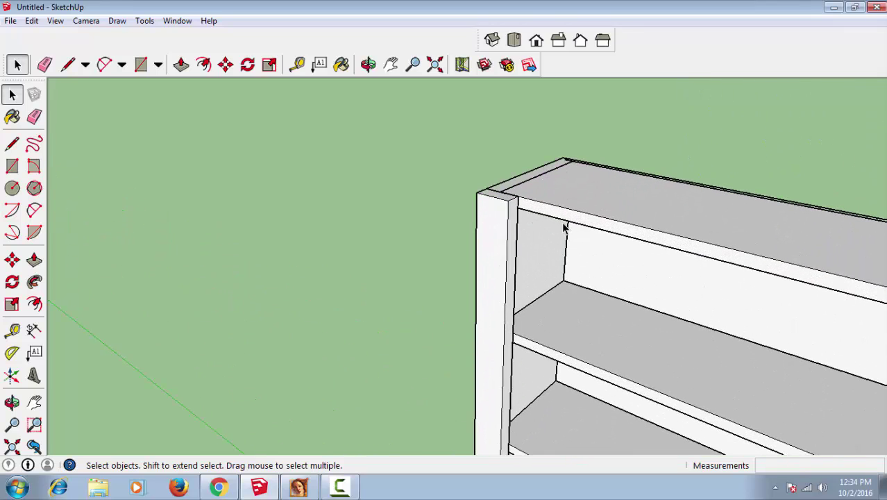
pyautogui.click(12, 166)
pyautogui.scroll(1, 574, 206)
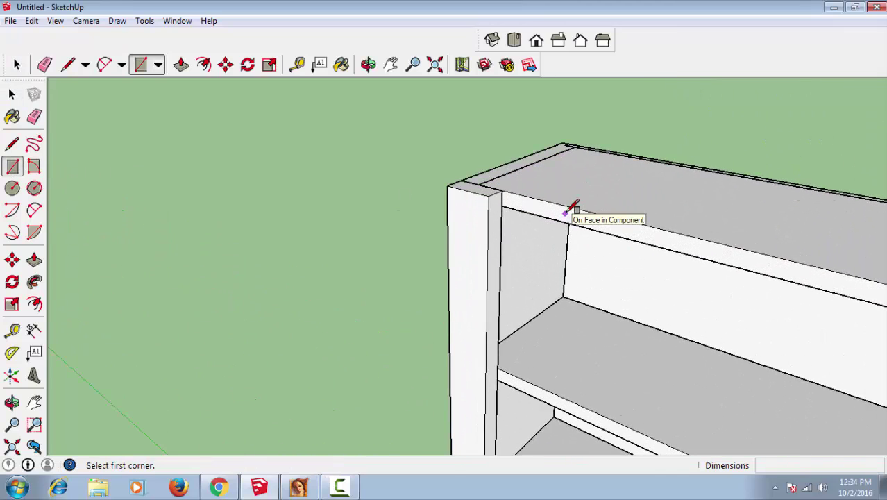
pyautogui.scroll(1, 528, 198)
pyautogui.click(495, 188)
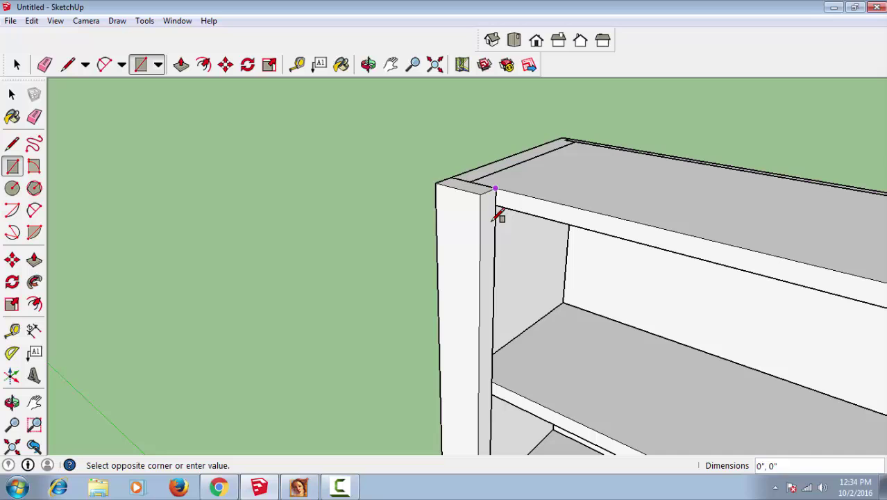
pyautogui.click(482, 257)
# Push/pull the rectangle across to the right stile to form the top rail.
pyautogui.press('p')
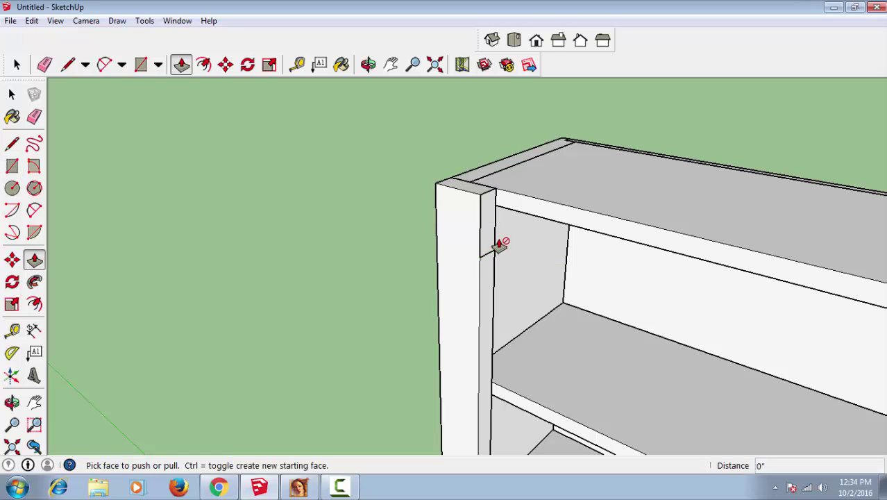
pyautogui.moveTo(490, 237); pyautogui.dragTo(653, 327)
pyautogui.moveTo(653, 327)
pyautogui.mouseDown(button='middle')
pyautogui.moveTo(597, 291)
pyautogui.moveTo(491, 267)
pyautogui.moveTo(815, 325)
pyautogui.mouseUp(button='middle')
pyautogui.moveTo(411, 257); pyautogui.dragTo(341, 193)
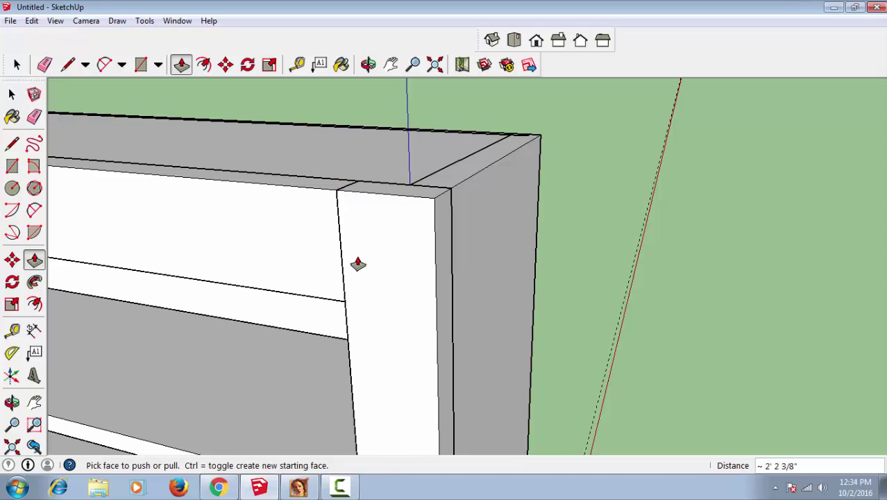
pyautogui.scroll(-1, 359, 263)
# Make the top rail a component.
pyautogui.press('space')
pyautogui.doubleClick(252, 230)
pyautogui.rightClick(251, 230)
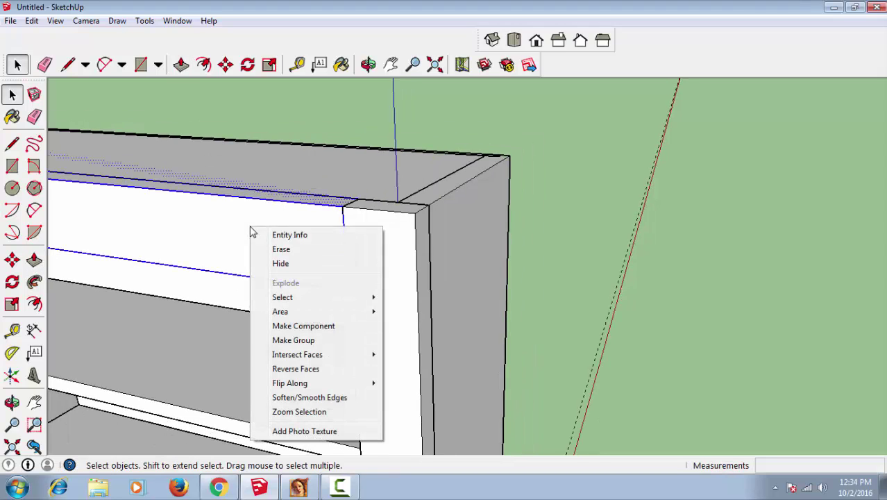
pyautogui.click(311, 326)
pyautogui.press('Return')
pyautogui.scroll(-5, 309, 325)
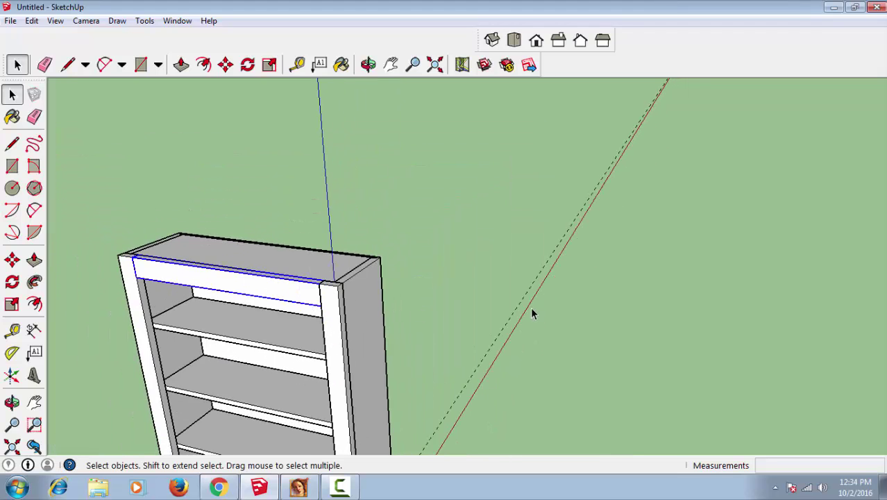
pyautogui.moveTo(161, 341)
pyautogui.mouseDown(button='middle')
pyautogui.moveTo(263, 267)
pyautogui.moveTo(408, 207)
pyautogui.mouseUp(button='middle')
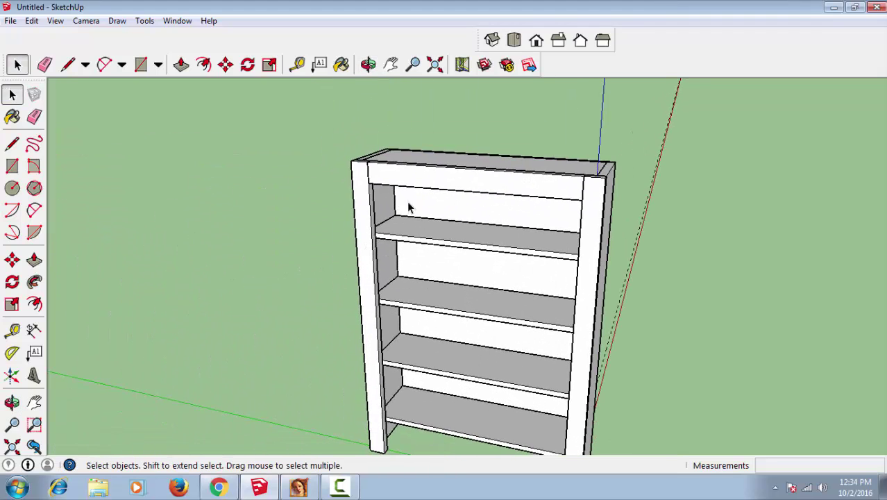
# Copy the top rail to just below the lowest shelf, undoing the misplaced first copy.
pyautogui.click(435, 177)
pyautogui.press('m')
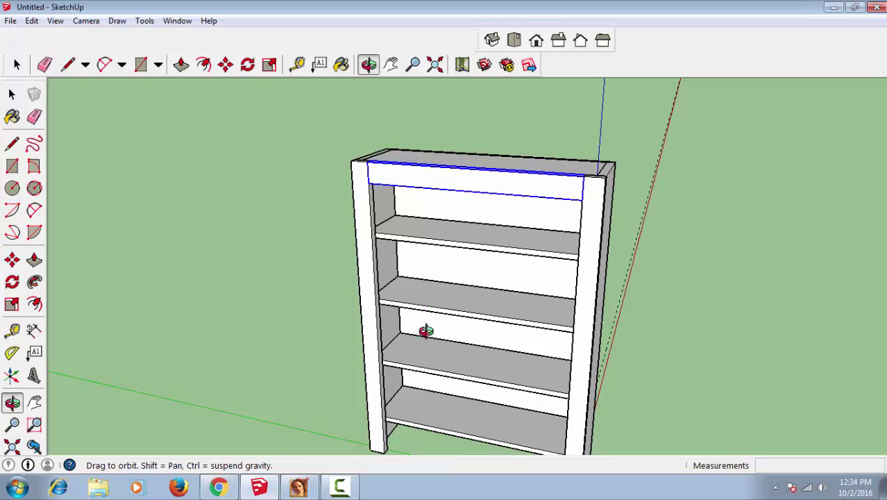
pyautogui.moveTo(421, 330)
pyautogui.mouseDown(button='middle')
pyautogui.moveTo(425, 268)
pyautogui.moveTo(393, 121)
pyautogui.mouseUp(button='middle')
pyautogui.click(383, 105)
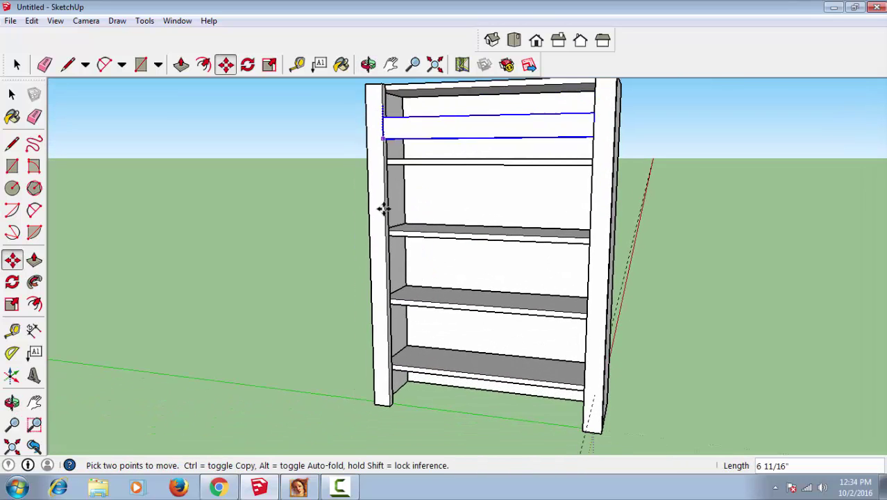
pyautogui.press('ctrl')
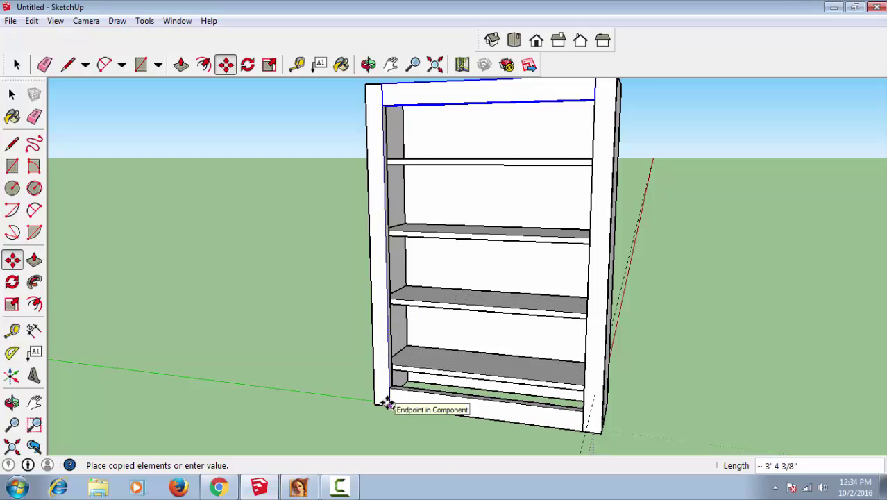
pyautogui.click(387, 400)
pyautogui.hotkey('ctrl', 'z')
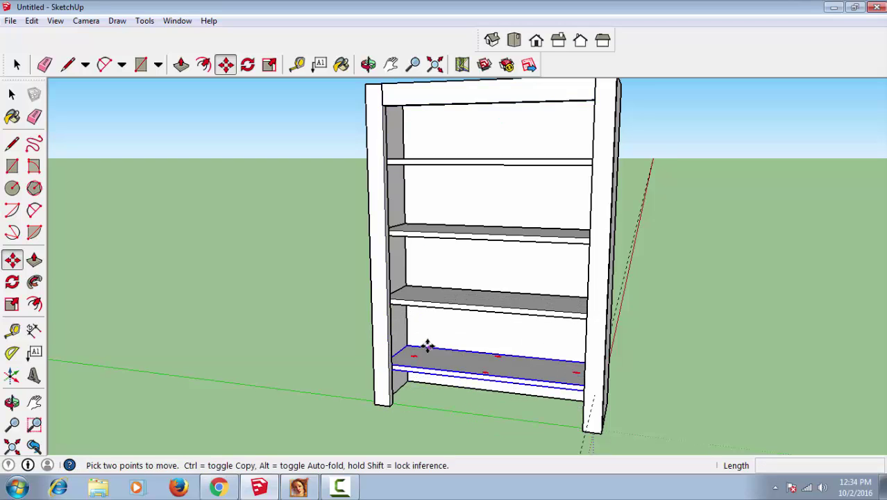
pyautogui.click(386, 104)
pyautogui.press('ctrl')
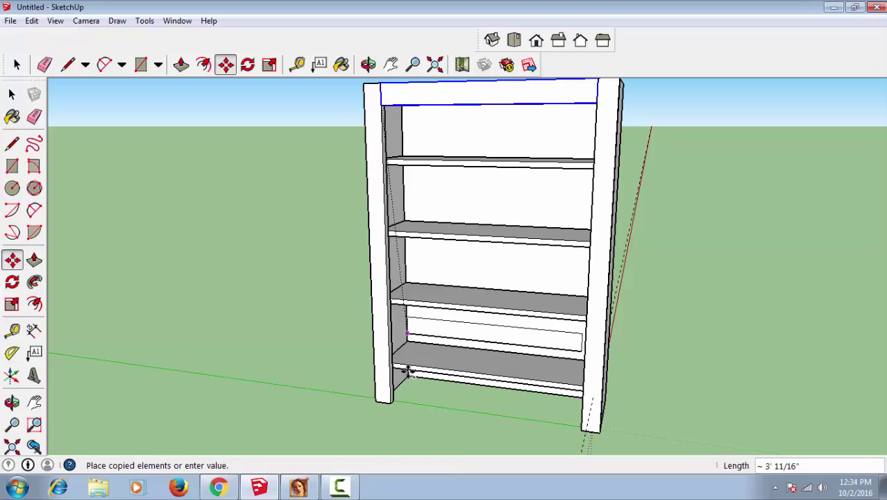
pyautogui.click(391, 367)
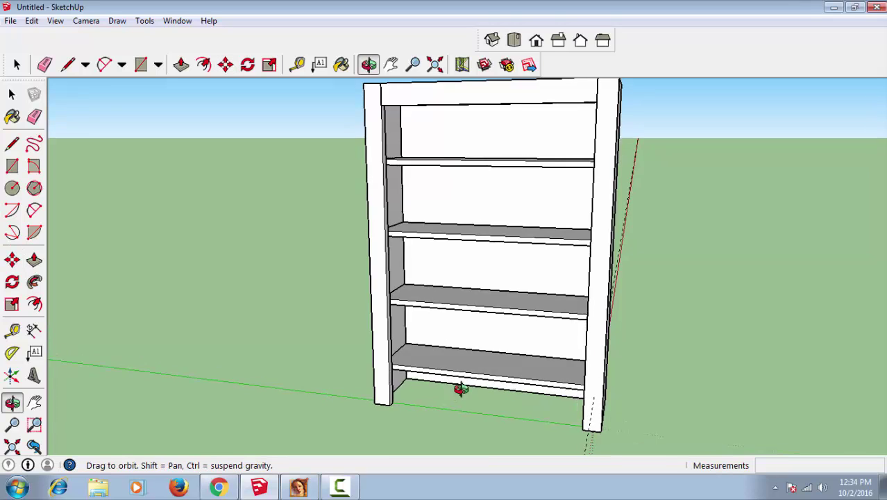
pyautogui.moveTo(447, 395); pyautogui.dragTo(546, 371, button='middle')
pyautogui.press('space')
# Begin a line on the side panel's edge, then cancel the unfinished line.
pyautogui.scroll(-2, 673, 394)
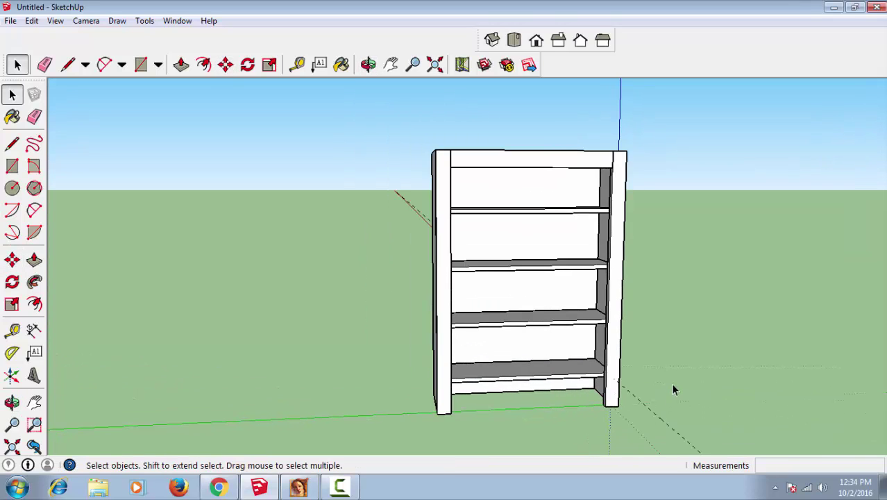
pyautogui.press('l')
pyautogui.scroll(4, 676, 375)
pyautogui.scroll(1, 660, 348)
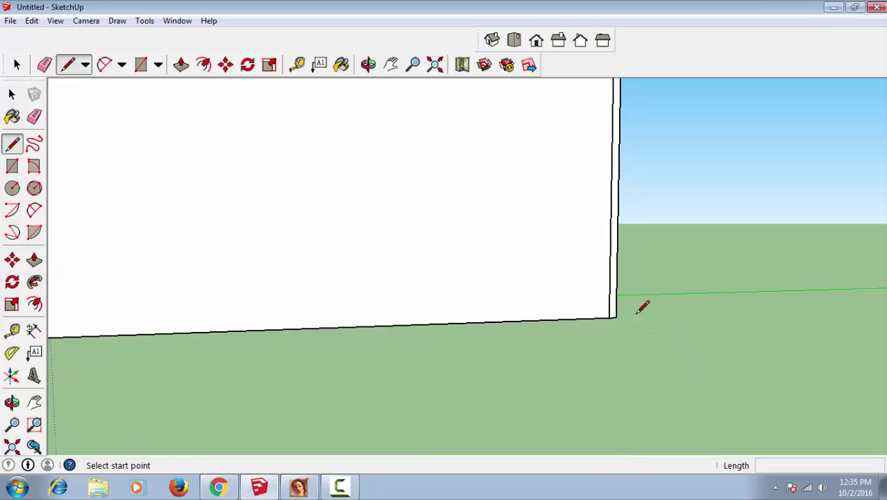
pyautogui.scroll(2, 629, 270)
pyautogui.click(612, 282)
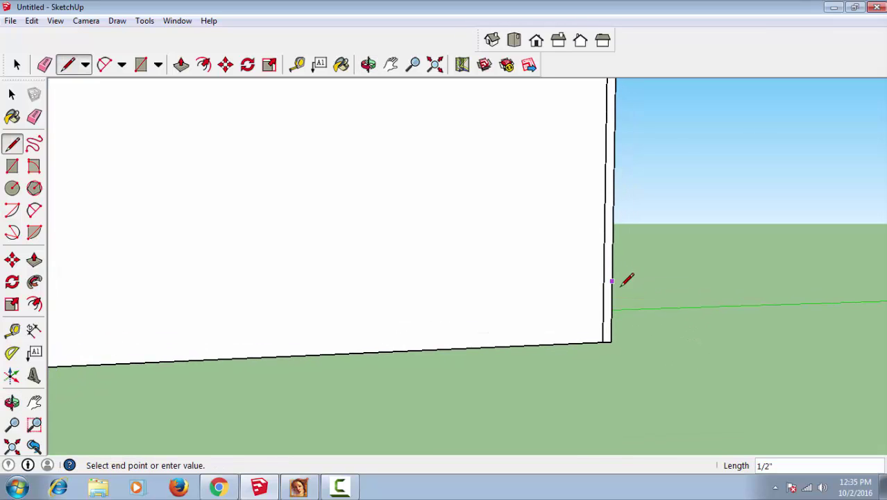
pyautogui.scroll(1, 627, 286)
pyautogui.scroll(1, 627, 285)
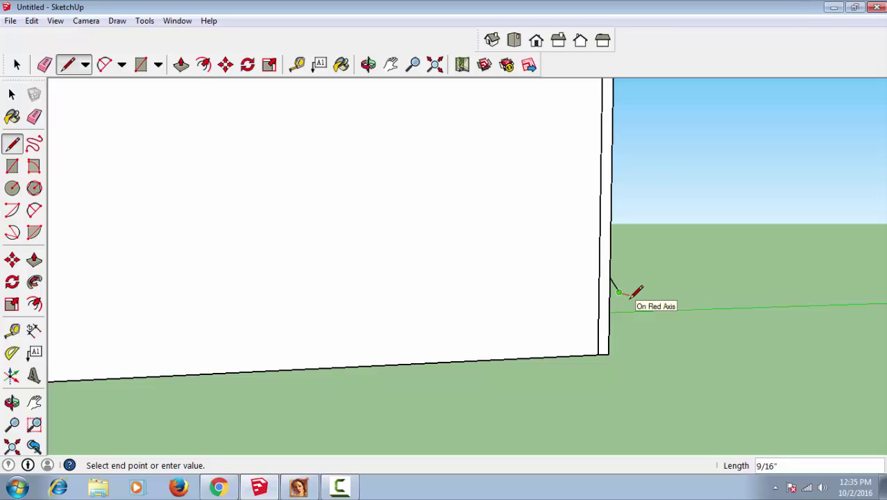
pyautogui.click(629, 295)
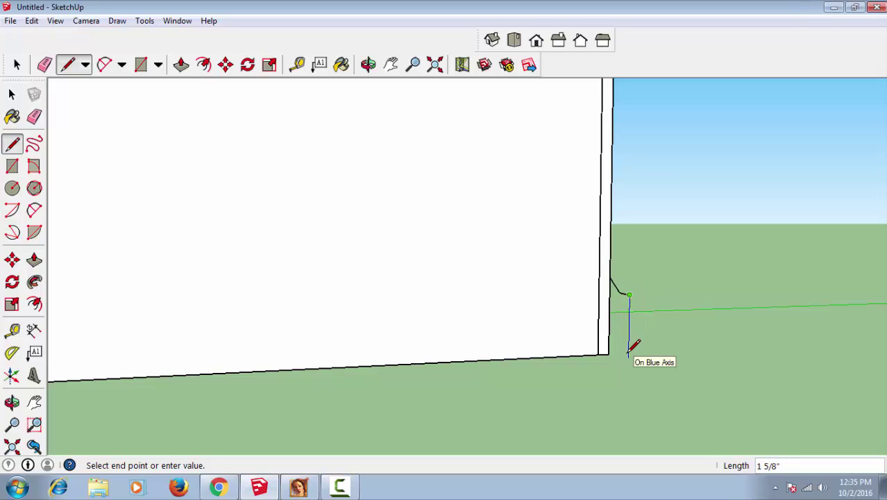
pyautogui.moveTo(629, 350); pyautogui.dragTo(754, 333, button='middle')
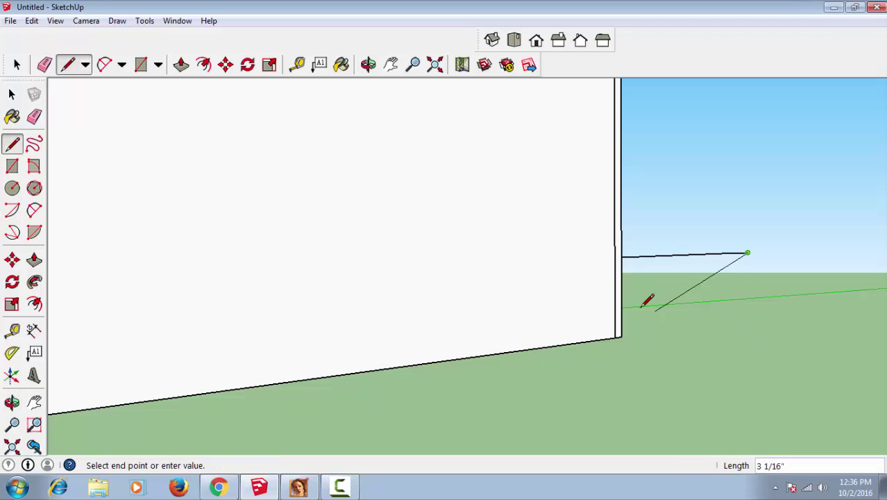
pyautogui.press('Escape')
# Draw a closed angled foot profile against the side panel's bottom corner.
pyautogui.moveTo(644, 297)
pyautogui.mouseDown(button='middle')
pyautogui.moveTo(557, 301)
pyautogui.moveTo(554, 287)
pyautogui.mouseUp(button='middle')
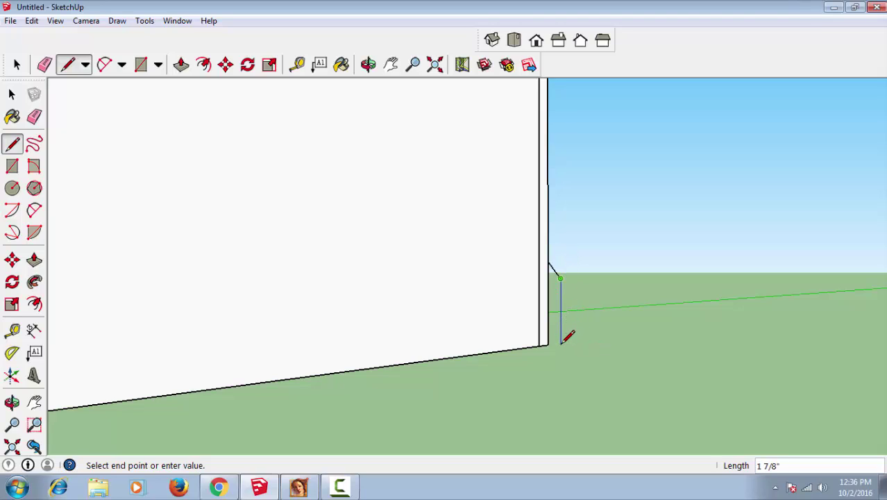
pyautogui.moveTo(559, 337)
pyautogui.mouseDown(button='middle')
pyautogui.moveTo(227, 319)
pyautogui.moveTo(172, 308)
pyautogui.moveTo(515, 391)
pyautogui.moveTo(745, 418)
pyautogui.moveTo(634, 371)
pyautogui.mouseUp(button='middle')
pyautogui.moveTo(739, 331)
pyautogui.mouseDown(button='middle')
pyautogui.moveTo(739, 320)
pyautogui.moveTo(725, 319)
pyautogui.moveTo(732, 337)
pyautogui.moveTo(757, 333)
pyautogui.moveTo(558, 313)
pyautogui.moveTo(604, 320)
pyautogui.moveTo(511, 321)
pyautogui.moveTo(550, 321)
pyautogui.mouseUp(button='middle')
pyautogui.click(726, 324)
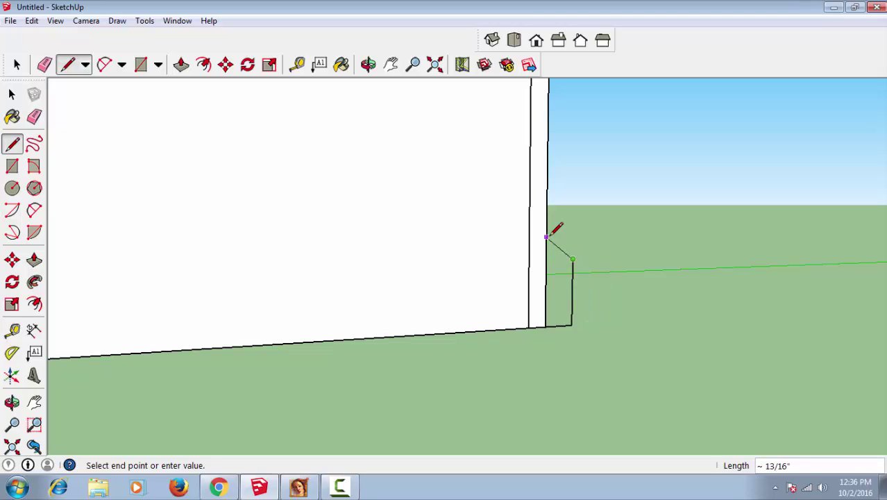
pyautogui.click(546, 237)
pyautogui.click(546, 326)
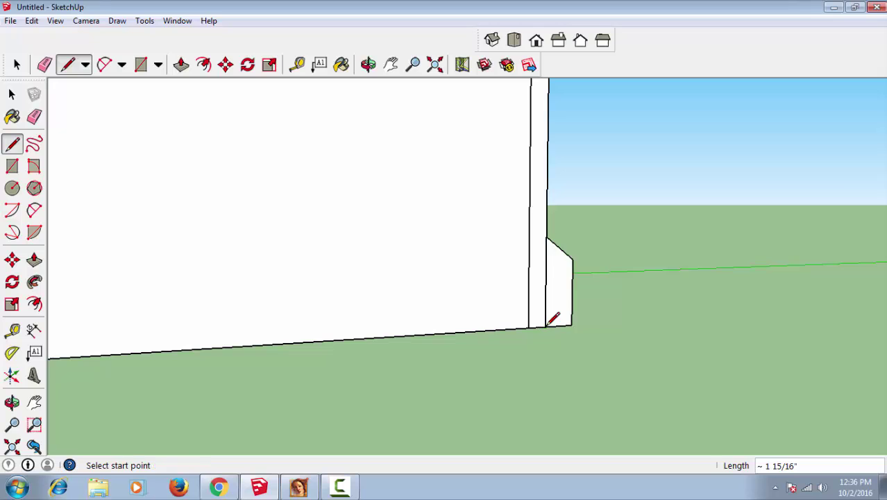
pyautogui.moveTo(560, 353)
pyautogui.mouseDown(button='middle')
pyautogui.moveTo(417, 350)
pyautogui.moveTo(489, 238)
pyautogui.moveTo(518, 212)
pyautogui.mouseUp(button='middle')
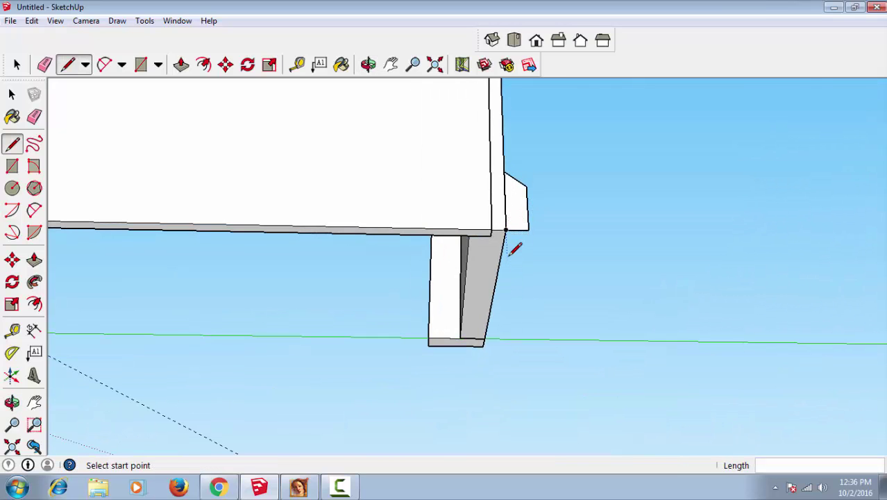
pyautogui.press('p')
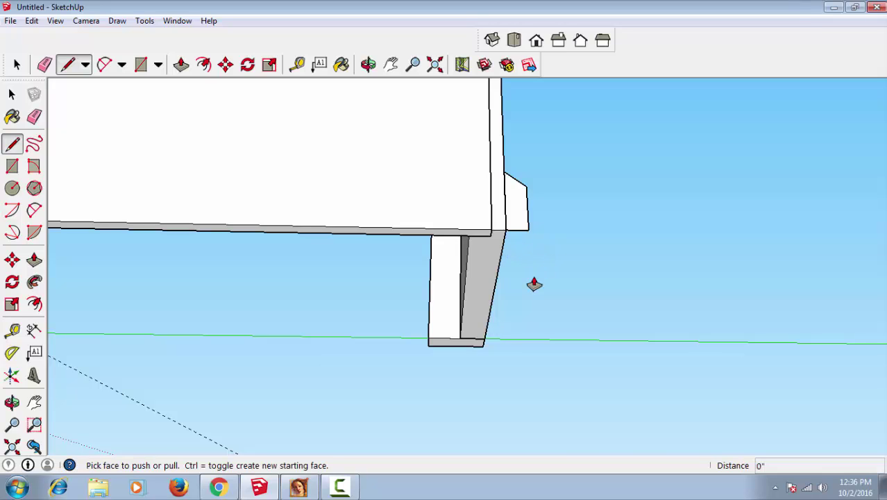
pyautogui.press('l')
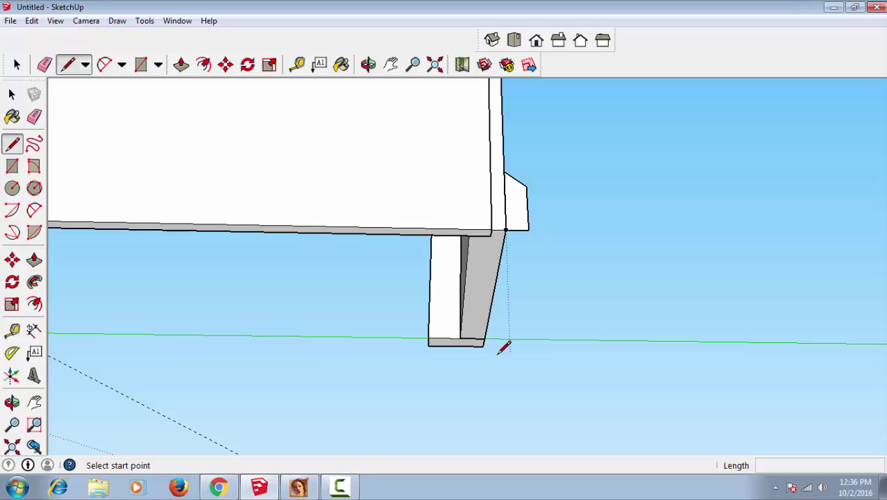
# Draw a path line along the bookshelf's bottom front edge to the left corner.
pyautogui.click(484, 344)
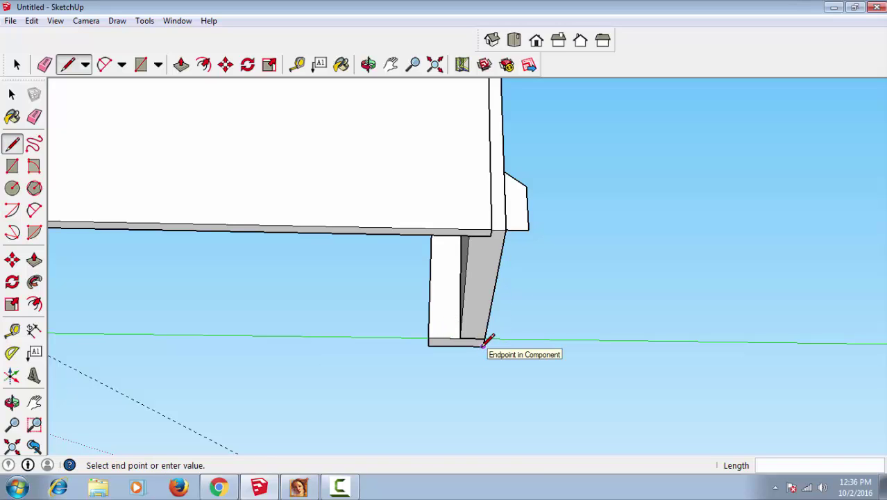
pyautogui.moveTo(508, 226); pyautogui.dragTo(207, 250, button='middle')
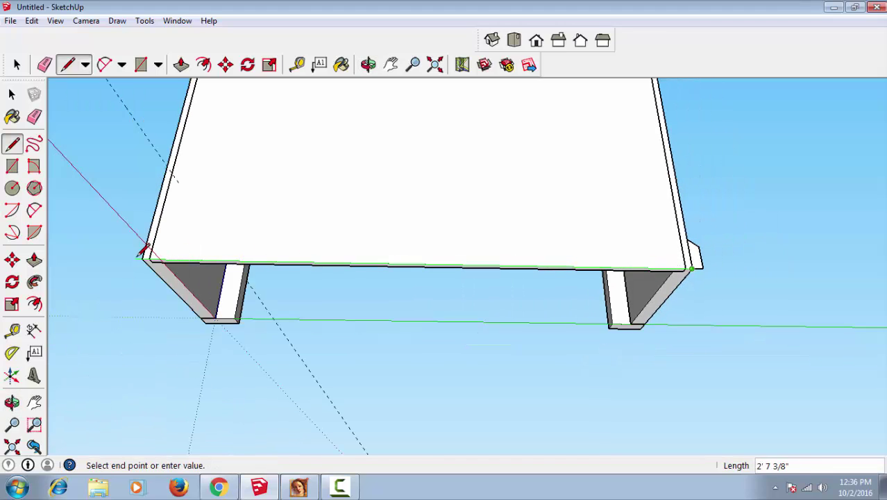
pyautogui.click(144, 259)
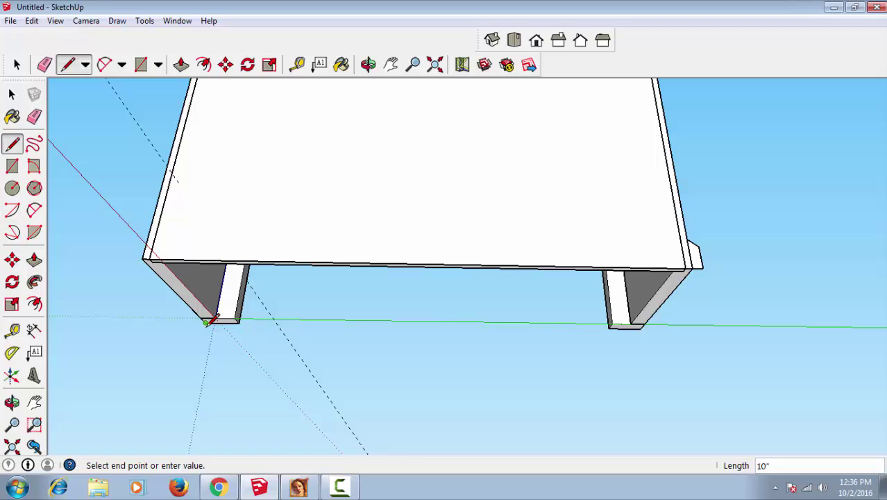
pyautogui.press('space')
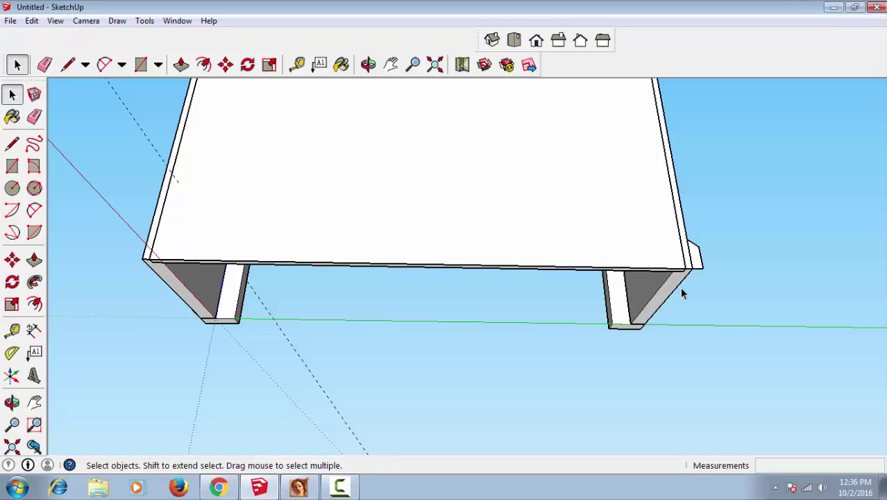
# Select the bottom front edge and sweep the foot profile along it with Follow Me.
pyautogui.moveTo(694, 310)
pyautogui.mouseDown(button='middle')
pyautogui.moveTo(703, 307)
pyautogui.moveTo(695, 307)
pyautogui.mouseUp(button='middle')
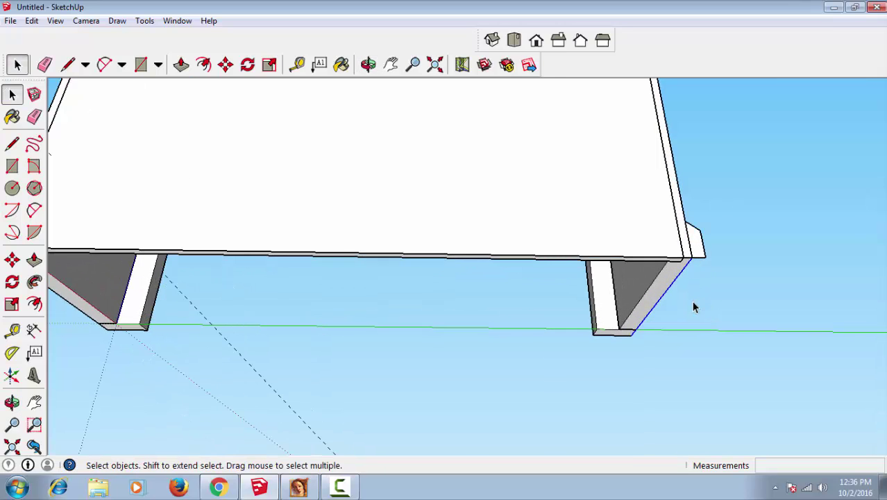
pyautogui.click(614, 259)
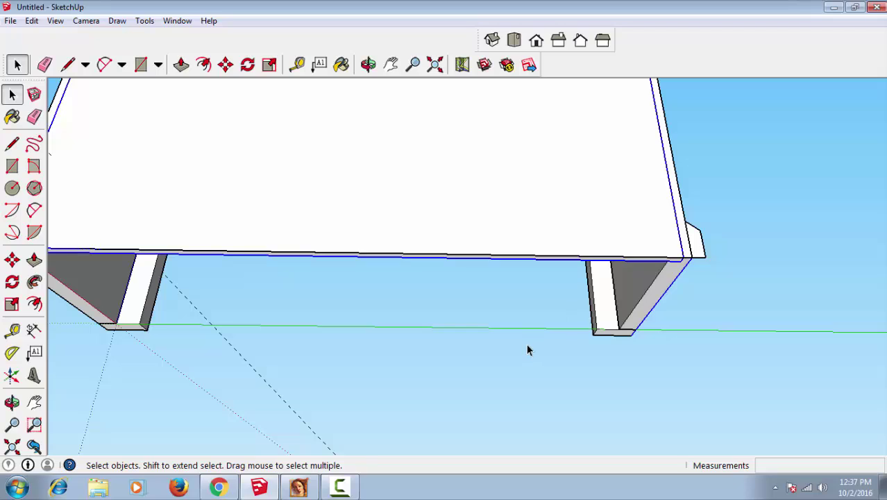
pyautogui.click(721, 296)
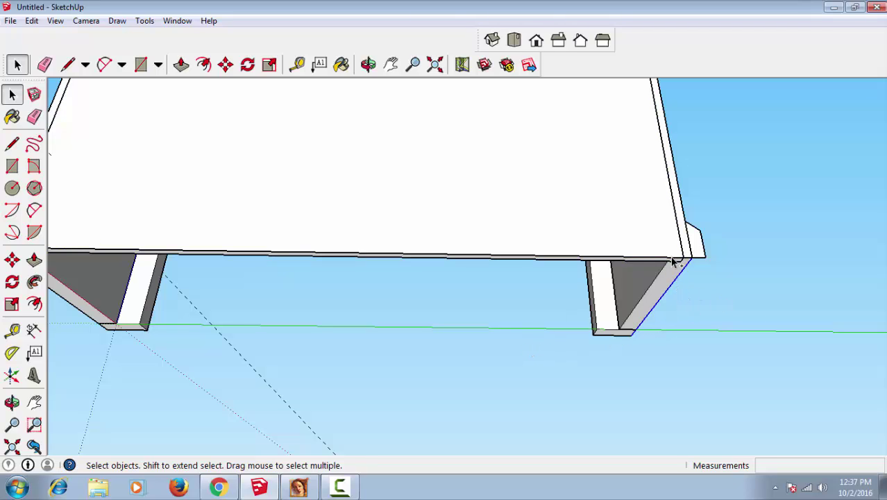
pyautogui.click(672, 261)
pyautogui.moveTo(124, 361)
pyautogui.mouseDown(button='middle')
pyautogui.moveTo(123, 347)
pyautogui.moveTo(206, 357)
pyautogui.mouseUp(button='middle')
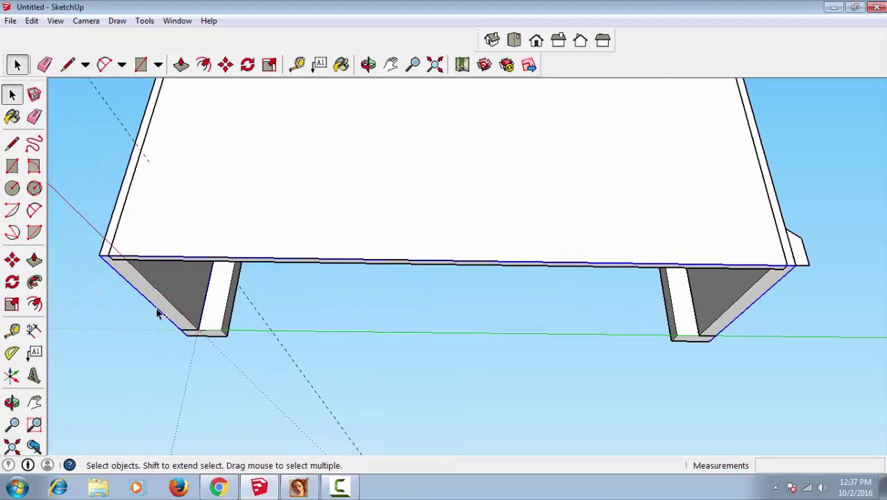
pyautogui.click(34, 282)
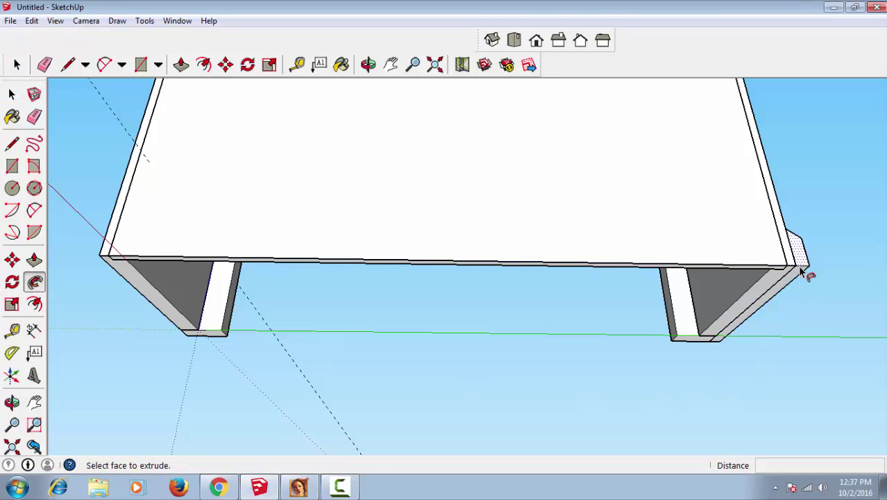
pyautogui.moveTo(749, 351)
pyautogui.mouseDown(button='middle')
pyautogui.moveTo(618, 327)
pyautogui.moveTo(570, 370)
pyautogui.moveTo(593, 338)
pyautogui.moveTo(634, 369)
pyautogui.moveTo(483, 390)
pyautogui.moveTo(462, 363)
pyautogui.moveTo(352, 380)
pyautogui.mouseUp(button='middle')
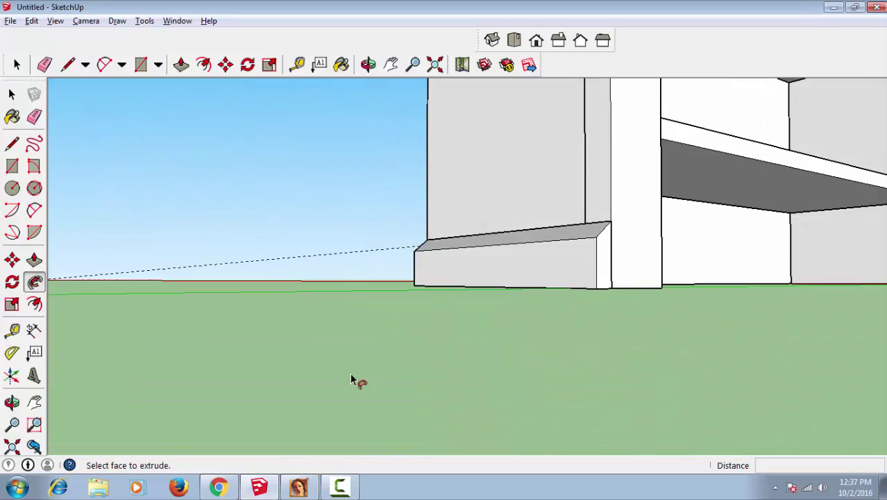
# Outline a four-edge angled profile beside the right front post's bottom corner.
pyautogui.scroll(-2, 525, 346)
pyautogui.scroll(-2, 526, 346)
pyautogui.moveTo(525, 346)
pyautogui.mouseDown(button='middle')
pyautogui.moveTo(529, 242)
pyautogui.moveTo(515, 316)
pyautogui.moveTo(520, 332)
pyautogui.moveTo(458, 363)
pyautogui.mouseUp(button='middle')
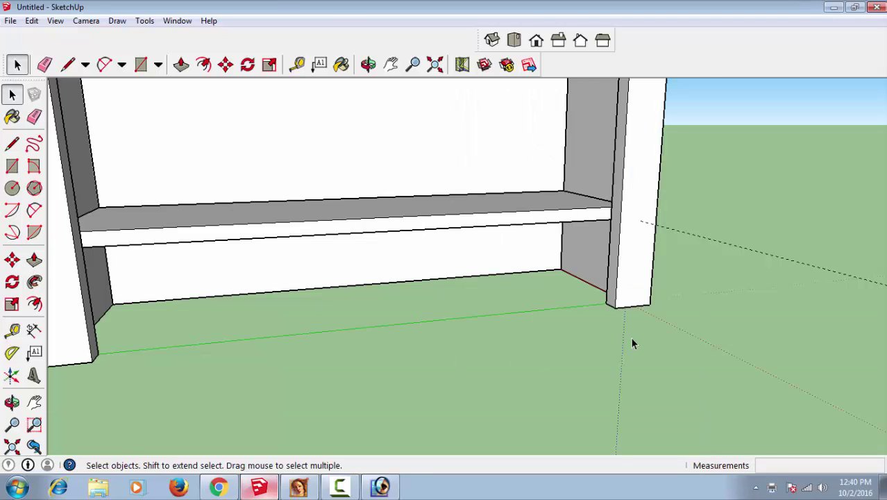
pyautogui.press('l')
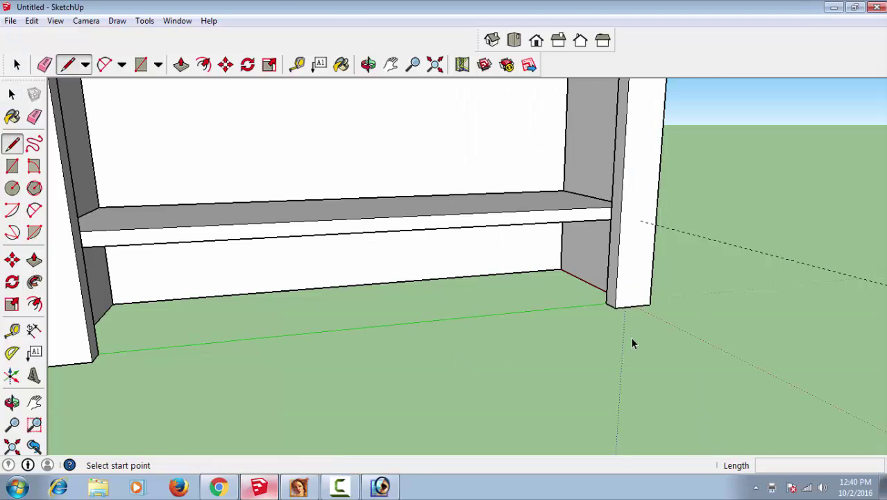
pyautogui.click(649, 304)
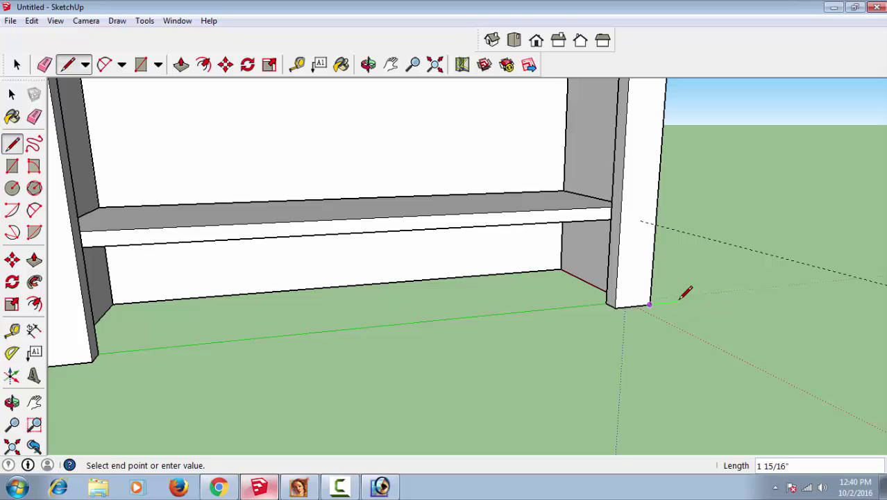
pyautogui.click(678, 301)
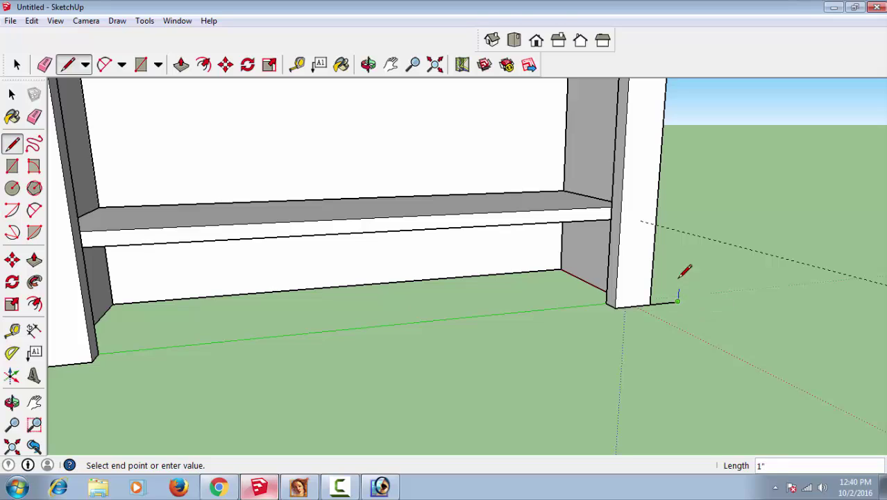
pyautogui.click(684, 224)
pyautogui.click(657, 196)
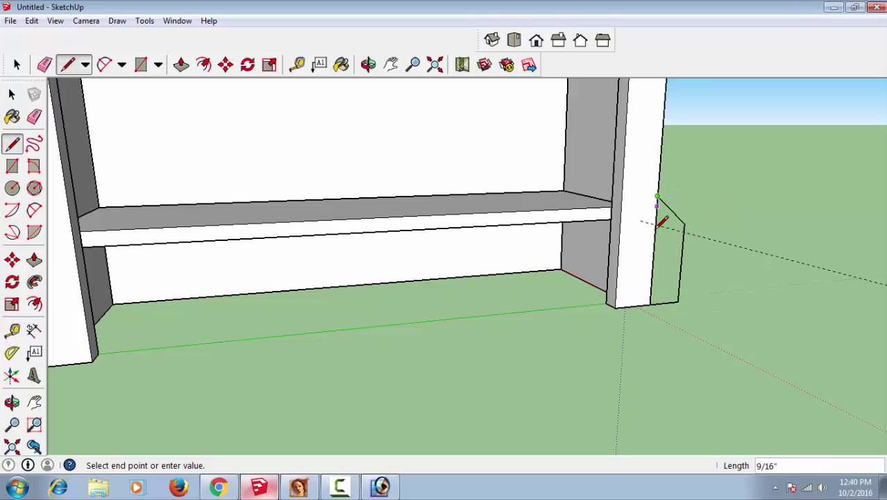
pyautogui.click(651, 303)
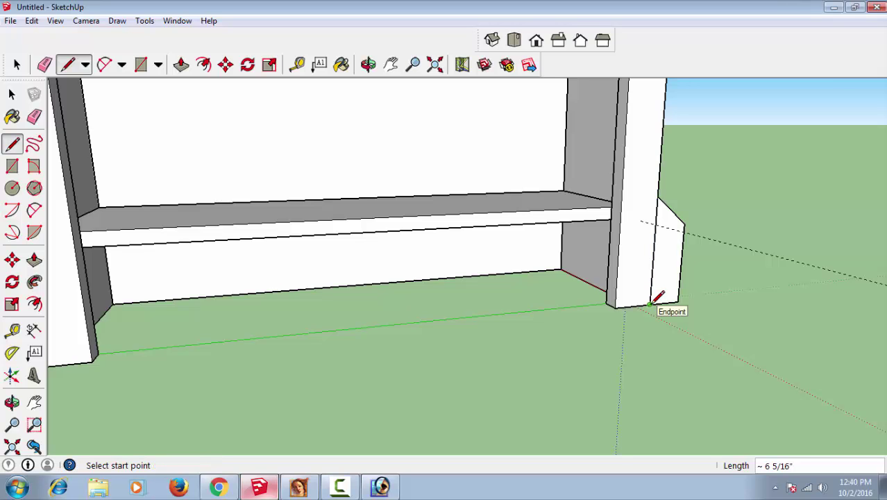
pyautogui.moveTo(631, 352)
pyautogui.mouseDown(button='middle')
pyautogui.moveTo(634, 175)
pyautogui.moveTo(668, 263)
pyautogui.mouseUp(button='middle')
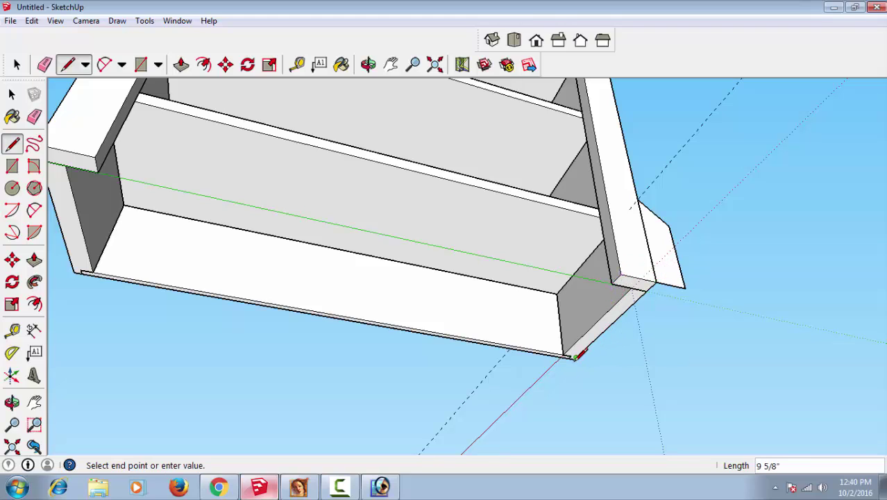
# Draw path lines along the bottom edges from the right corner to the left corner.
pyautogui.click(656, 284)
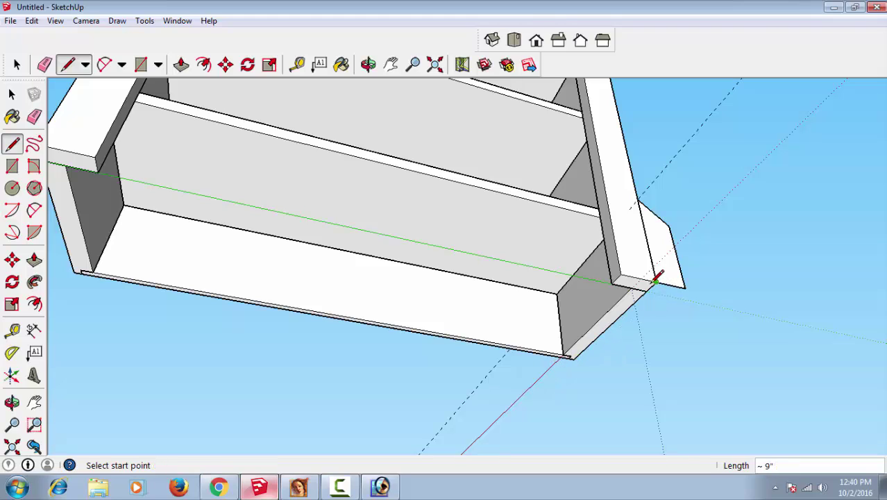
pyautogui.hotkey('ctrl', 'z')
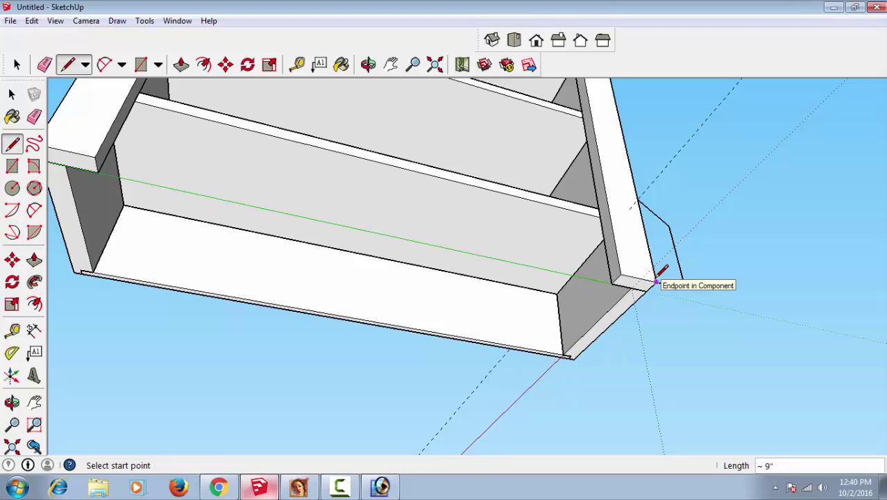
pyautogui.hotkey('ctrl', 'y')
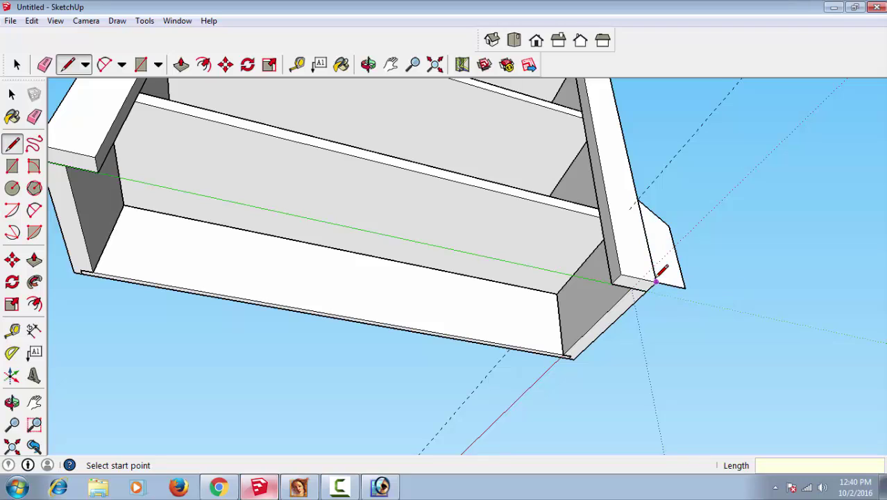
pyautogui.click(656, 282)
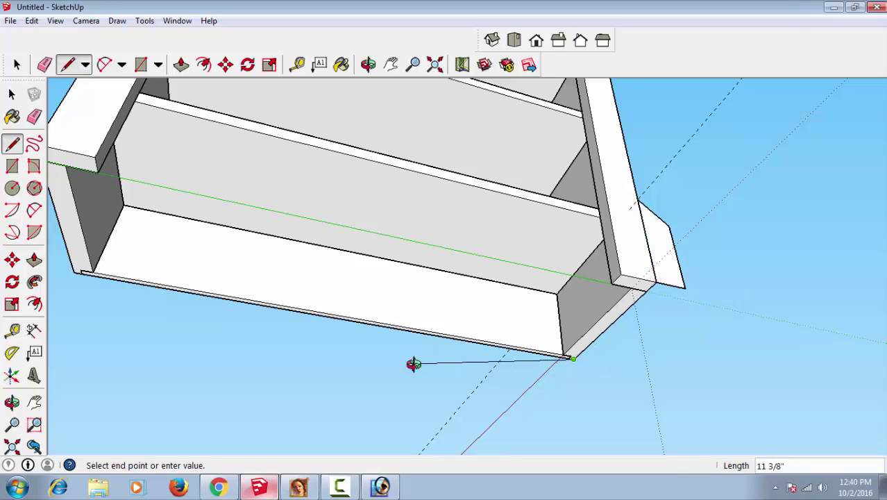
pyautogui.moveTo(413, 363); pyautogui.dragTo(528, 361, button='middle')
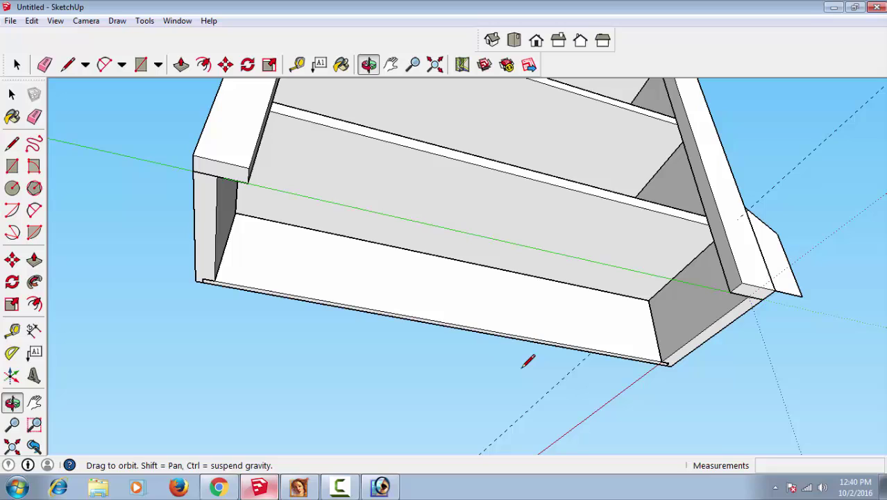
pyautogui.click(195, 280)
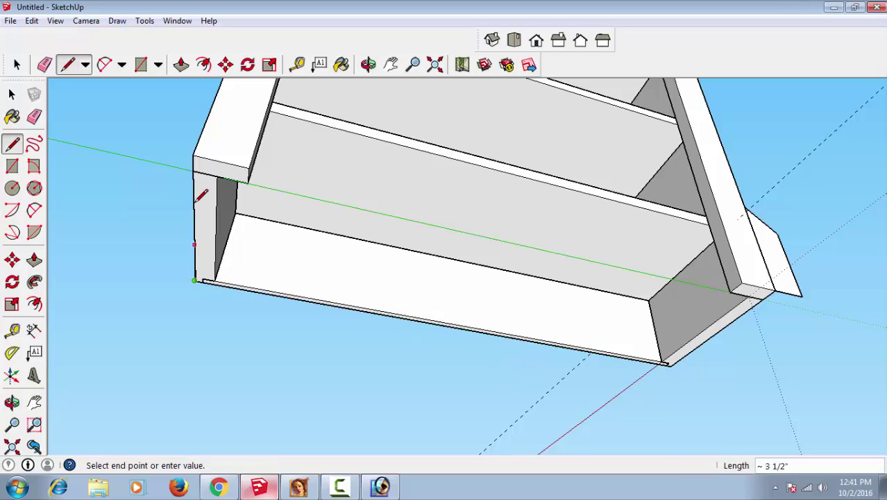
pyautogui.click(195, 155)
pyautogui.press('space')
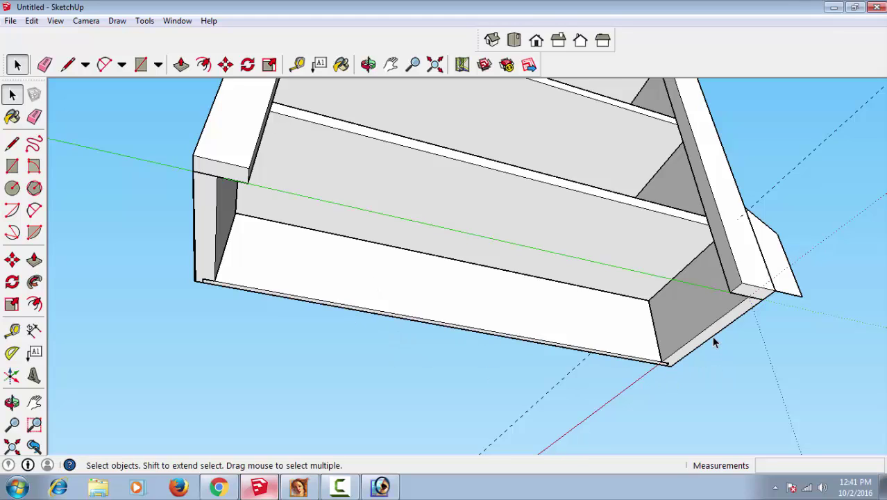
# Sweep the second foot profile along the base edges with Follow Me.
pyautogui.click(637, 361)
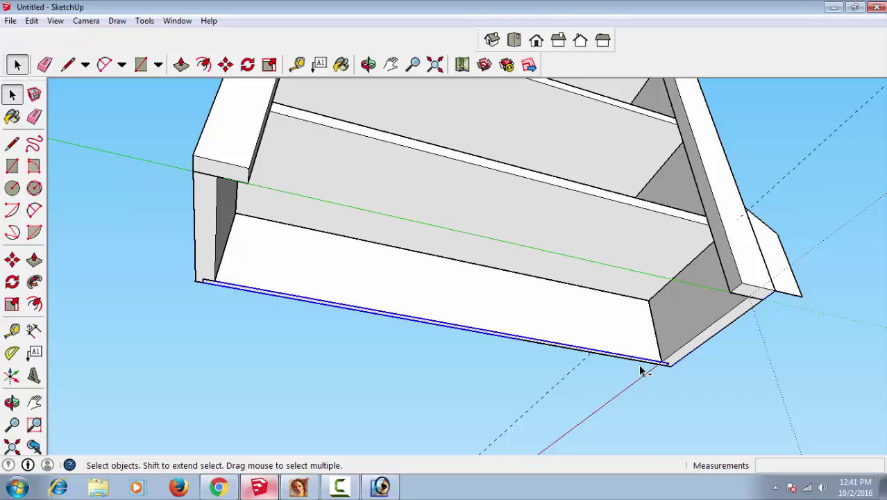
pyautogui.click(674, 381)
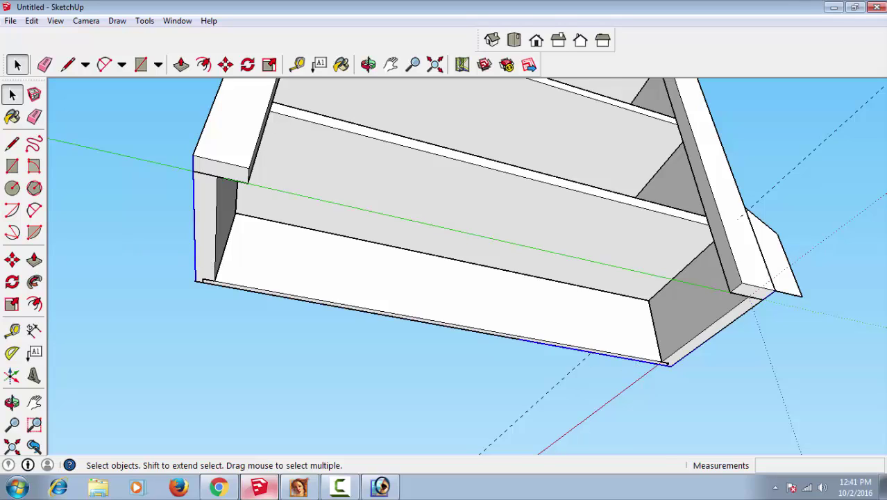
pyautogui.click(34, 281)
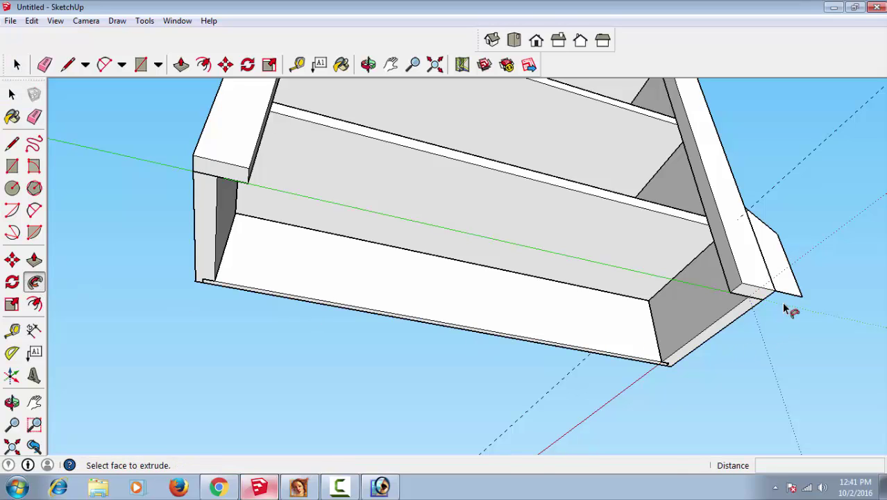
pyautogui.click(782, 287)
pyautogui.moveTo(550, 408)
pyautogui.mouseDown(button='middle')
pyautogui.moveTo(538, 362)
pyautogui.moveTo(753, 220)
pyautogui.moveTo(669, 367)
pyautogui.moveTo(263, 371)
pyautogui.moveTo(555, 372)
pyautogui.moveTo(436, 377)
pyautogui.moveTo(638, 409)
pyautogui.moveTo(798, 405)
pyautogui.moveTo(471, 395)
pyautogui.mouseUp(button='middle')
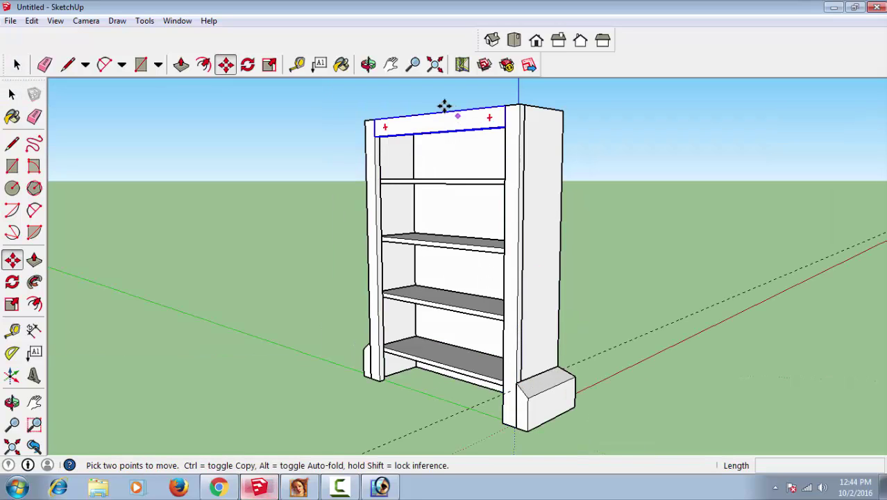
# Copy the top face-frame rail down to the base of the bookcase.
pyautogui.click(375, 137)
pyautogui.press('ctrl')
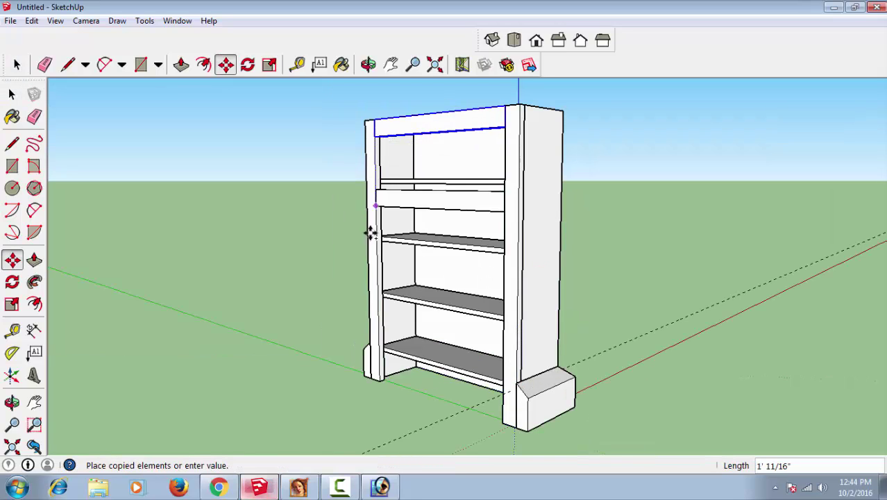
pyautogui.click(381, 381)
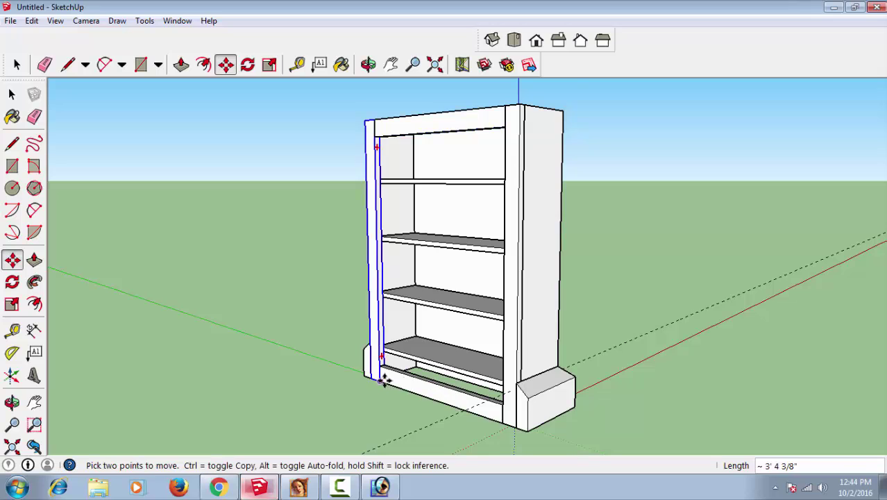
pyautogui.scroll(2, 403, 372)
pyautogui.scroll(2, 395, 368)
pyautogui.scroll(2, 389, 347)
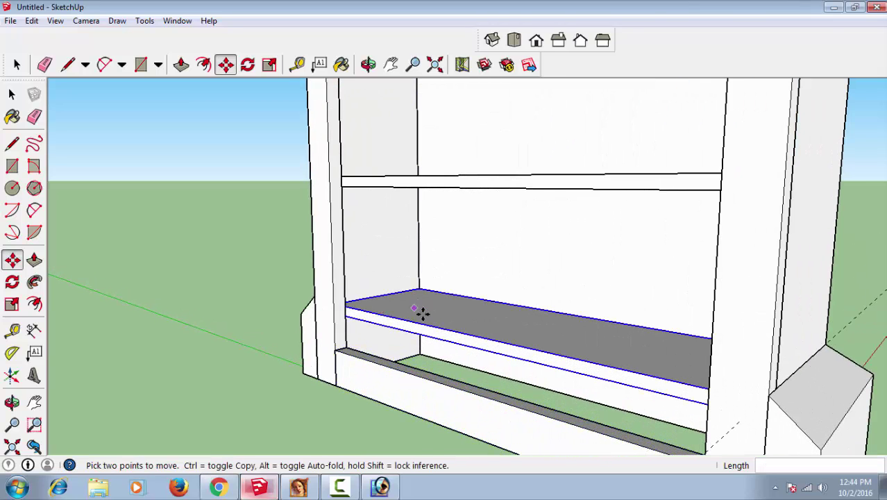
# Edit the copied rail and Push/Pull its face up to meet the bottom shelf.
pyautogui.press('p')
pyautogui.press('space')
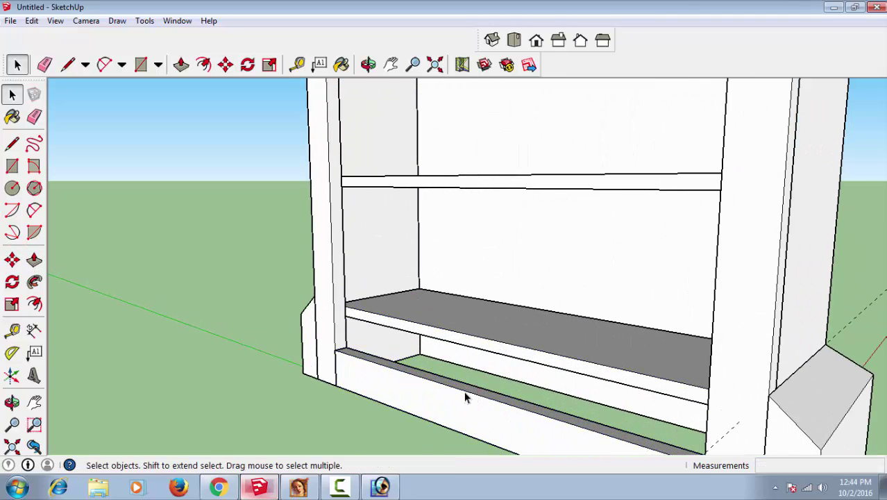
pyautogui.doubleClick(464, 391)
pyautogui.click(461, 394)
pyautogui.press('p')
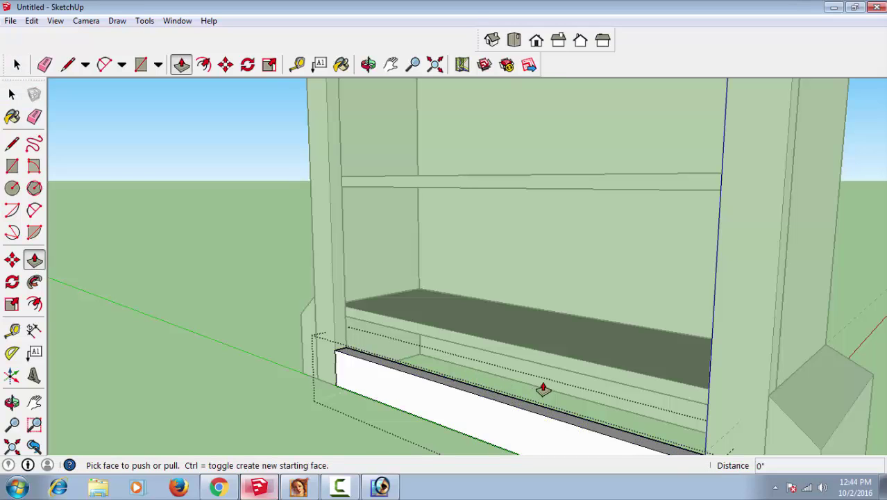
pyautogui.scroll(2, 517, 397)
pyautogui.click(497, 411)
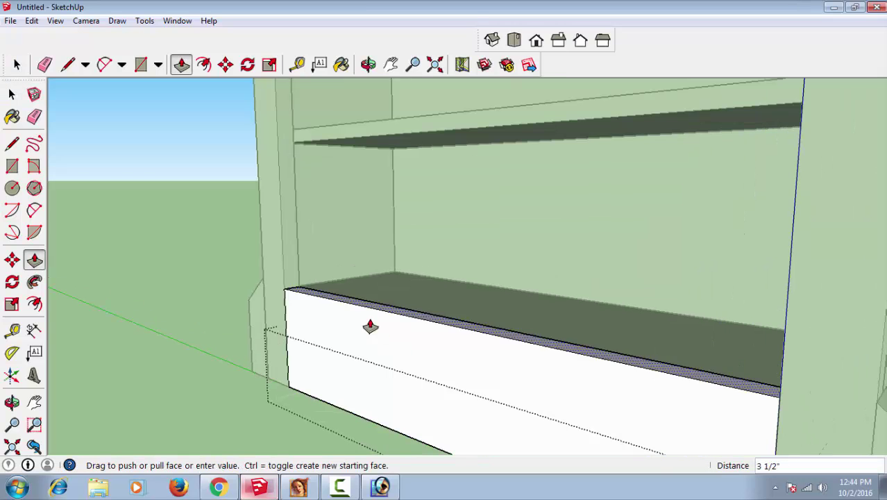
pyautogui.scroll(1, 309, 289)
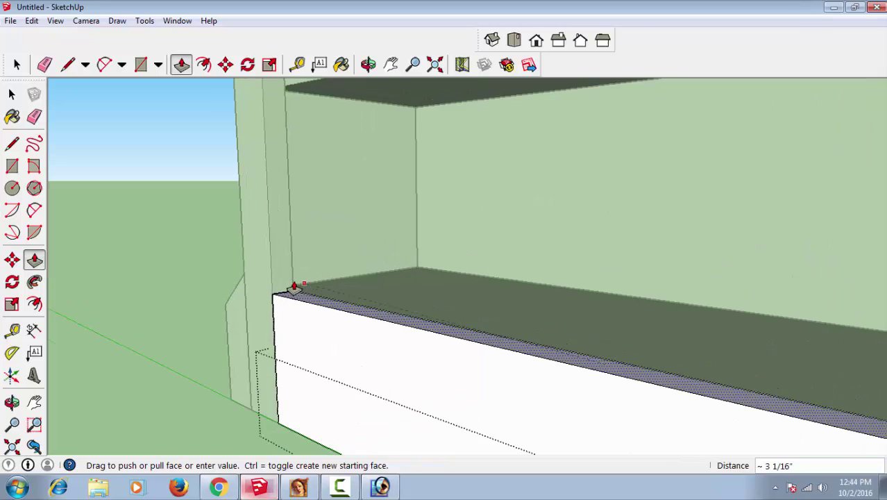
pyautogui.scroll(3, 289, 290)
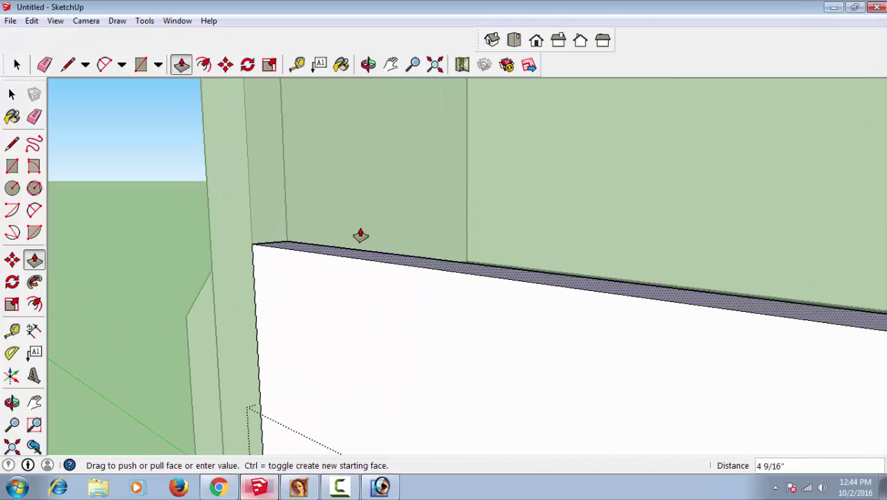
pyautogui.scroll(-2, 332, 310)
pyautogui.click(327, 316)
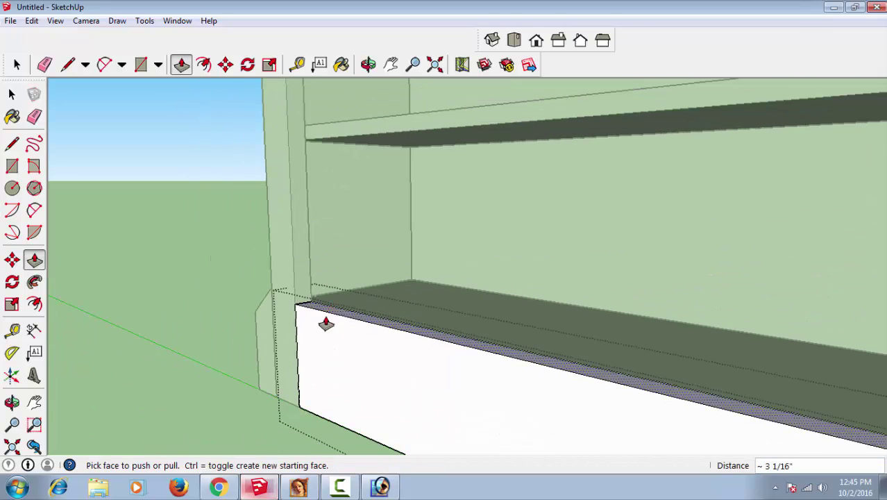
pyautogui.press('space')
pyautogui.scroll(-2, 156, 299)
# Orbit to a front view and undo to put the top board back in line.
pyautogui.scroll(-2, 167, 271)
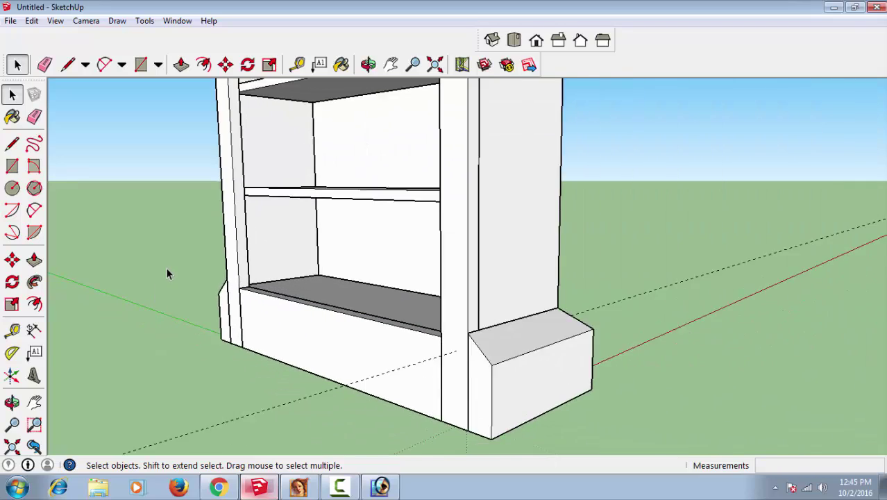
pyautogui.scroll(-2, 166, 271)
pyautogui.scroll(-2, 285, 334)
pyautogui.moveTo(285, 334)
pyautogui.mouseDown(button='middle')
pyautogui.moveTo(499, 413)
pyautogui.moveTo(509, 406)
pyautogui.moveTo(497, 400)
pyautogui.moveTo(531, 371)
pyautogui.moveTo(604, 355)
pyautogui.mouseUp(button='middle')
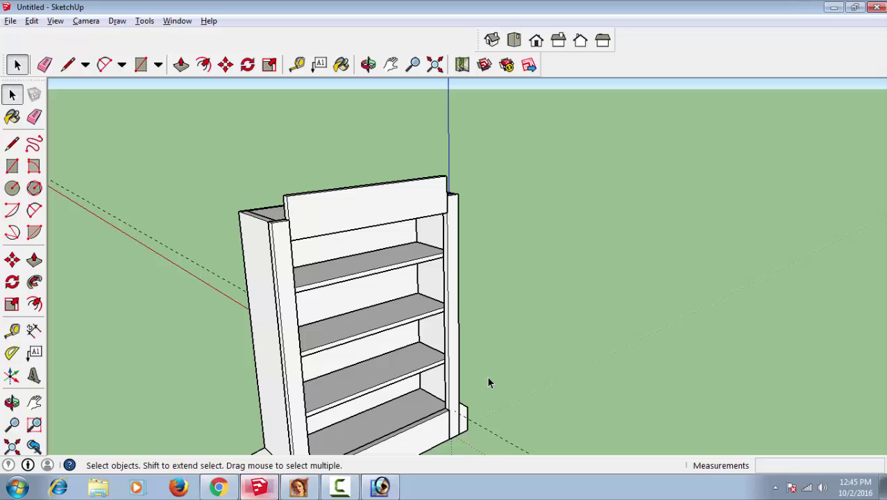
pyautogui.moveTo(486, 376); pyautogui.dragTo(393, 332, button='middle')
pyautogui.click(440, 368)
pyautogui.hotkey('ctrl', 'z')
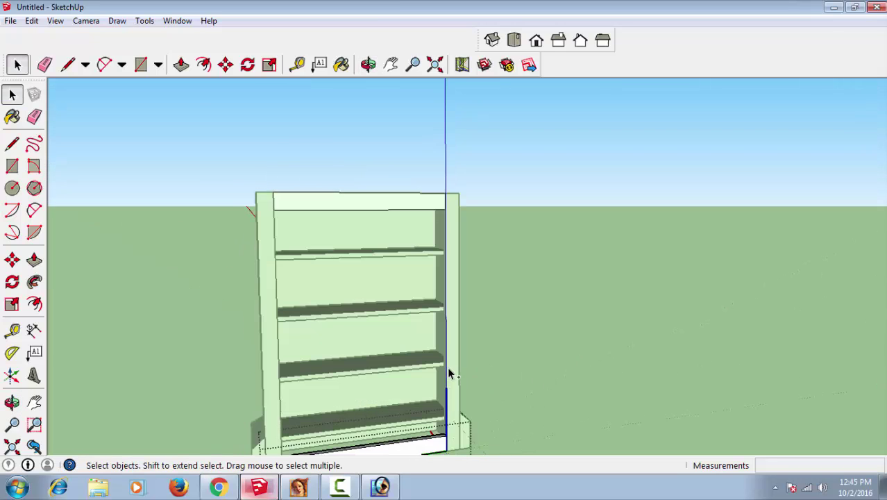
pyautogui.click(552, 376)
# Delete the tall board beneath the bottom shelf.
pyautogui.moveTo(552, 376)
pyautogui.mouseDown(button='middle')
pyautogui.moveTo(546, 370)
pyautogui.moveTo(508, 384)
pyautogui.moveTo(469, 325)
pyautogui.moveTo(408, 344)
pyautogui.mouseUp(button='middle')
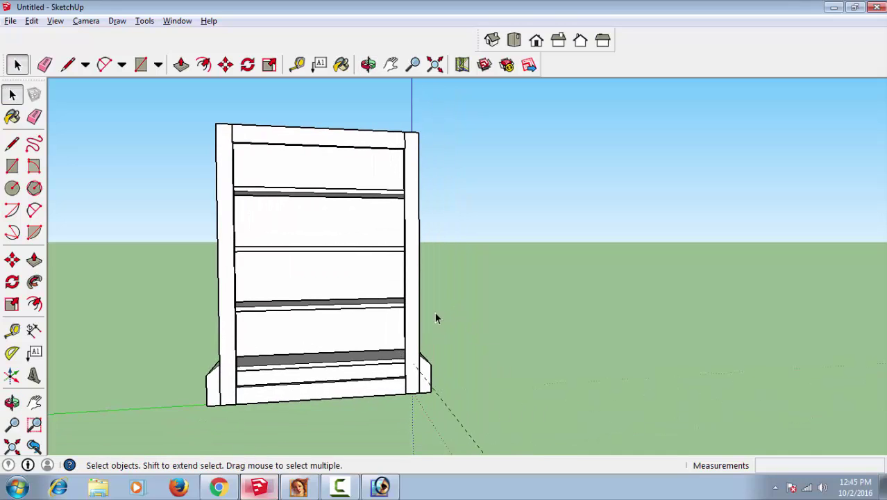
pyautogui.moveTo(436, 318)
pyautogui.mouseDown(button='middle')
pyautogui.moveTo(321, 406)
pyautogui.moveTo(353, 379)
pyautogui.moveTo(367, 340)
pyautogui.mouseUp(button='middle')
pyautogui.scroll(3, 353, 368)
pyautogui.click(366, 341)
pyautogui.press('Delete')
pyautogui.scroll(2, 344, 345)
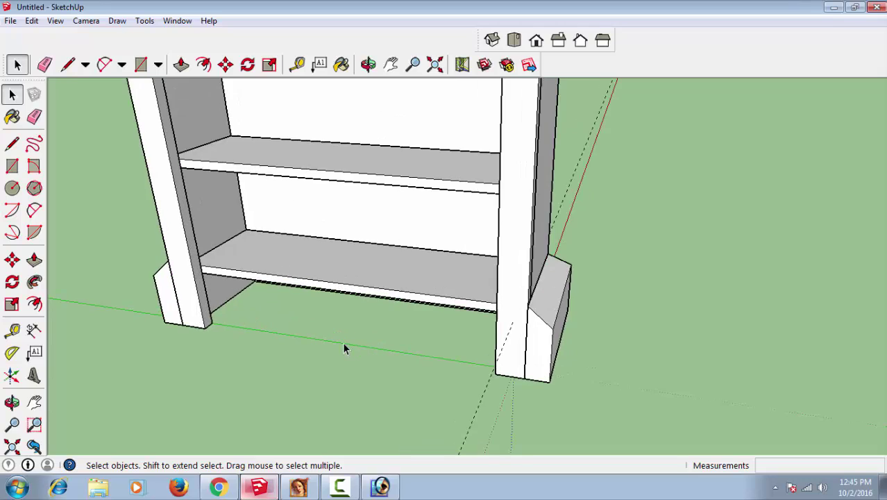
pyautogui.scroll(1, 344, 345)
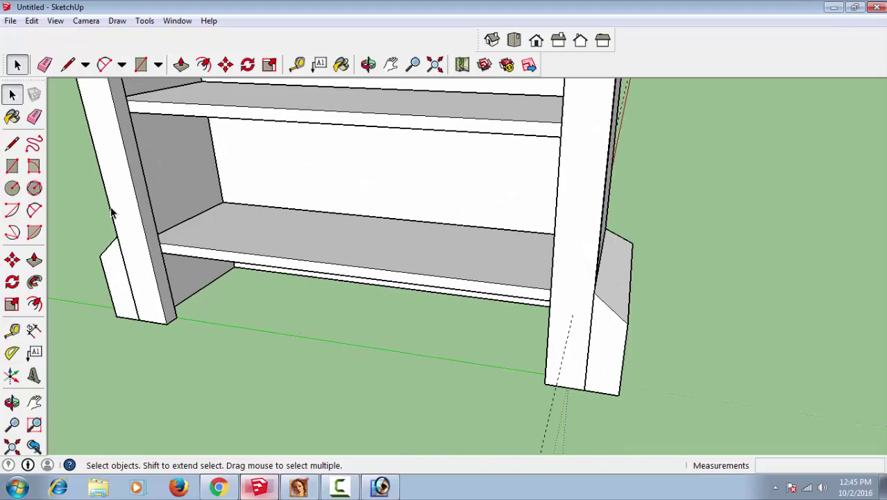
# Draw a rectangle on the left leg face from the bottom shelf down to the foot.
pyautogui.click(12, 167)
pyautogui.scroll(1, 274, 314)
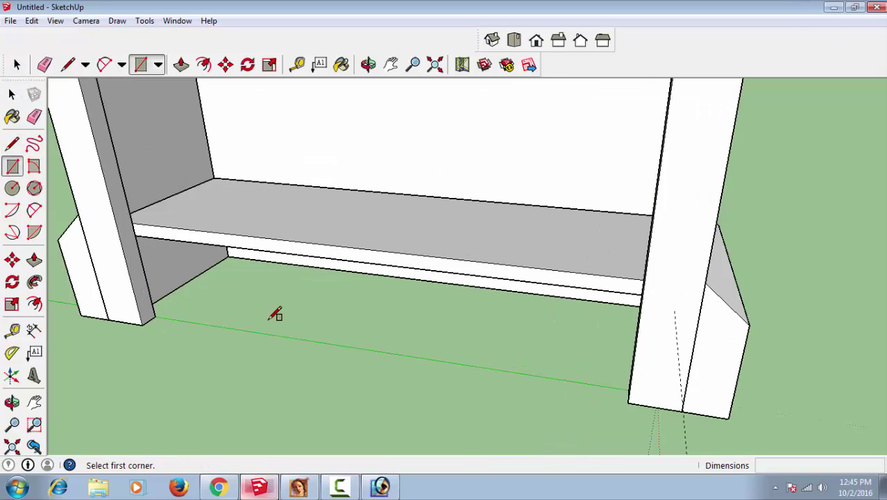
pyautogui.scroll(1, 274, 313)
pyautogui.click(123, 214)
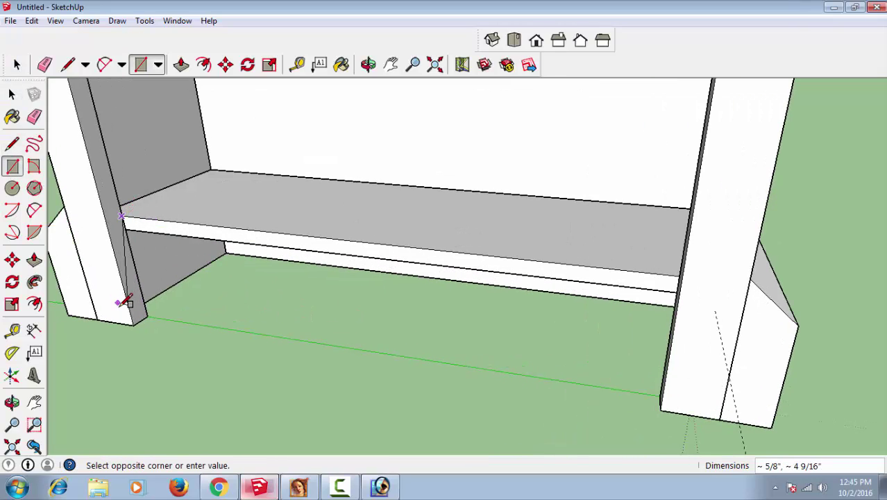
pyautogui.click(133, 324)
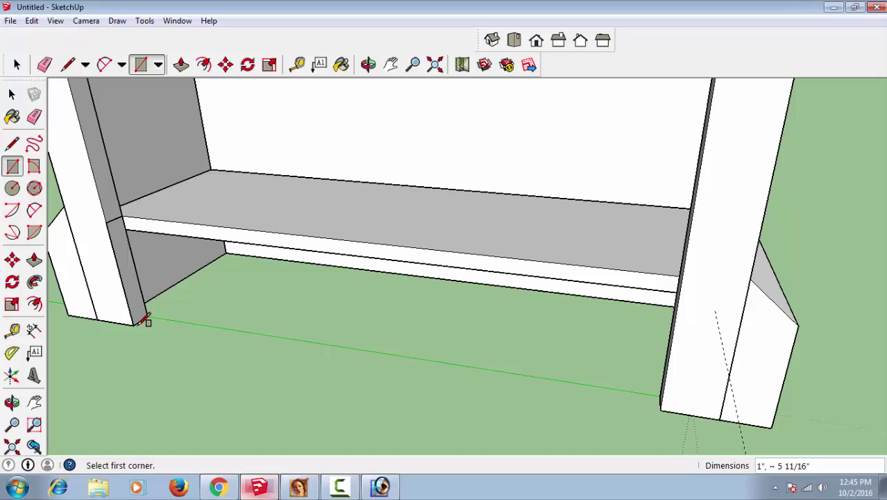
# Push/Pull the rectangle across to the right leg to form the kick board.
pyautogui.press('p')
pyautogui.click(132, 292)
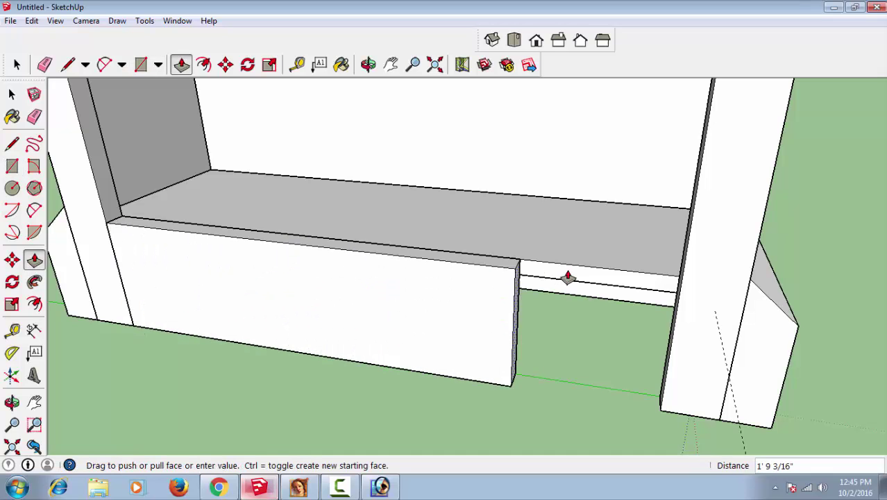
pyautogui.click(675, 283)
pyautogui.press('space')
pyautogui.scroll(-3, 440, 350)
pyautogui.scroll(-2, 432, 354)
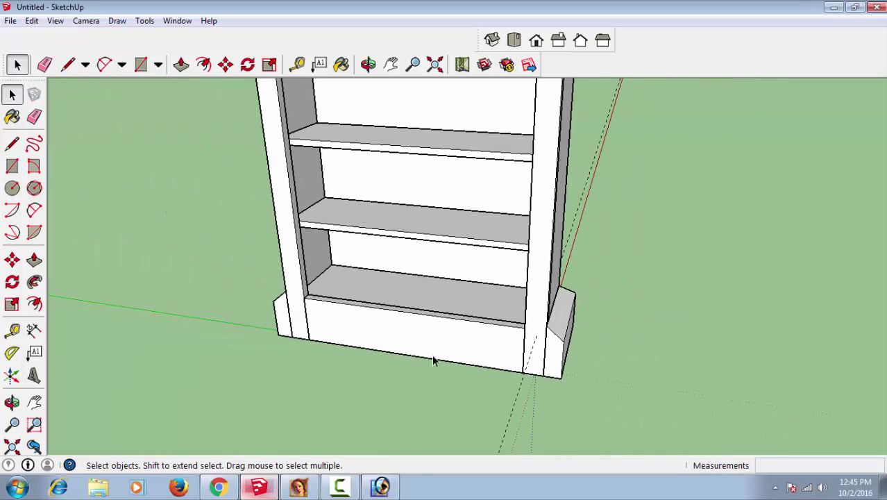
pyautogui.scroll(-2, 397, 380)
pyautogui.scroll(-2, 389, 368)
pyautogui.scroll(-3, 384, 375)
pyautogui.moveTo(386, 377); pyautogui.dragTo(461, 371, button='middle')
pyautogui.scroll(3, 462, 371)
pyautogui.scroll(-3, 463, 372)
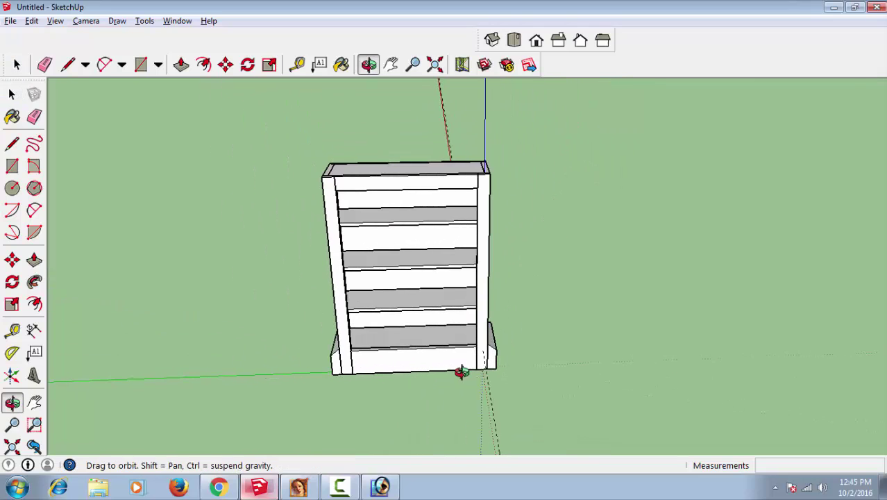
# Draw a rectangle covering the top of the bookcase from the front-left corner.
pyautogui.moveTo(570, 209)
pyautogui.mouseDown(button='middle')
pyautogui.moveTo(495, 224)
pyautogui.moveTo(370, 159)
pyautogui.moveTo(367, 174)
pyautogui.mouseUp(button='middle')
pyautogui.scroll(3, 370, 159)
pyautogui.click(11, 166)
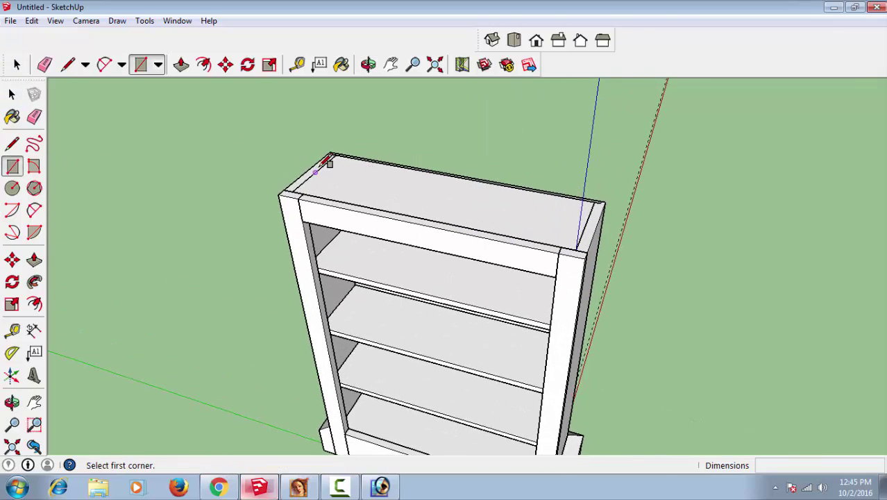
pyautogui.scroll(2, 323, 164)
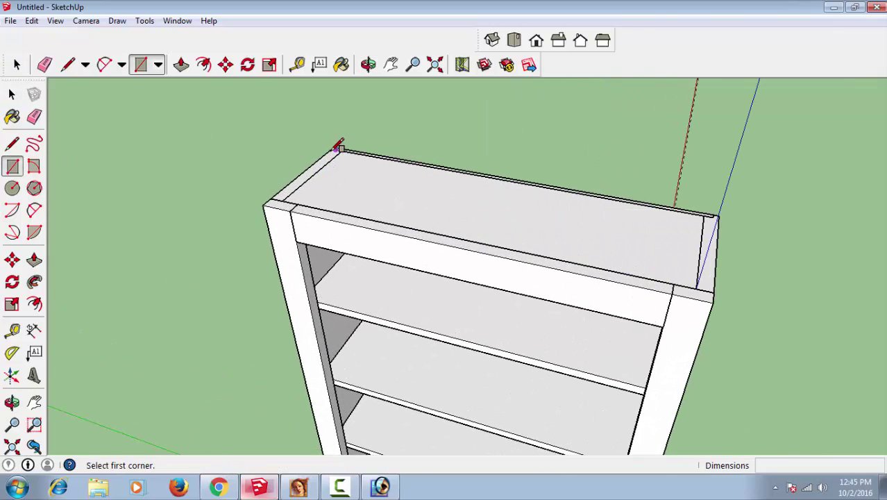
pyautogui.scroll(2, 336, 149)
pyautogui.click(233, 227)
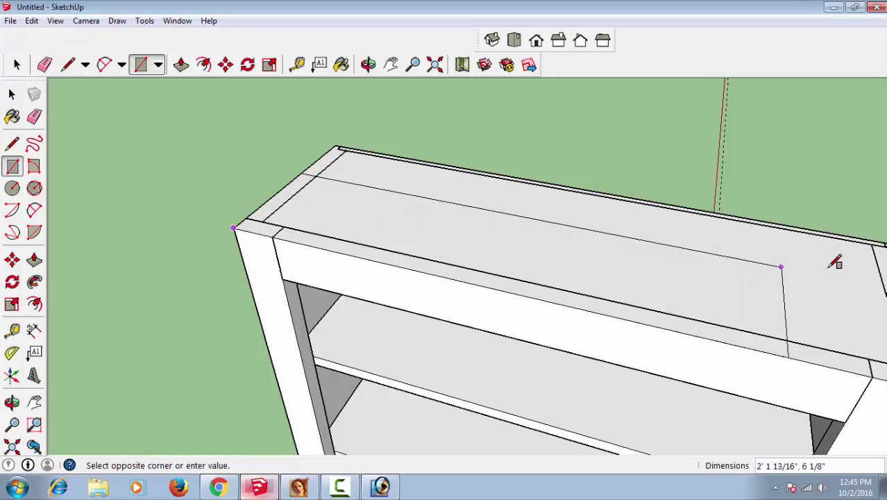
pyautogui.click(838, 247)
pyautogui.moveTo(838, 246)
pyautogui.mouseDown(button='middle')
pyautogui.moveTo(606, 241)
pyautogui.moveTo(281, 205)
pyautogui.mouseUp(button='middle')
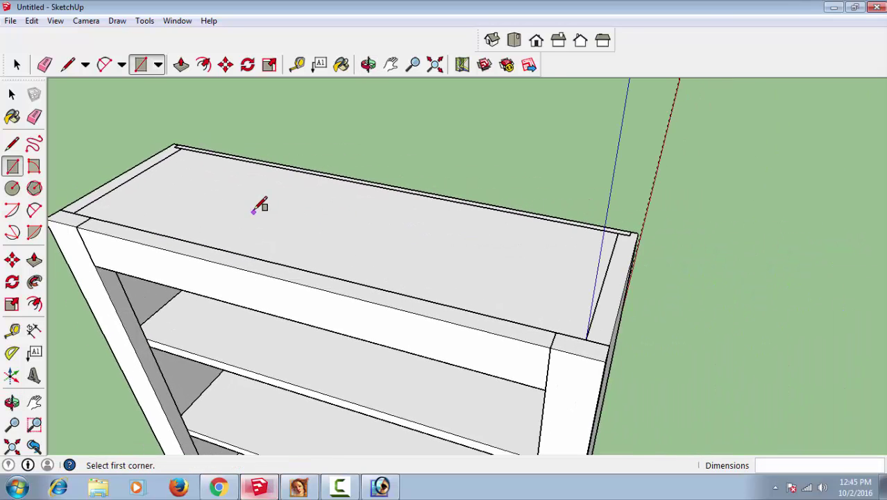
pyautogui.moveTo(67, 211); pyautogui.dragTo(80, 198, button='middle')
pyautogui.click(66, 209)
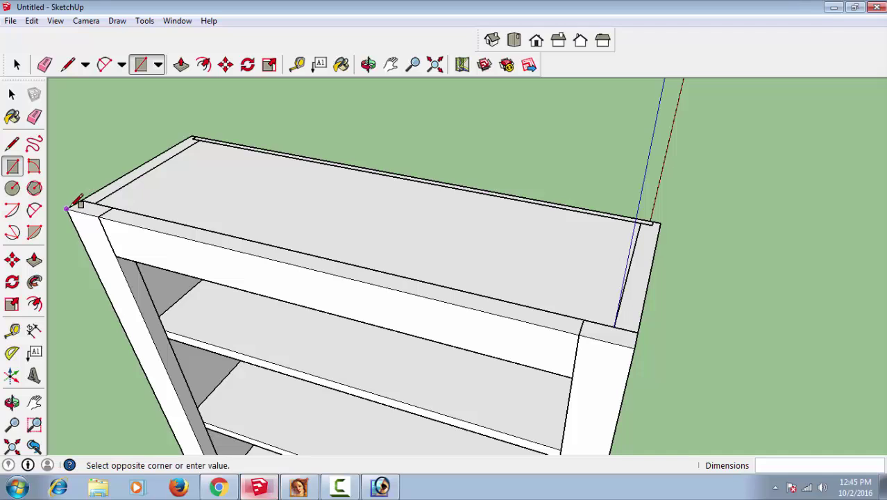
pyautogui.click(670, 221)
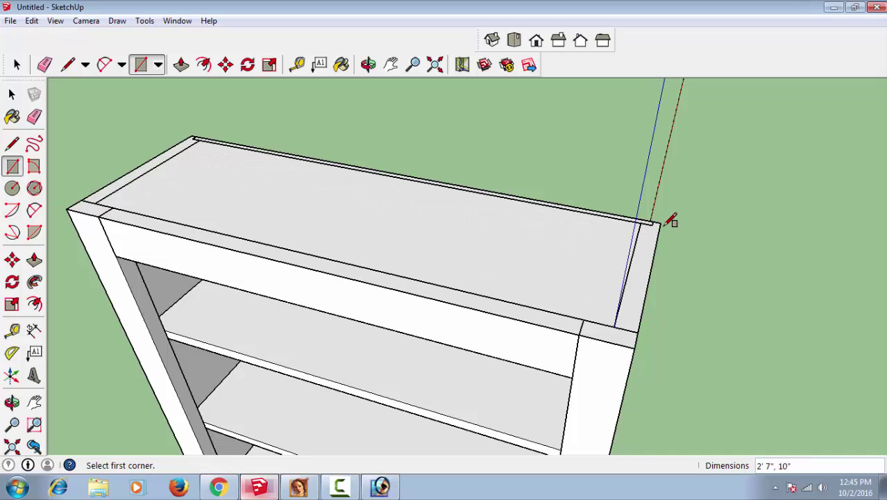
# Raise the top rectangle into a 5/8" thick top board.
pyautogui.press('p')
pyautogui.click(493, 261)
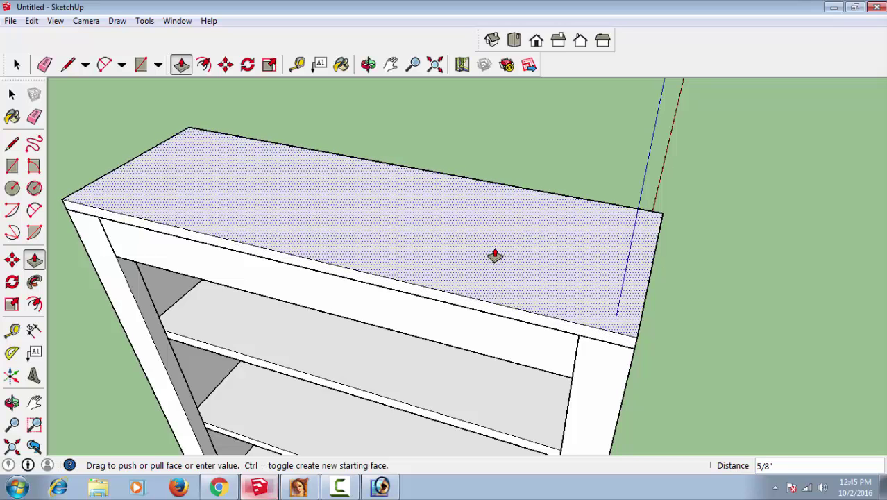
pyautogui.click(494, 255)
pyautogui.scroll(-3, 488, 308)
pyautogui.moveTo(499, 273)
pyautogui.mouseDown(button='middle')
pyautogui.moveTo(511, 234)
pyautogui.moveTo(515, 253)
pyautogui.mouseUp(button='middle')
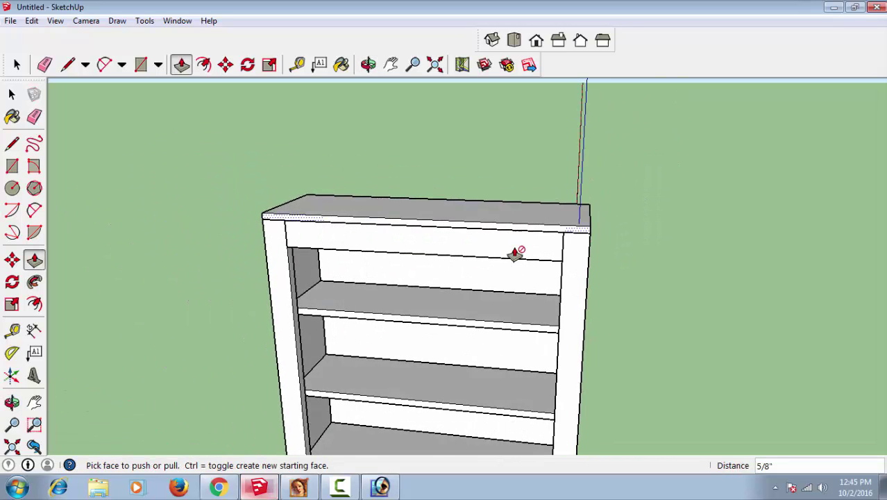
pyautogui.scroll(-2, 514, 255)
pyautogui.scroll(-1, 514, 255)
pyautogui.moveTo(511, 298); pyautogui.dragTo(515, 283, button='middle')
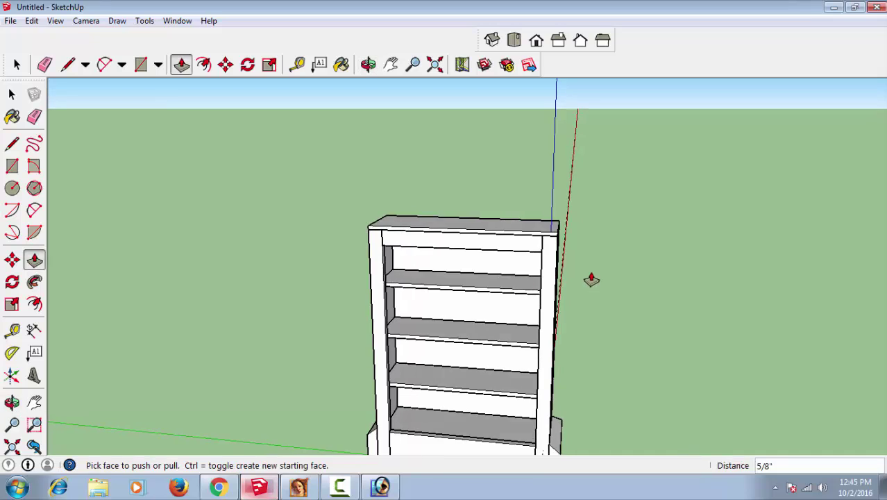
pyautogui.moveTo(590, 279)
pyautogui.mouseDown(button='middle')
pyautogui.moveTo(446, 252)
pyautogui.moveTo(452, 238)
pyautogui.moveTo(392, 241)
pyautogui.mouseUp(button='middle')
pyautogui.scroll(3, 451, 236)
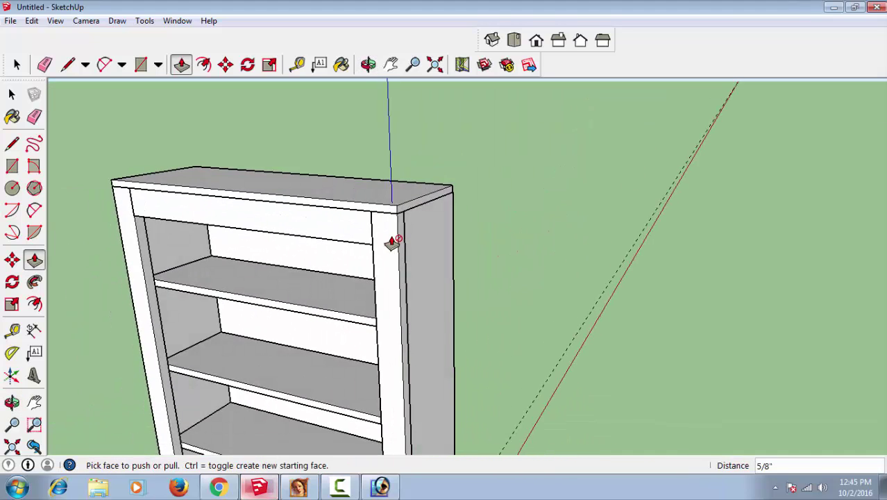
pyautogui.scroll(2, 416, 222)
# Pull the top board's ends out 13/16" so it overhangs the sides.
pyautogui.moveTo(431, 200)
pyautogui.mouseDown()
pyautogui.moveTo(443, 196)
pyautogui.moveTo(443, 208)
pyautogui.mouseUp()
pyautogui.moveTo(444, 214)
pyautogui.mouseDown(button='middle')
pyautogui.moveTo(271, 263)
pyautogui.moveTo(615, 255)
pyautogui.moveTo(208, 323)
pyautogui.mouseUp(button='middle')
pyautogui.click(495, 169)
pyautogui.scroll(2, 499, 277)
pyautogui.scroll(2, 485, 232)
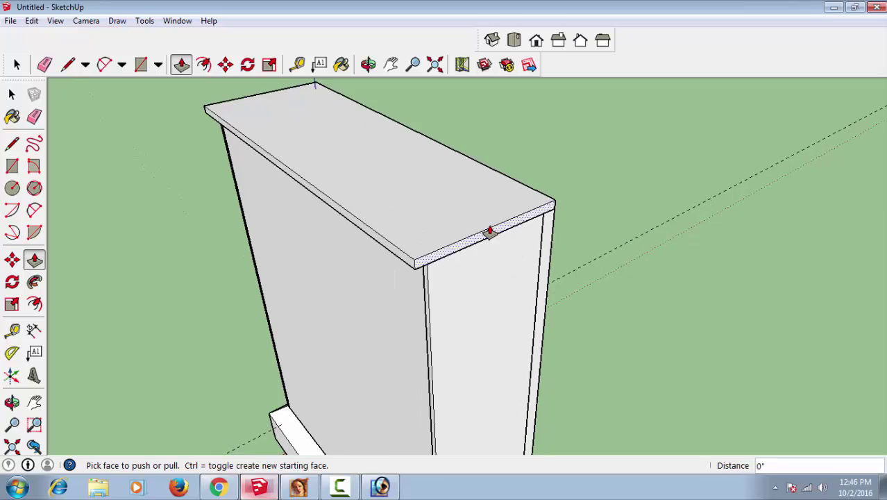
pyautogui.moveTo(489, 232); pyautogui.dragTo(521, 263)
pyautogui.moveTo(520, 263)
pyautogui.mouseDown(button='middle')
pyautogui.moveTo(360, 297)
pyautogui.moveTo(425, 242)
pyautogui.mouseUp(button='middle')
pyautogui.scroll(2, 425, 236)
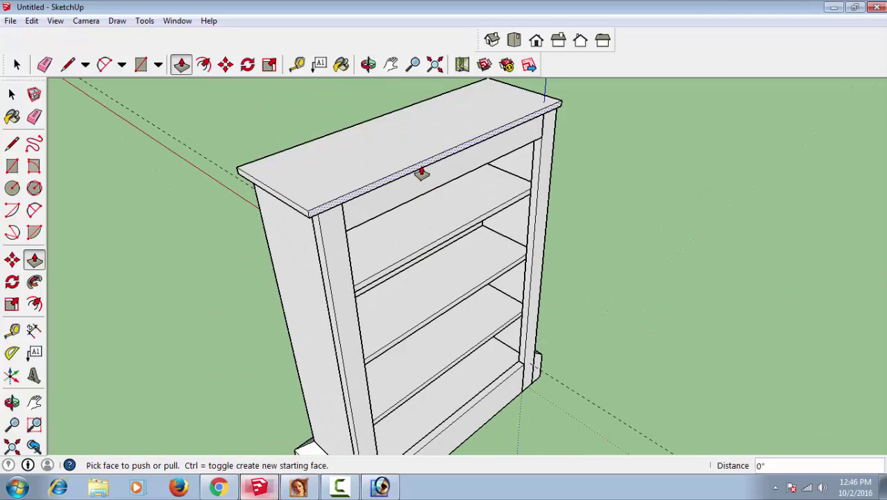
pyautogui.scroll(-3, 444, 236)
pyautogui.moveTo(472, 250)
pyautogui.mouseDown(button='middle')
pyautogui.moveTo(533, 265)
pyautogui.moveTo(552, 295)
pyautogui.moveTo(539, 282)
pyautogui.mouseUp(button='middle')
pyautogui.press('space')
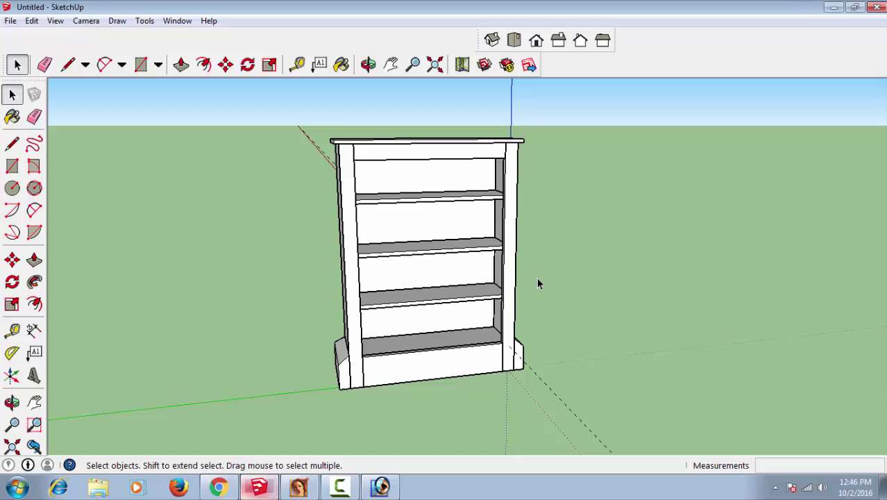
# Select the entire bookcase and make it a single component.
pyautogui.scroll(-2, 536, 277)
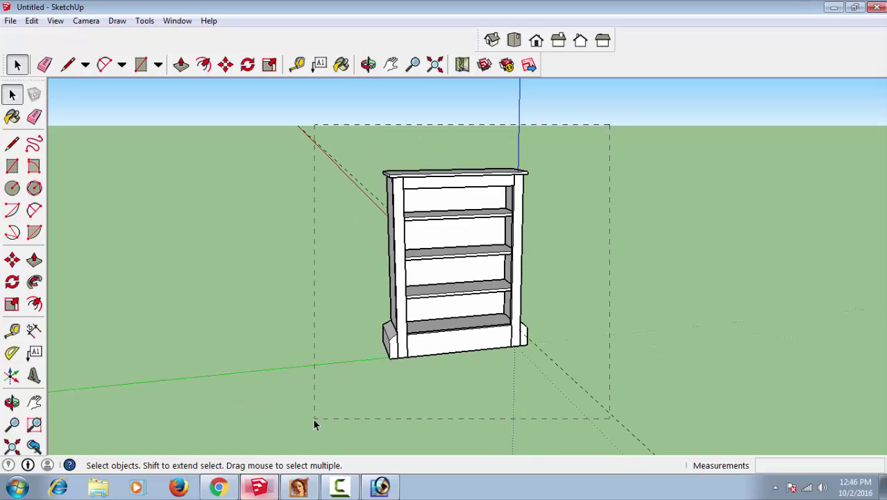
pyautogui.moveTo(314, 424); pyautogui.dragTo(314, 424)
pyautogui.rightClick(486, 280)
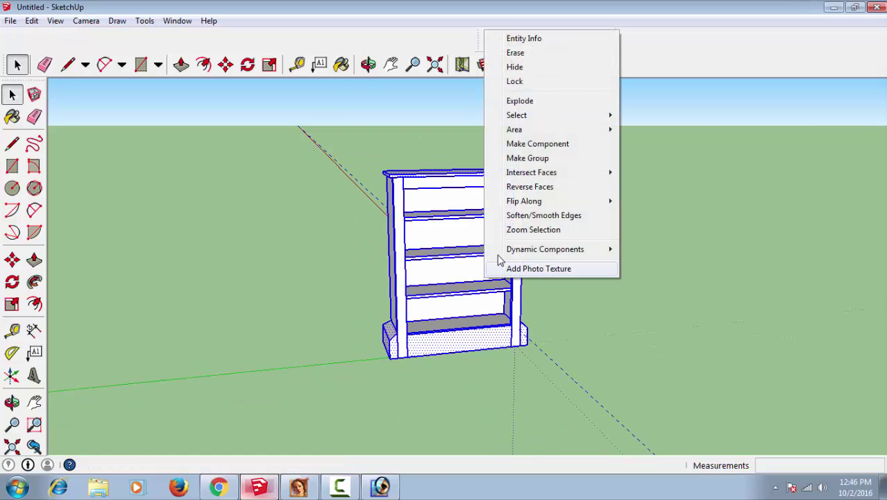
pyautogui.click(553, 144)
pyautogui.press('Return')
pyautogui.click(650, 199)
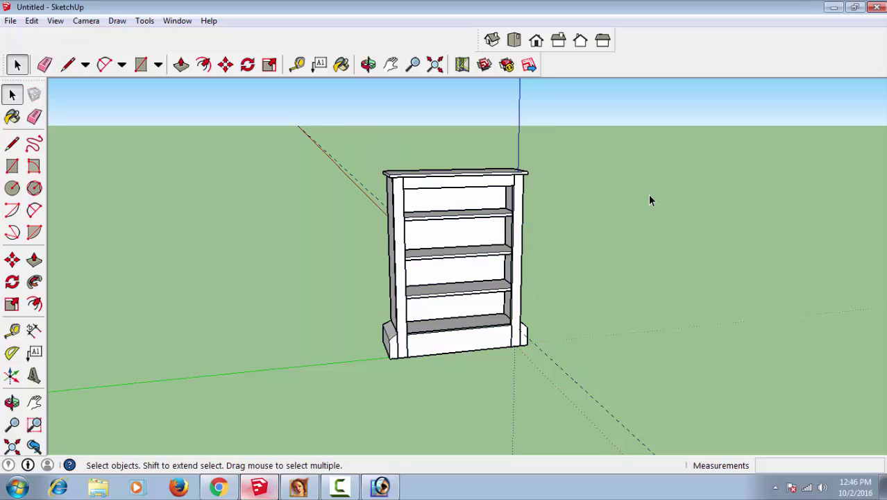
pyautogui.moveTo(650, 201)
pyautogui.mouseDown(button='middle')
pyautogui.moveTo(616, 304)
pyautogui.moveTo(588, 327)
pyautogui.mouseUp(button='middle')
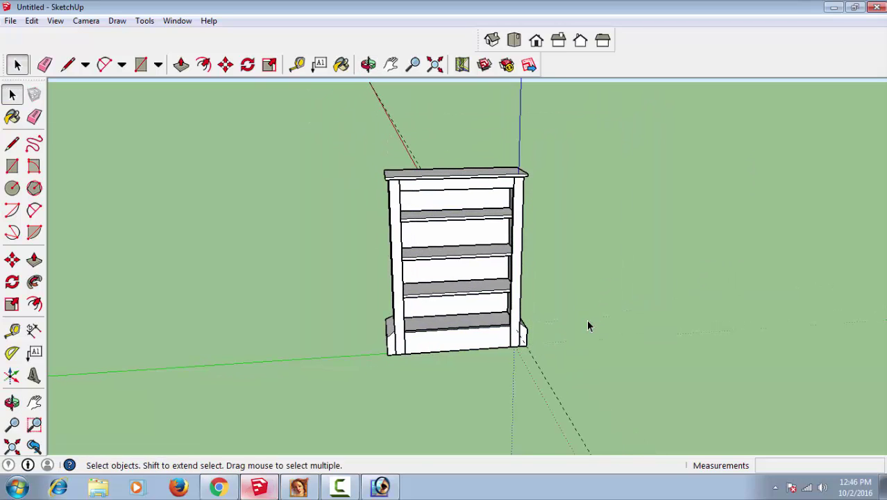
# Paint the bookcase with the Wood_Floor_Dark wood material.
pyautogui.click(341, 64)
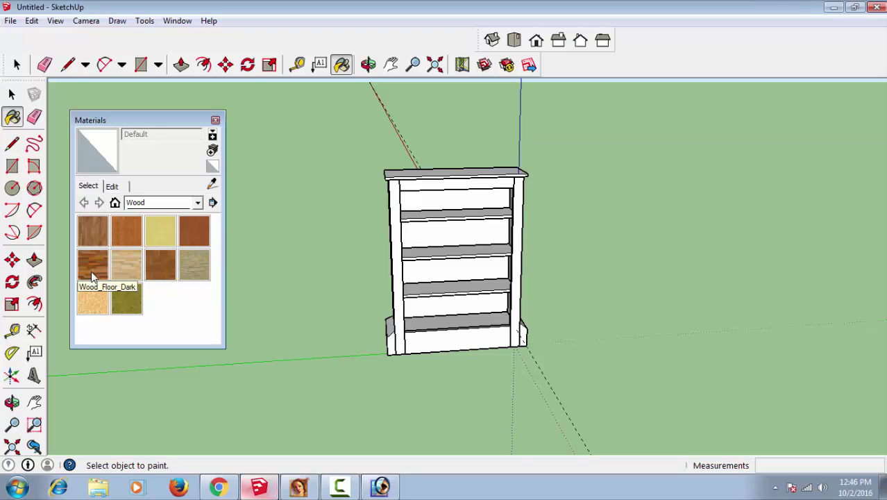
pyautogui.click(95, 278)
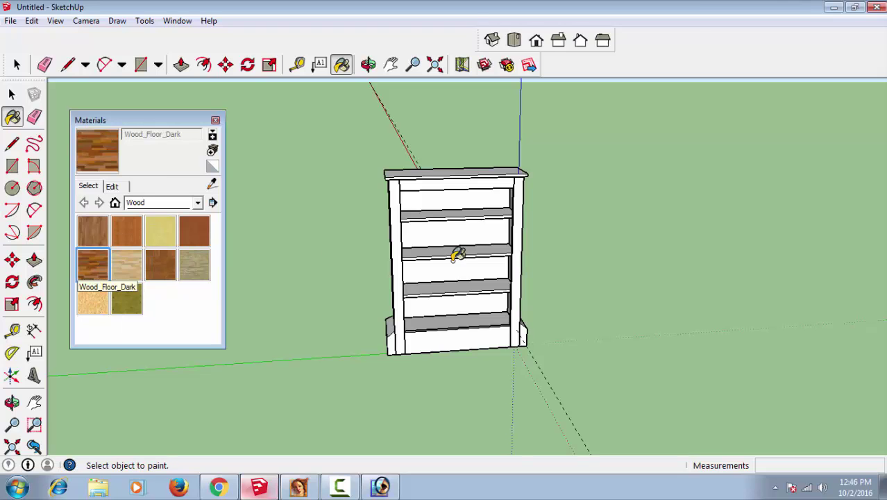
pyautogui.click(509, 199)
pyautogui.moveTo(550, 342)
pyautogui.mouseDown(button='middle')
pyautogui.moveTo(455, 376)
pyautogui.moveTo(481, 345)
pyautogui.mouseUp(button='middle')
pyautogui.press('space')
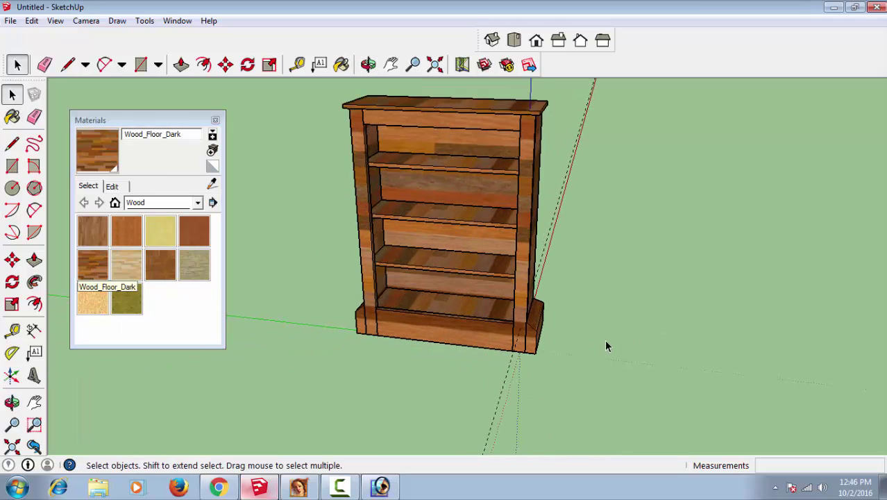
pyautogui.keyDown('shift'); pyautogui.moveTo(597, 333); pyautogui.dragTo(579, 332, button='middle'); pyautogui.keyUp('shift')
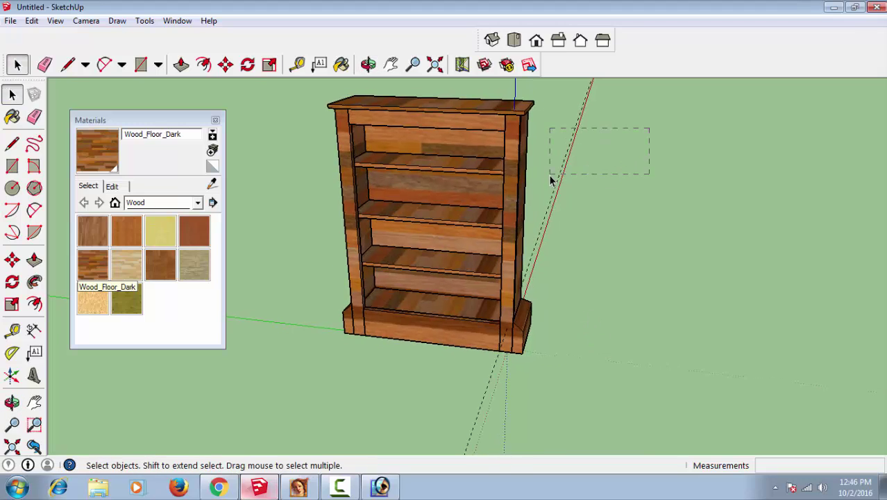
# Delete all the dashed guide lines via Edit > Delete Guides.
pyautogui.moveTo(550, 181); pyautogui.dragTo(531, 182)
pyautogui.click(608, 203)
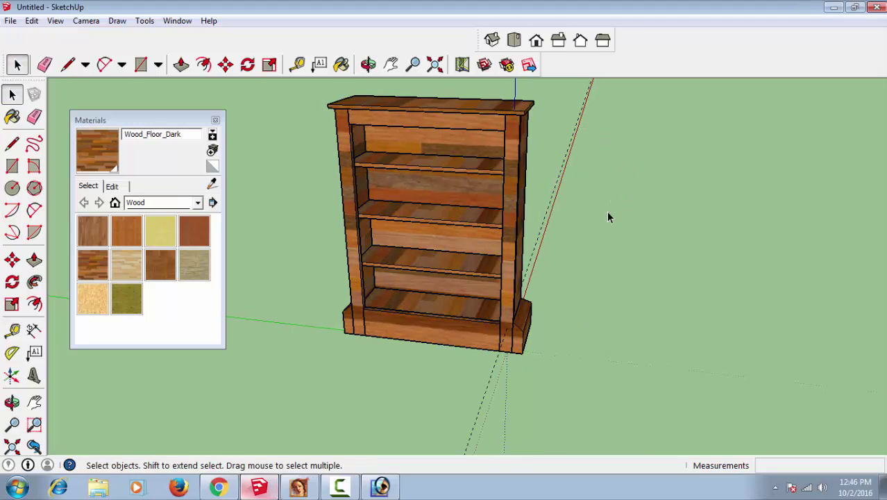
pyautogui.click(32, 21)
pyautogui.click(121, 142)
pyautogui.moveTo(596, 316); pyautogui.dragTo(604, 306, button='middle')
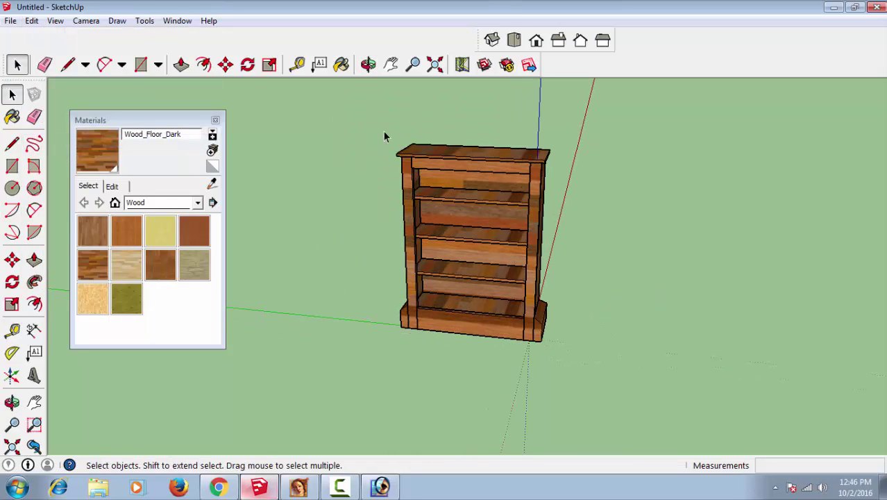
# Move the bookcase by its corner to a new spot left of the origin.
pyautogui.moveTo(361, 106); pyautogui.dragTo(671, 393)
pyautogui.press('m')
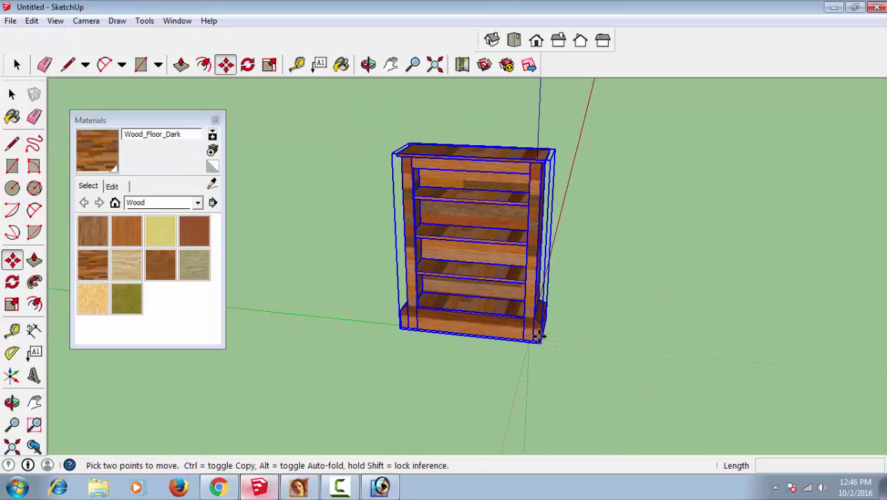
pyautogui.click(539, 336)
pyautogui.click(453, 321)
pyautogui.press('space')
pyautogui.click(459, 372)
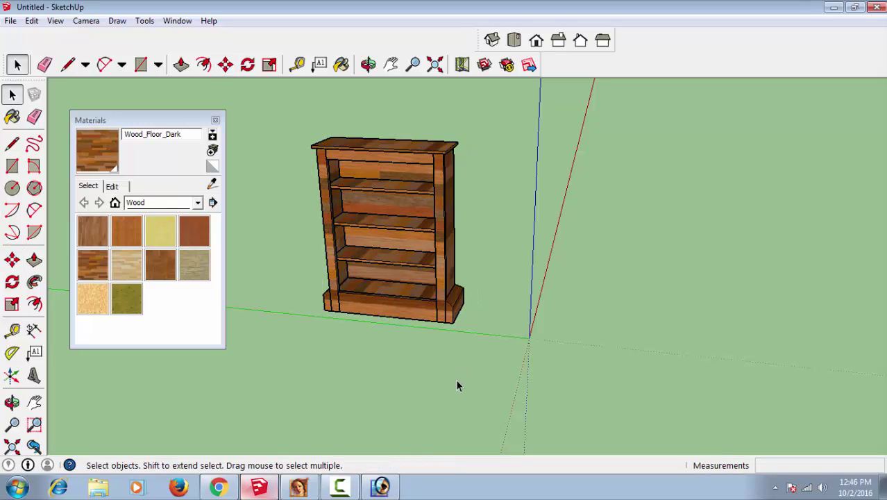
pyautogui.moveTo(453, 375)
pyautogui.mouseDown(button='middle')
pyautogui.moveTo(546, 327)
pyautogui.moveTo(406, 357)
pyautogui.mouseUp(button='middle')
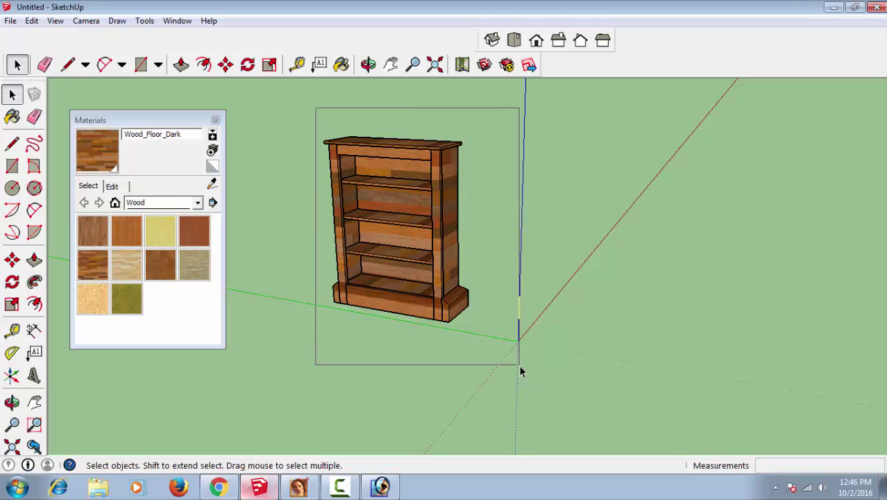
# Reselect the bookshelf, reframe the view on it, then go to the menu bar.
pyautogui.moveTo(320, 121); pyautogui.dragTo(519, 368)
pyautogui.moveTo(481, 255)
pyautogui.mouseDown(button='middle')
pyautogui.moveTo(499, 293)
pyautogui.moveTo(495, 200)
pyautogui.moveTo(540, 276)
pyautogui.moveTo(566, 256)
pyautogui.moveTo(620, 264)
pyautogui.mouseUp(button='middle')
pyautogui.scroll(3, 540, 276)
pyautogui.scroll(-3, 531, 300)
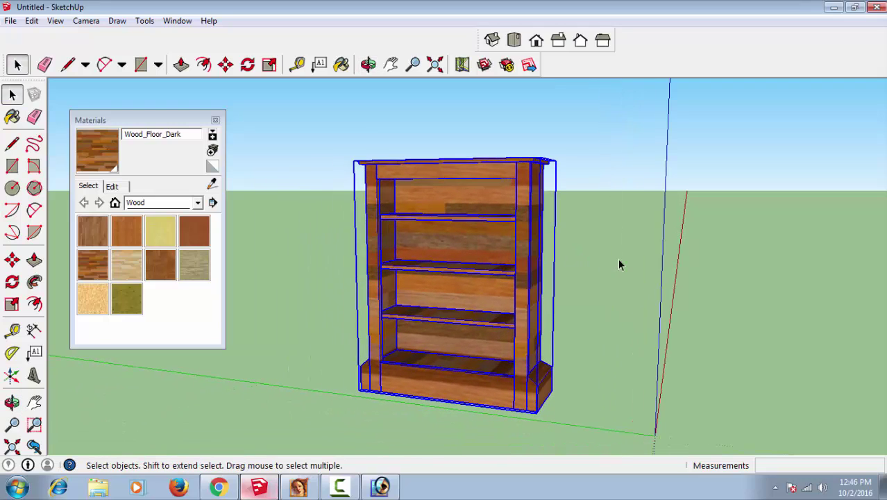
pyautogui.click(621, 264)
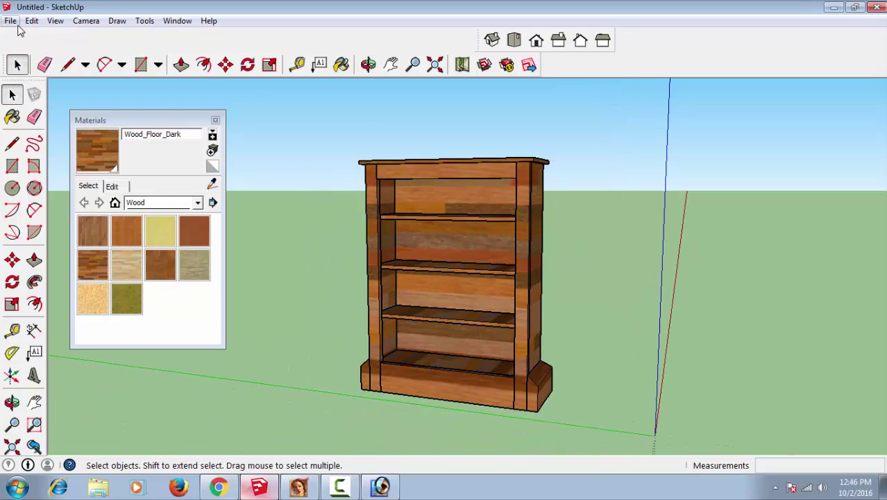
pyautogui.click(40, 21)
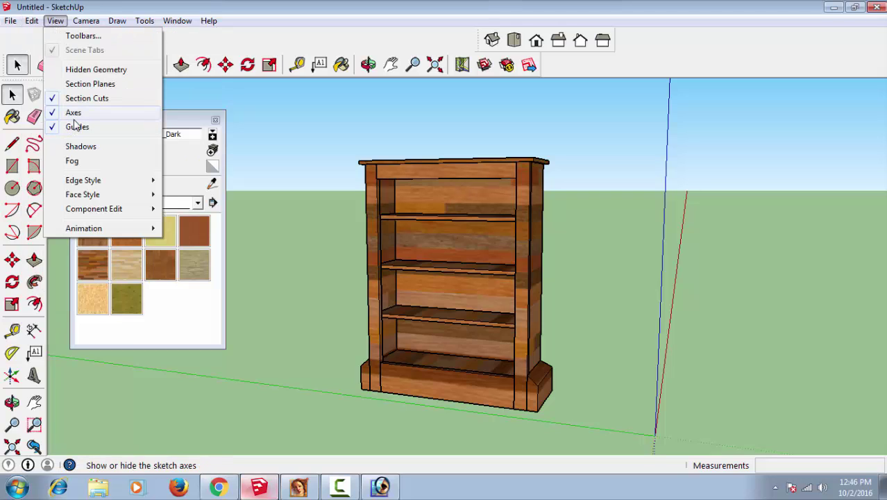
pyautogui.moveTo(83, 180)
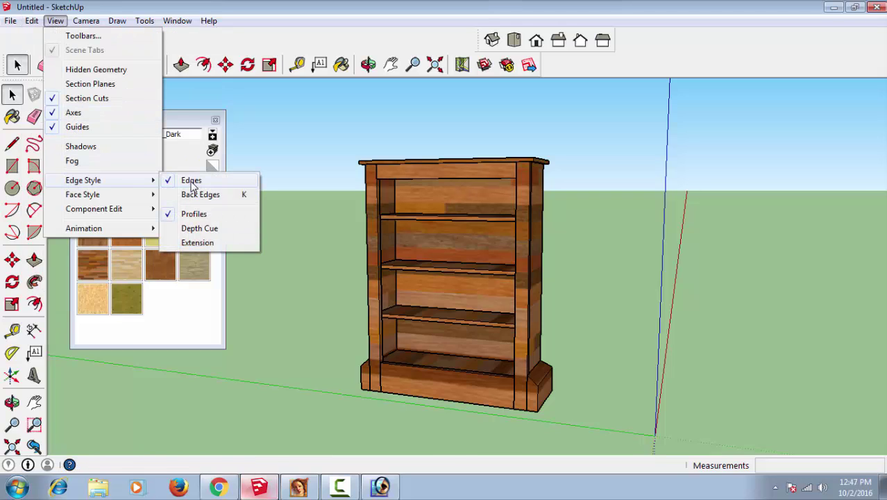
# Turn off Edges and Profiles in the Edge Style menu, then orbit the bookshelf.
pyautogui.click(191, 181)
pyautogui.click(87, 21)
pyautogui.moveTo(55, 20)
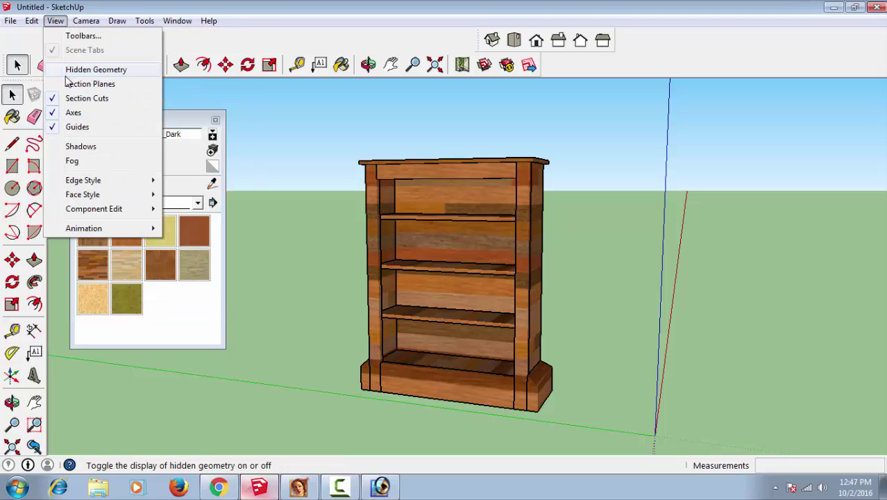
pyautogui.click(191, 220)
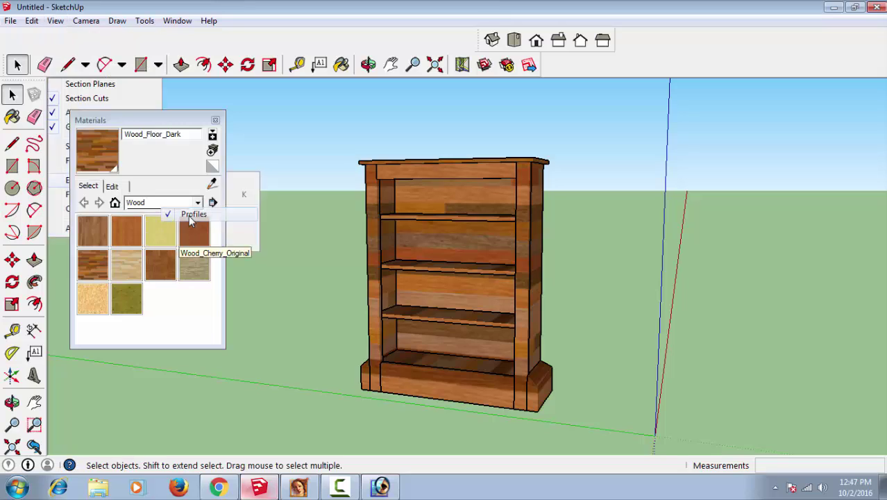
pyautogui.press('o')
pyautogui.moveTo(590, 289)
pyautogui.mouseDown()
pyautogui.moveTo(574, 303)
pyautogui.moveTo(534, 310)
pyautogui.moveTo(531, 301)
pyautogui.mouseUp()
pyautogui.press('space')
pyautogui.scroll(2, 545, 302)
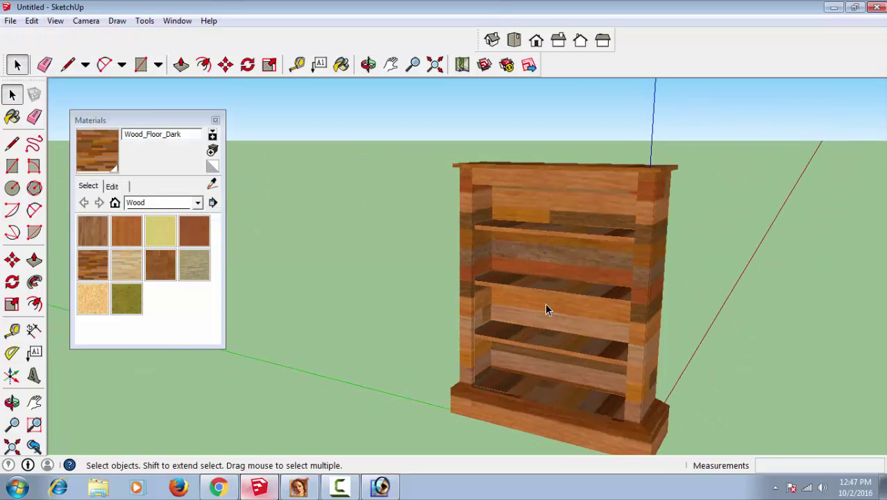
pyautogui.click(607, 305)
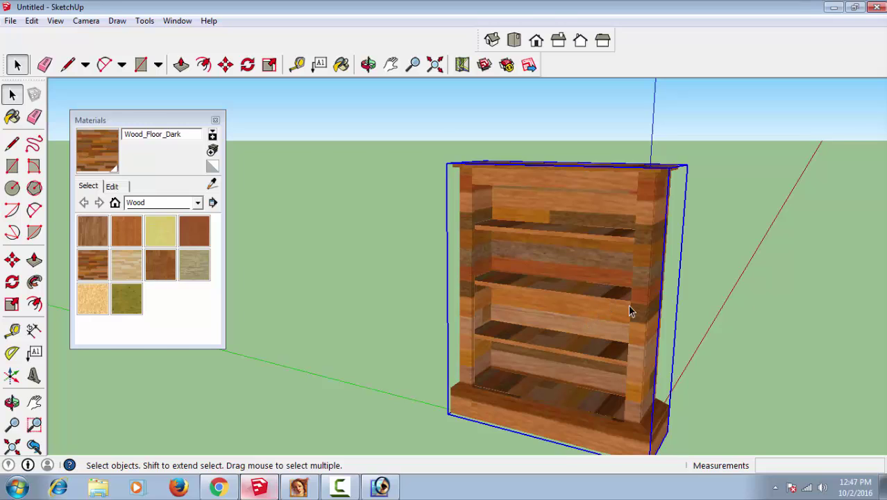